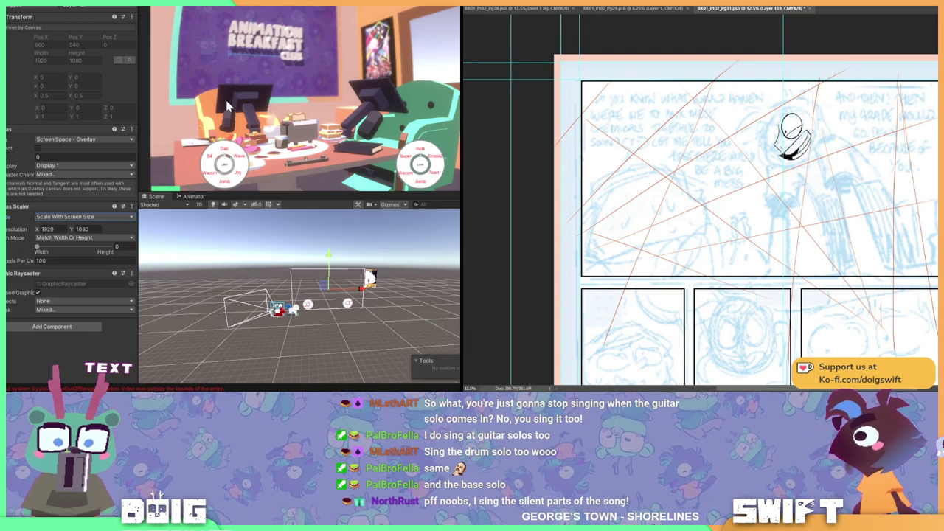
# Examine the canvas and its two radial menus in the scene, then check them in the running overlay
pyautogui.scroll(5, 268, 301)
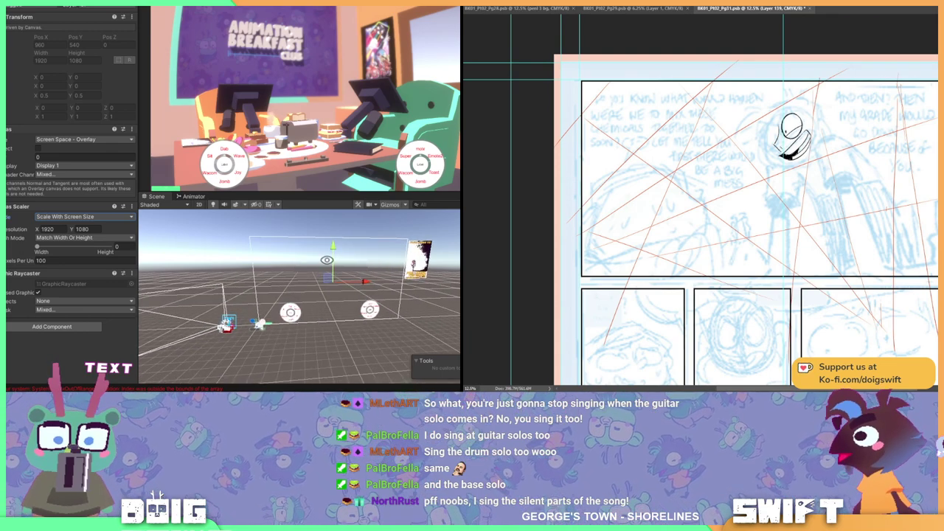
pyautogui.moveTo(326, 260); pyautogui.dragTo(335, 317, button='right')
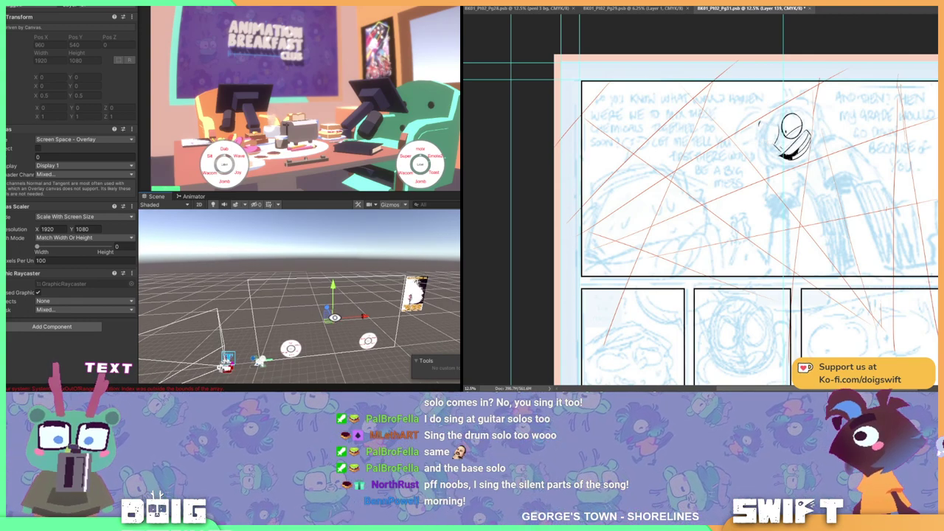
pyautogui.moveTo(335, 317); pyautogui.dragTo(336, 300, button='right')
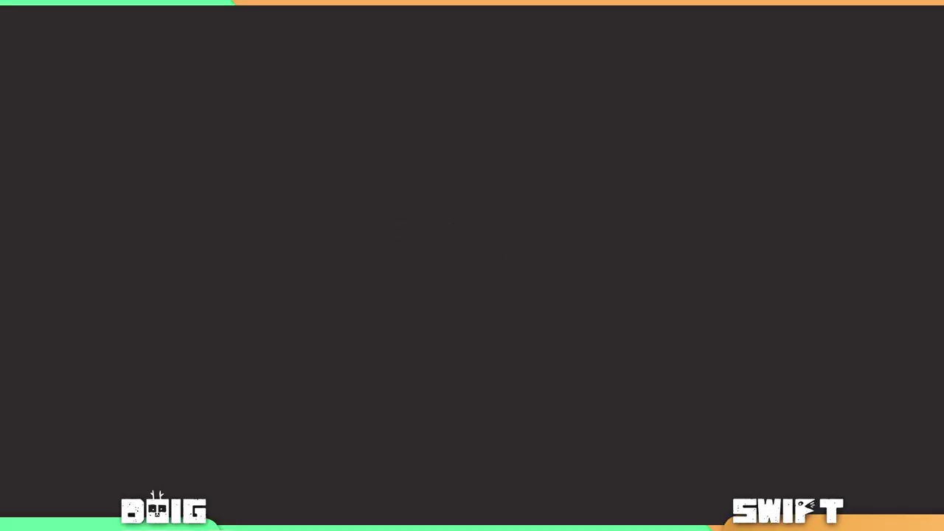
pyautogui.hotkey('alt', 'Tab')
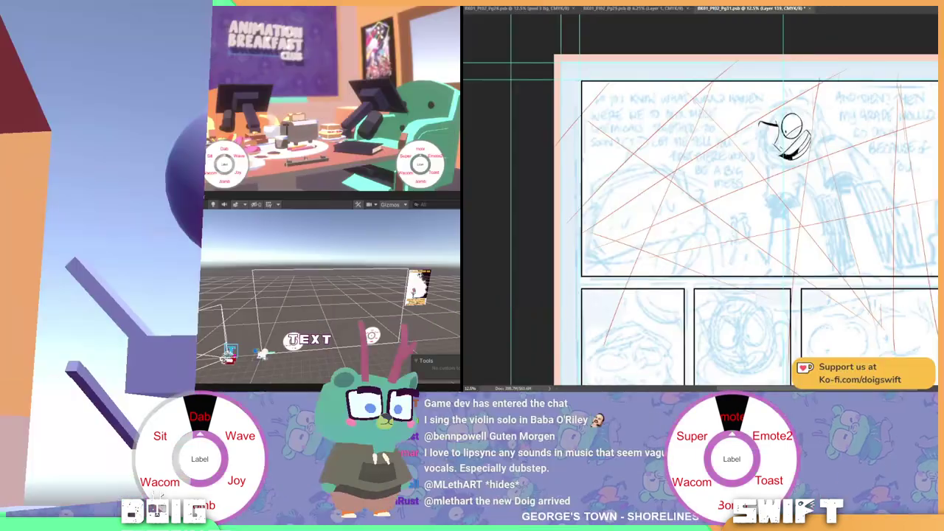
pyautogui.click(138, 178)
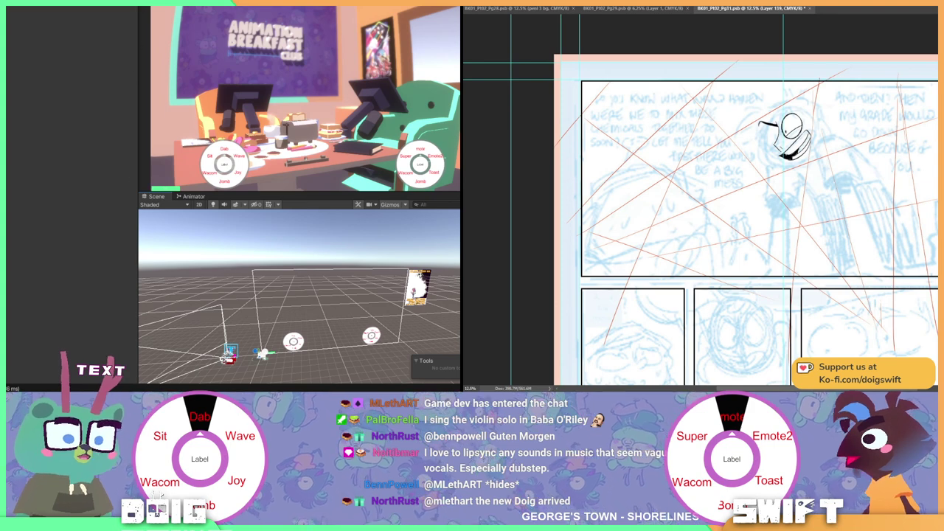
# Ink the left eye of the character's face in the first comic panel, undoing unwanted strokes
pyautogui.moveTo(773, 128)
pyautogui.mouseDown()
pyautogui.moveTo(768, 149)
pyautogui.moveTo(784, 152)
pyautogui.mouseUp()
pyautogui.hotkey('ctrl', 'z')
pyautogui.hotkey('ctrl', 'z')
pyautogui.hotkey('ctrl', 'z')
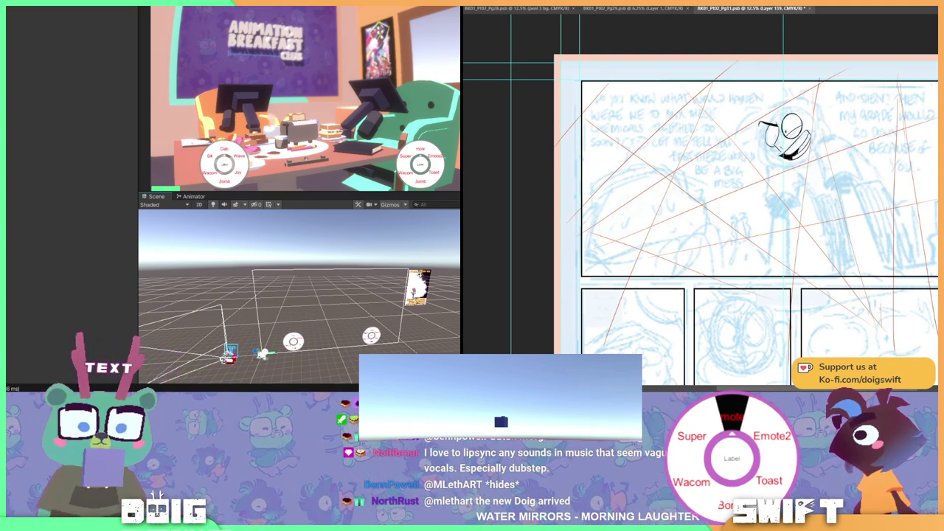
pyautogui.press('ctrl')
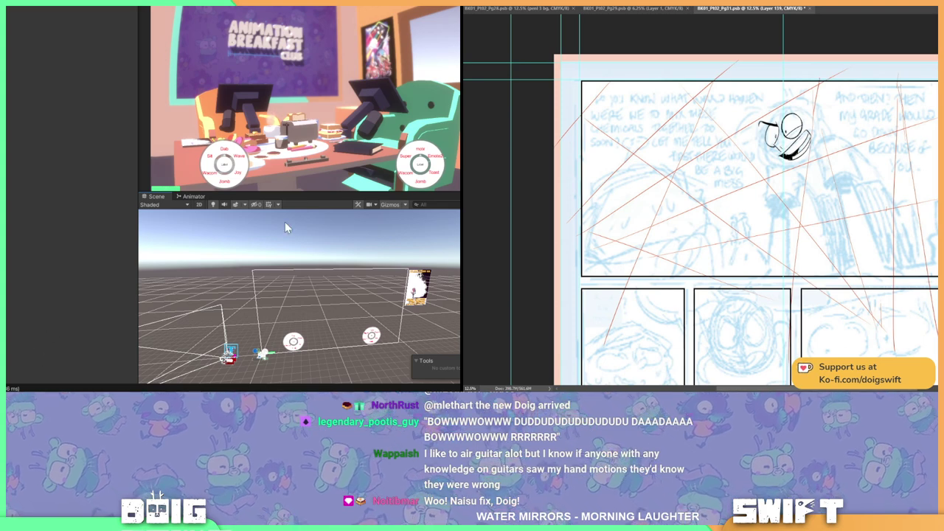
# Deactivate both radial menus on the canvas and build and run the overlay again
pyautogui.click(293, 341)
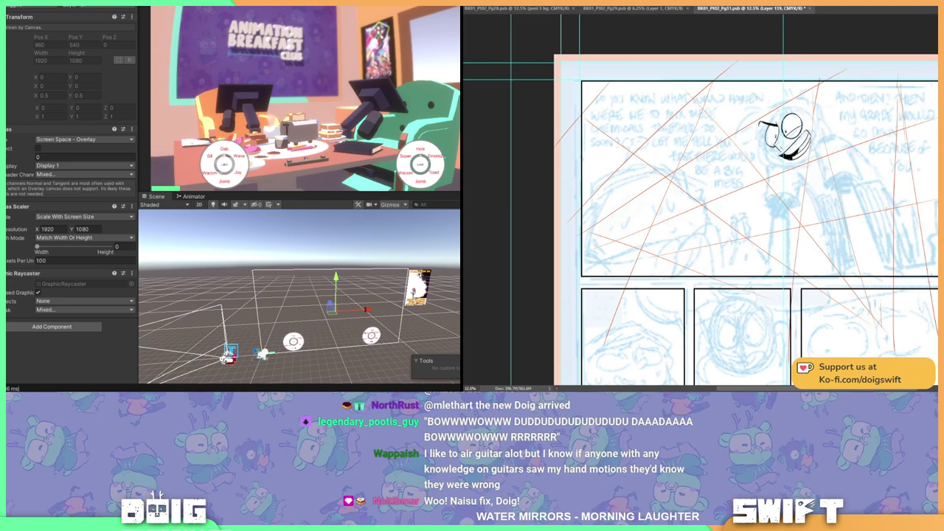
pyautogui.click(371, 336)
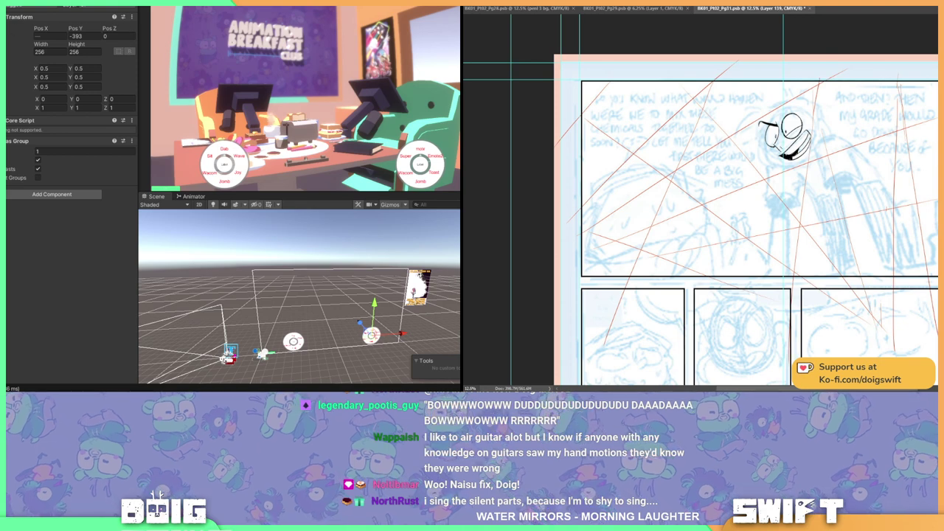
pyautogui.hotkey('alt', 'shift', 'a')
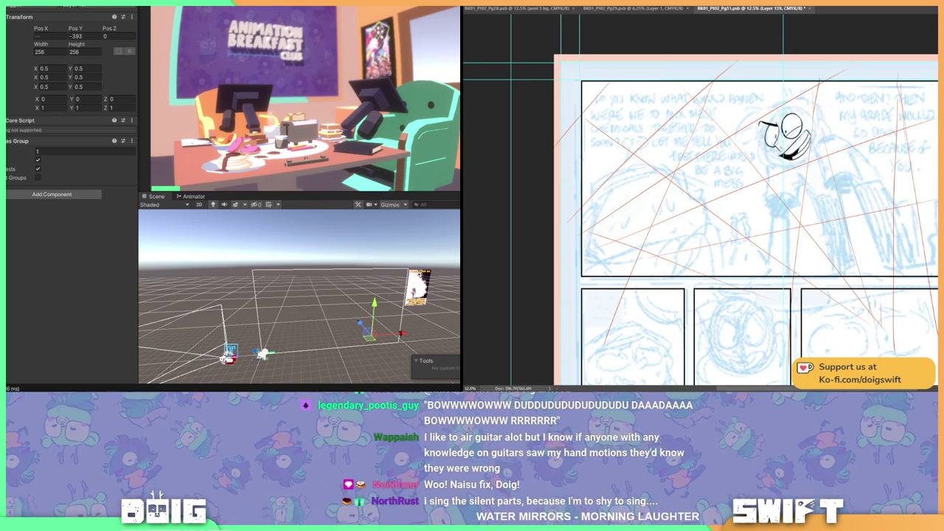
pyautogui.hotkey('ctrl', 'b')
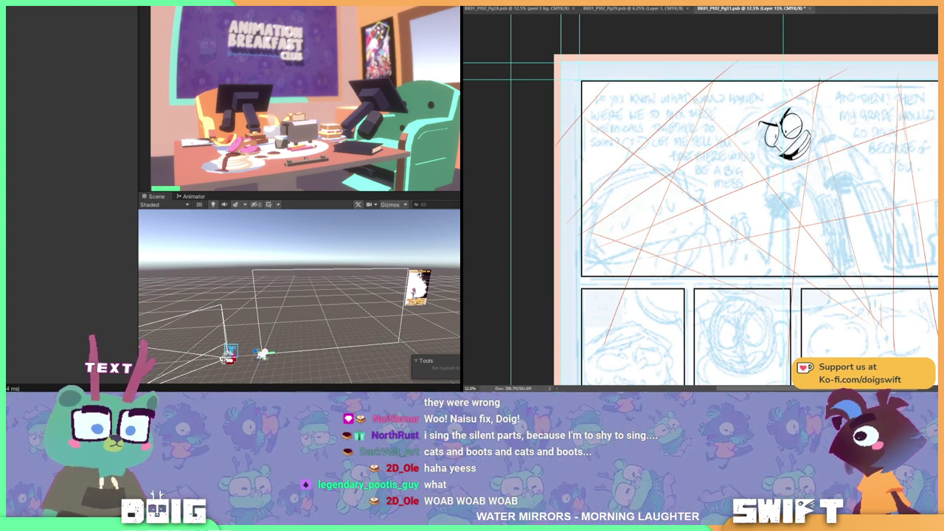
# Ink the short brow line above the character's right eye in the first panel, undoing and redrawing the stroke
pyautogui.moveTo(790, 109); pyautogui.dragTo(801, 112)
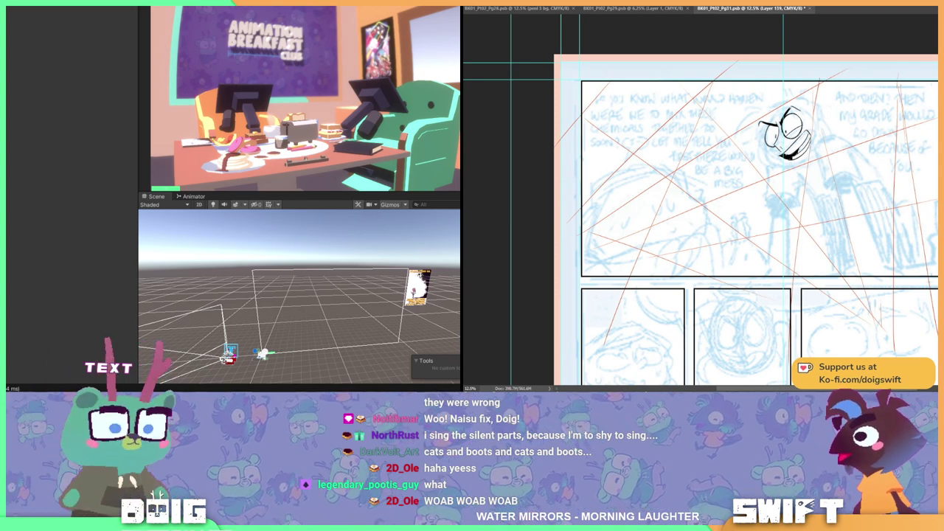
pyautogui.hotkey('ctrl', 'z')
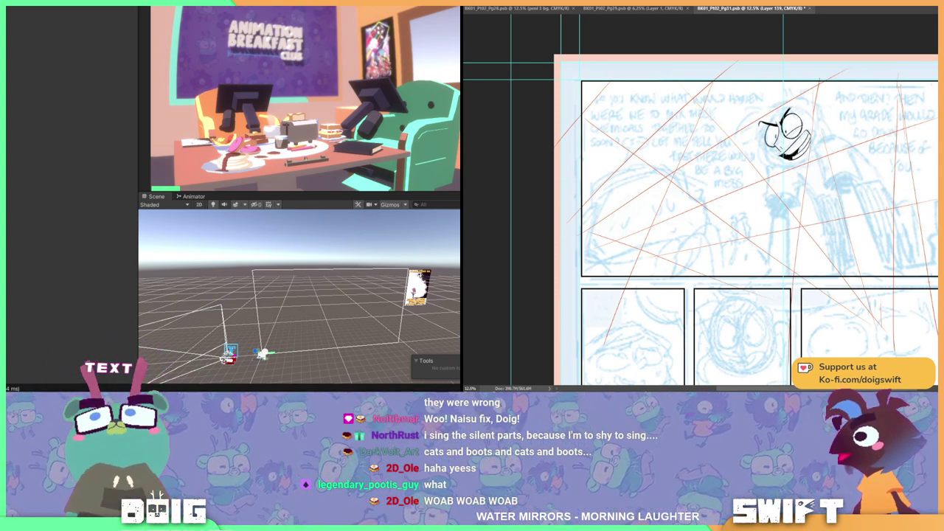
pyautogui.moveTo(790, 109); pyautogui.dragTo(801, 110)
pyautogui.hotkey('ctrl', 'z')
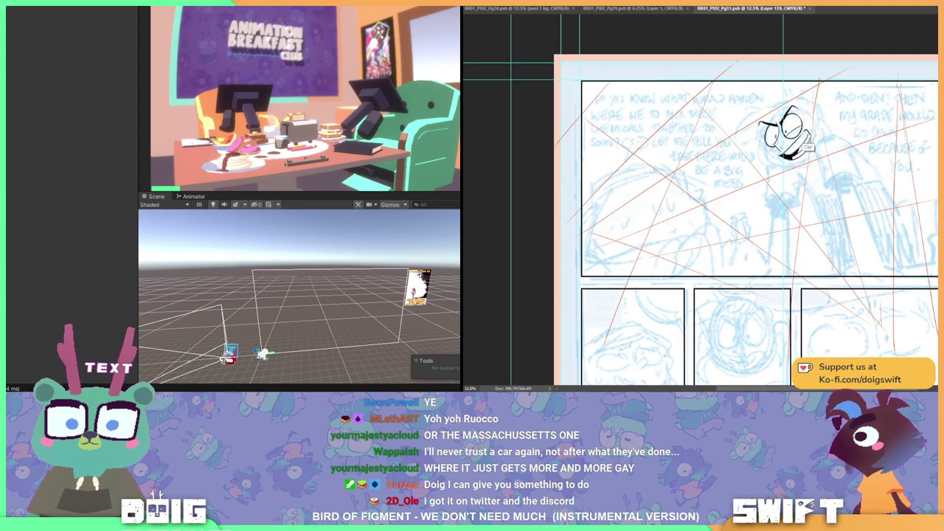
# Switch to the browser showing the pencil-test tweet, then restore, move and enlarge its window to fit the whole video
pyautogui.moveTo(6, 79); pyautogui.dragTo(383, 6)
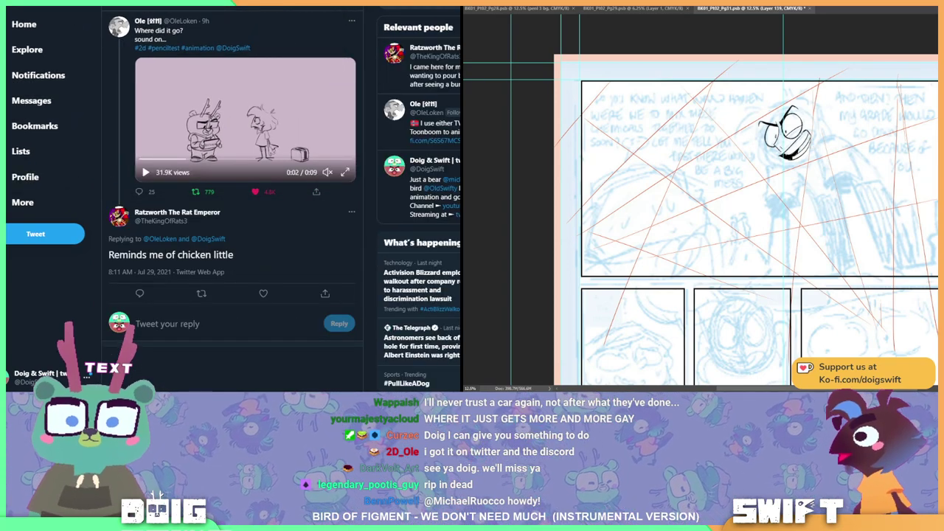
pyautogui.press('super+Down')
pyautogui.moveTo(410, 5); pyautogui.dragTo(220, 17)
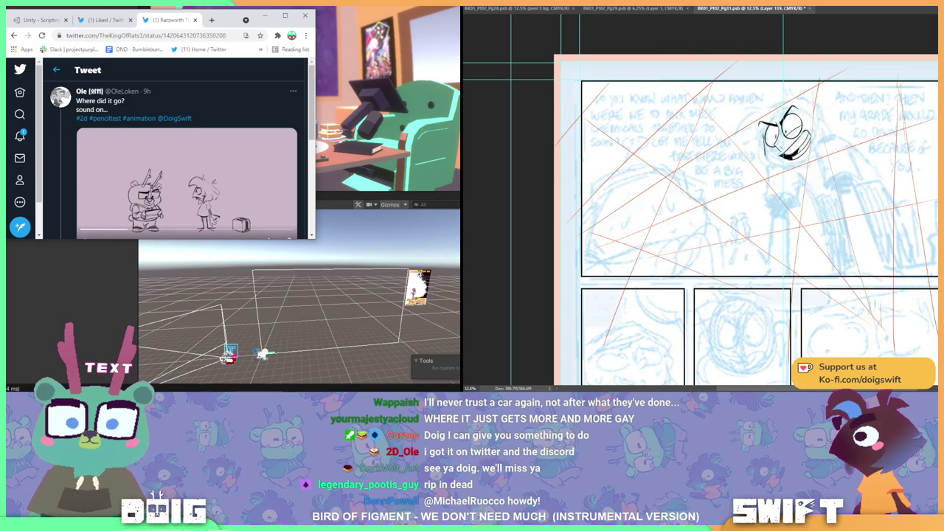
pyautogui.moveTo(784, 135); pyautogui.dragTo(804, 139)
pyautogui.press('r')
pyautogui.moveTo(157, 238); pyautogui.dragTo(157, 316)
pyautogui.moveTo(804, 139); pyautogui.dragTo(790, 140)
pyautogui.moveTo(157, 316); pyautogui.dragTo(157, 314)
pyautogui.moveTo(790, 139); pyautogui.dragTo(763, 136)
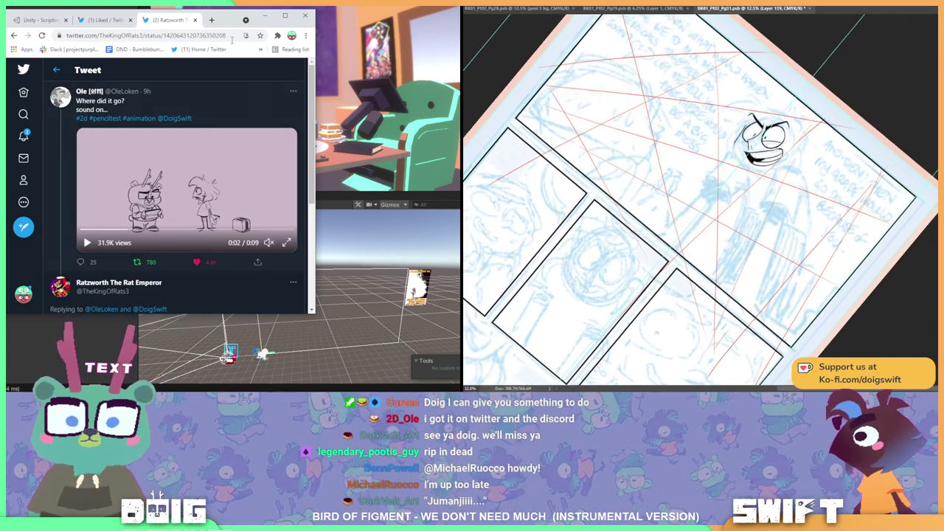
pyautogui.moveTo(221, 20); pyautogui.dragTo(127, 0)
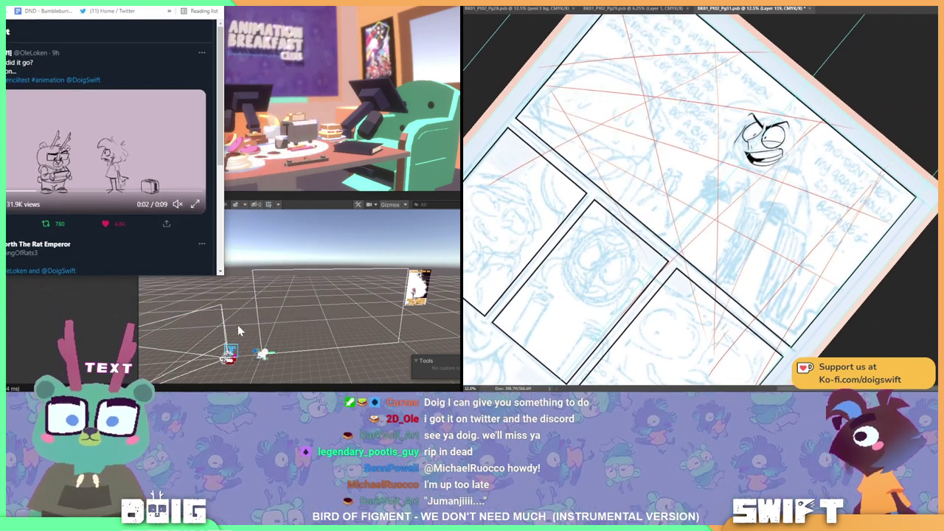
pyautogui.moveTo(225, 274); pyautogui.dragTo(351, 361)
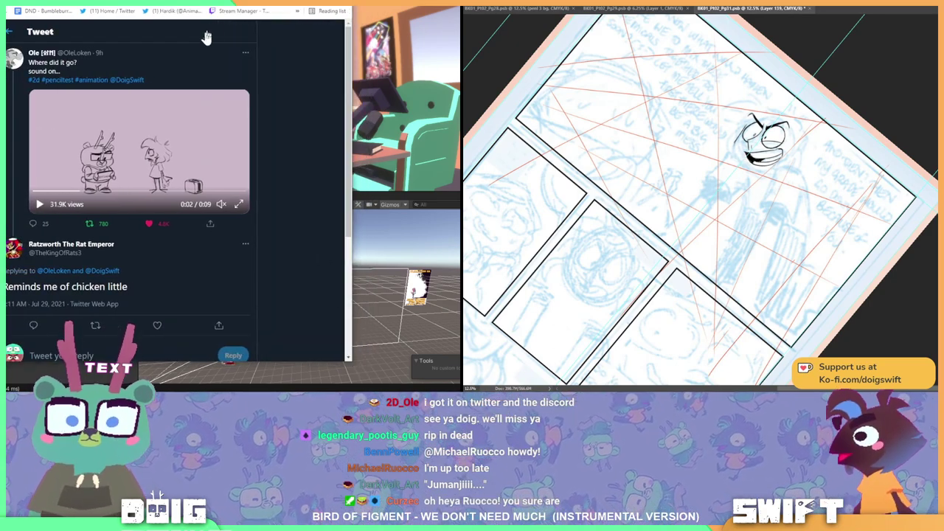
pyautogui.moveTo(141, 4); pyautogui.dragTo(147, 3)
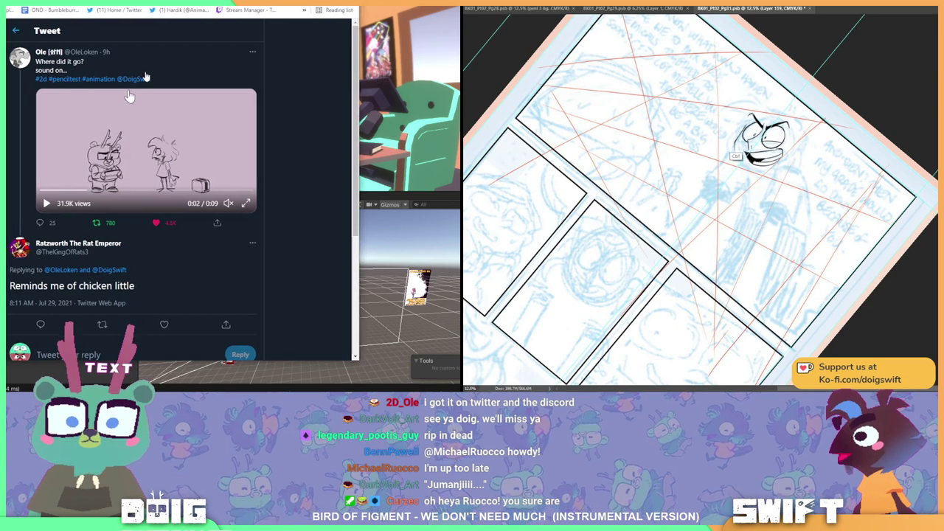
# Open the original "Where did it go?" tweet and rewind its paused video to the start with the sound on
pyautogui.click(16, 143)
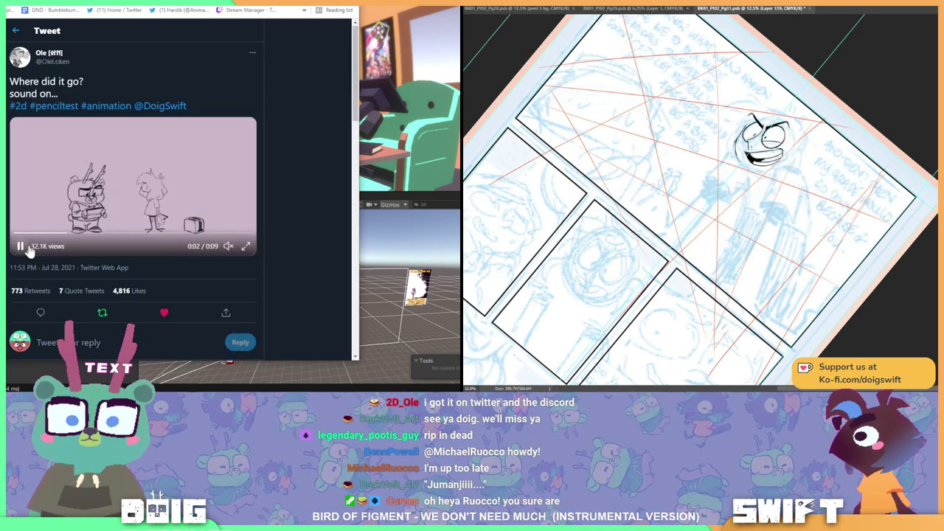
pyautogui.click(29, 252)
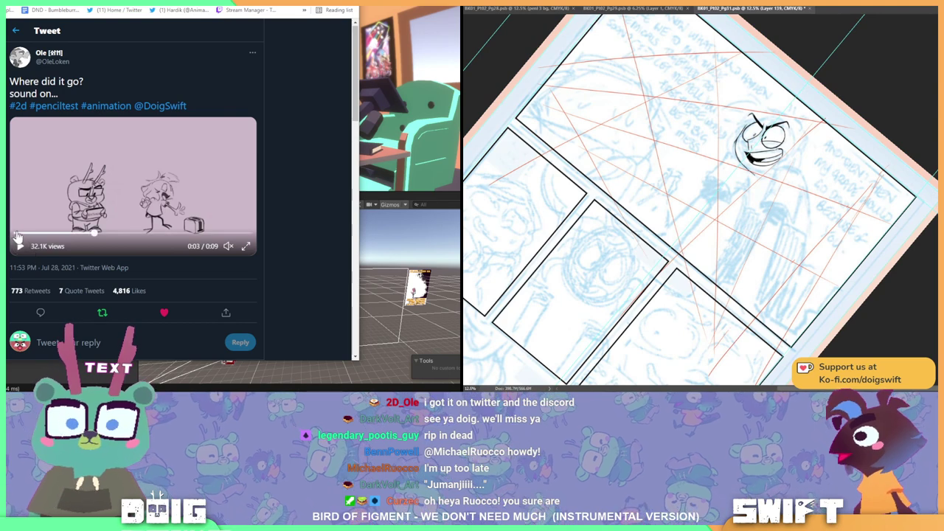
pyautogui.click(12, 233)
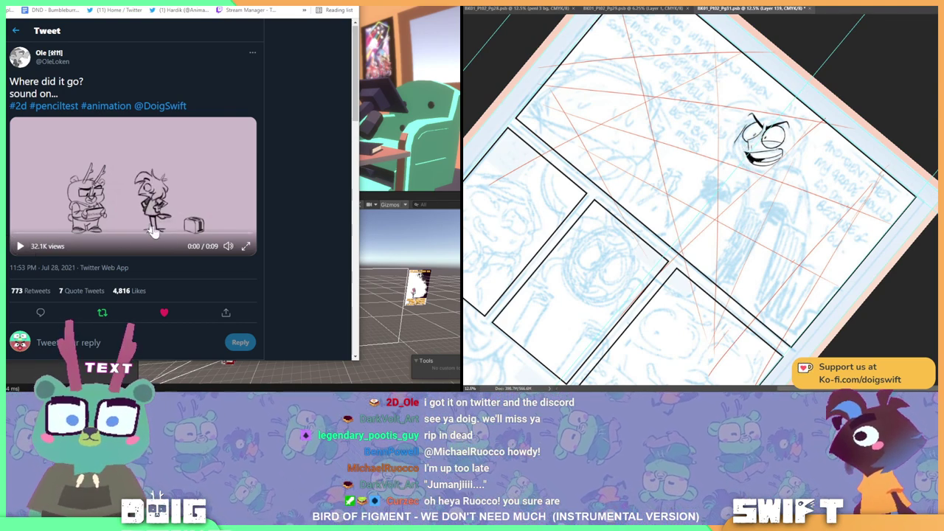
pyautogui.moveTo(228, 245)
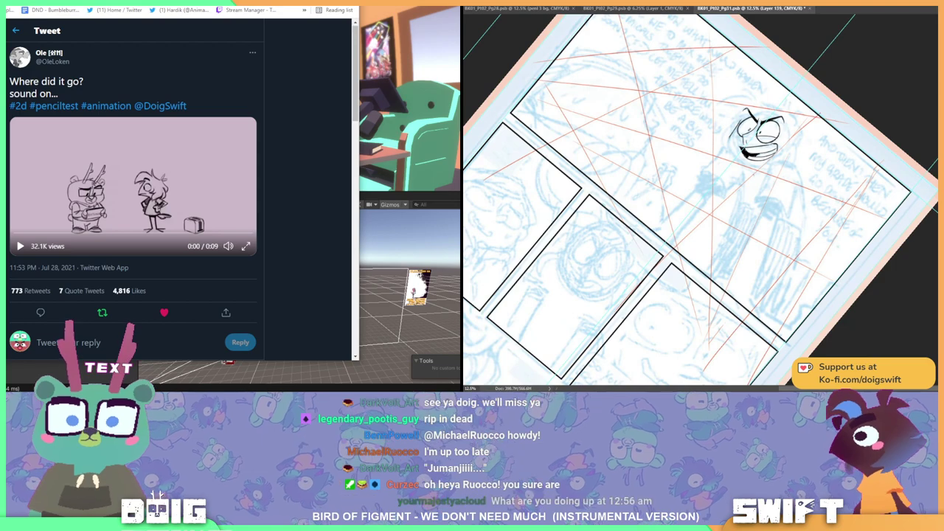
# Reposition the browser window, play the tweet's animation with sound, pause it and rewind it to the start
pyautogui.moveTo(92, 4); pyautogui.dragTo(198, 2)
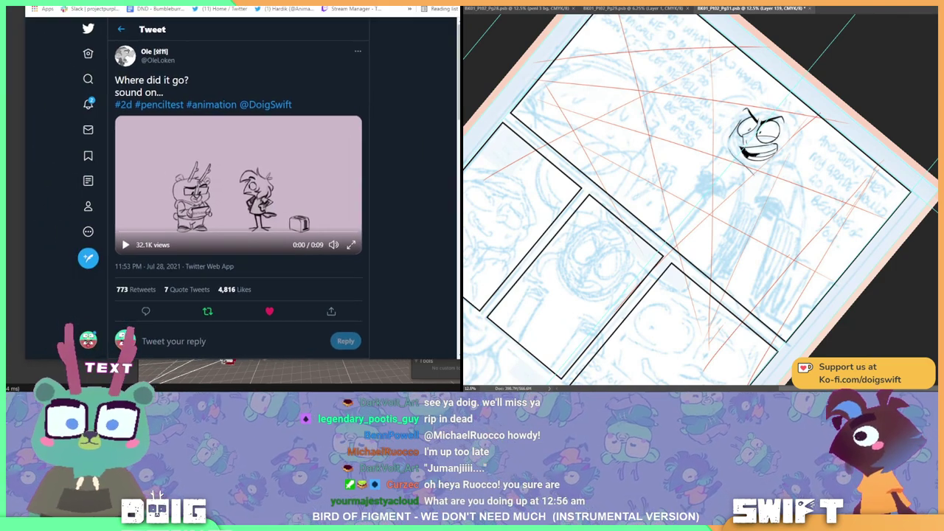
pyautogui.click(126, 246)
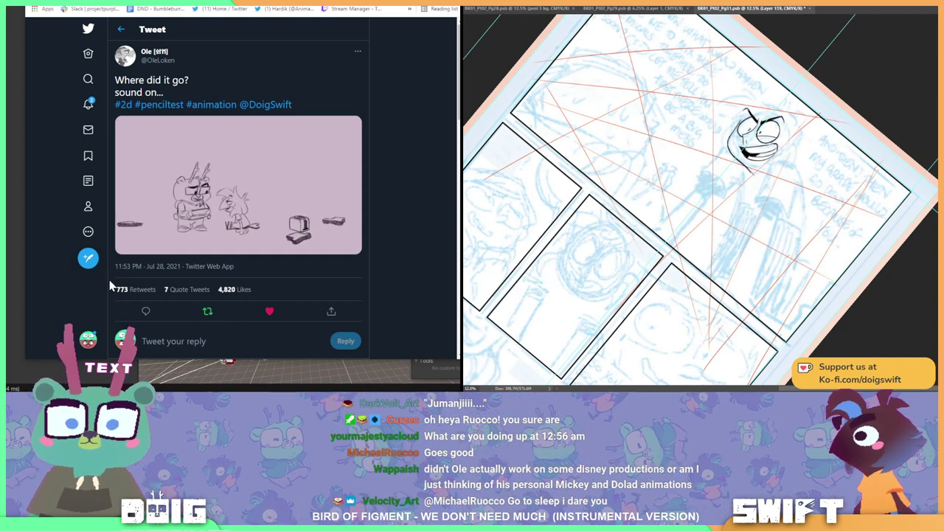
pyautogui.click(125, 246)
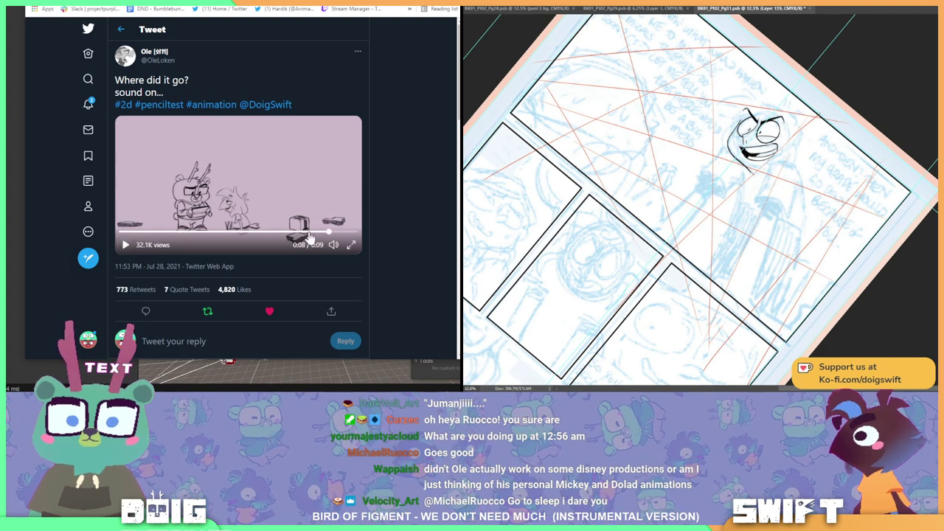
pyautogui.click(264, 232)
pyautogui.moveTo(264, 232); pyautogui.dragTo(113, 230)
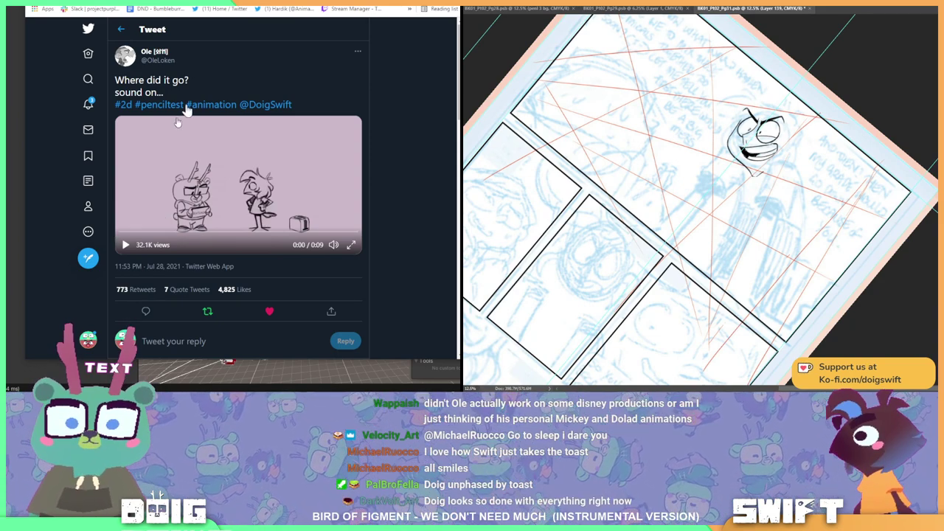
# Minimize the browser and ink the wavy outline along the right side of the character's face, undoing unwanted strokes
pyautogui.press('r')
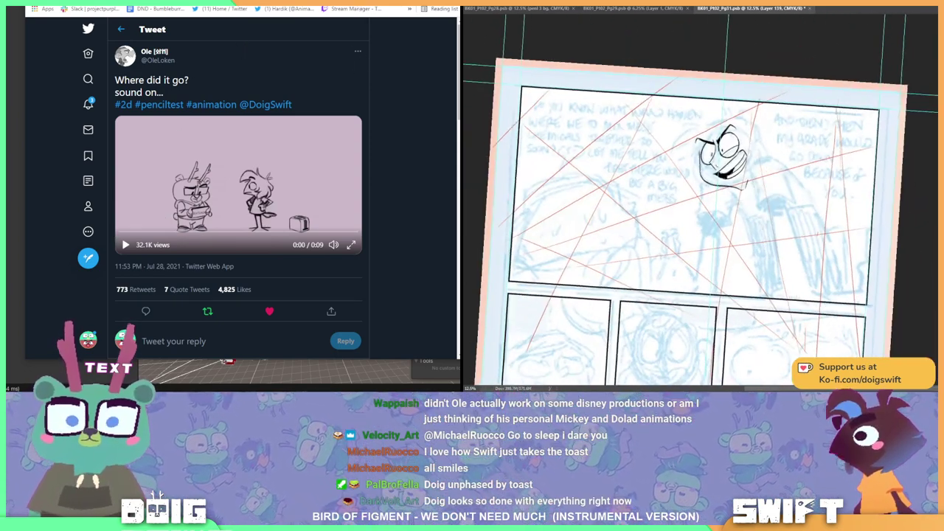
pyautogui.click(403, 6)
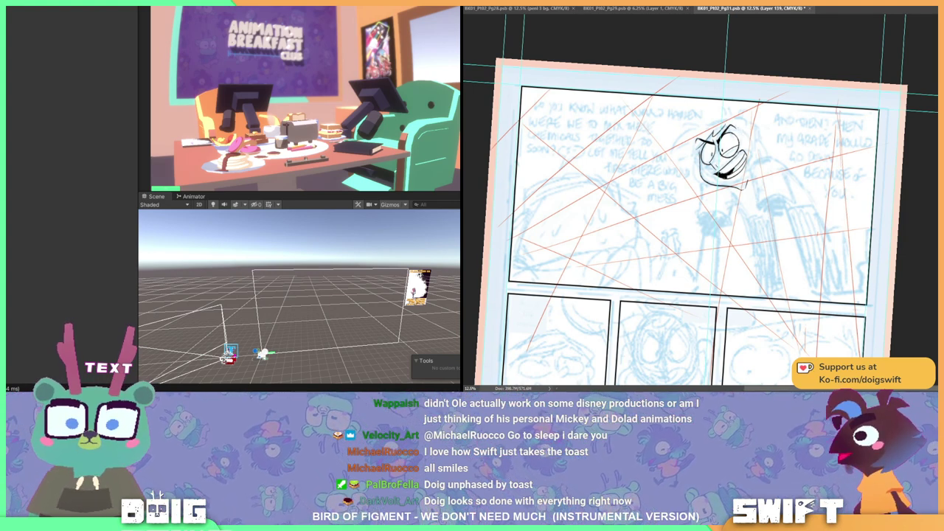
pyautogui.moveTo(748, 148)
pyautogui.mouseDown()
pyautogui.moveTo(756, 189)
pyautogui.moveTo(757, 174)
pyautogui.mouseUp()
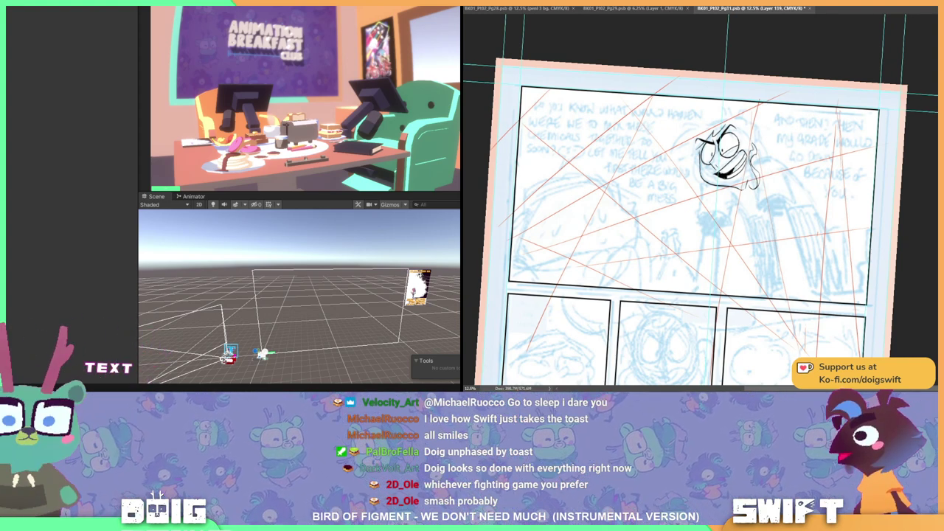
pyautogui.moveTo(754, 165); pyautogui.dragTo(766, 172)
pyautogui.hotkey('ctrl', 'z')
pyautogui.hotkey('ctrl', 'z')
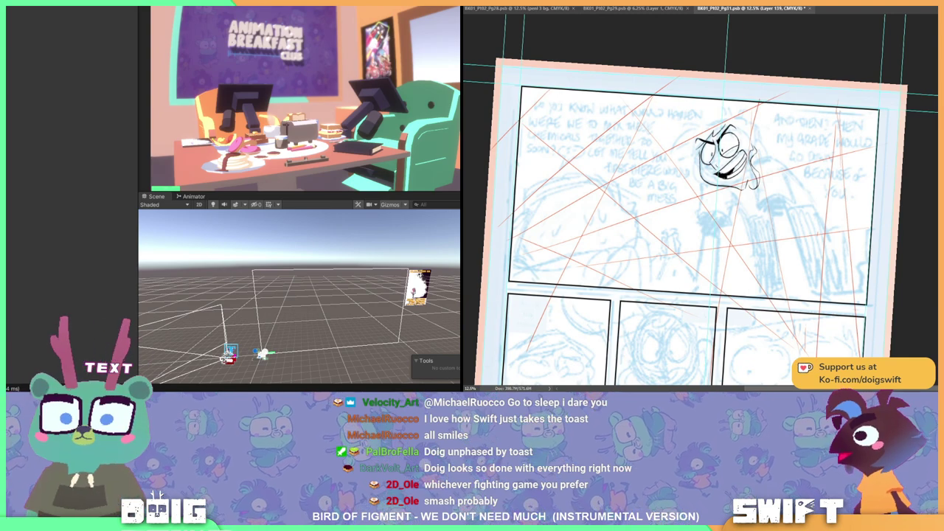
pyautogui.hotkey('ctrl', 'z')
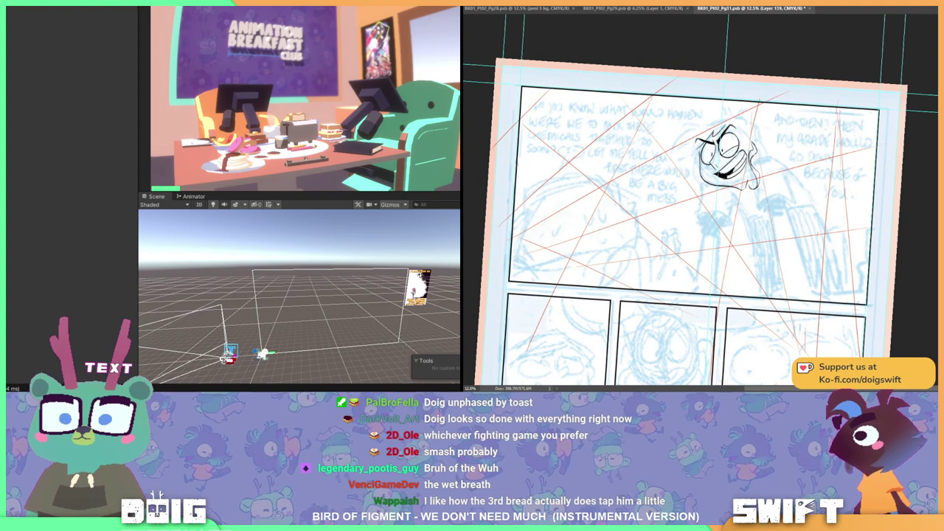
# Select the object carrying the RaidController in the Unity scene and extend the selection to the objects overlapping it
pyautogui.click(230, 352)
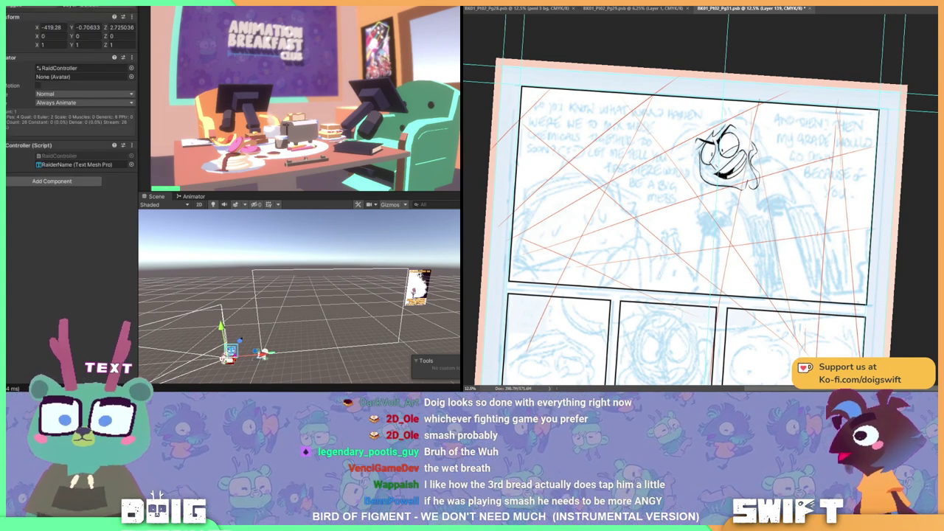
pyautogui.click(230, 352)
pyautogui.keyDown('shift'); pyautogui.click(230, 352); pyautogui.keyUp('shift')
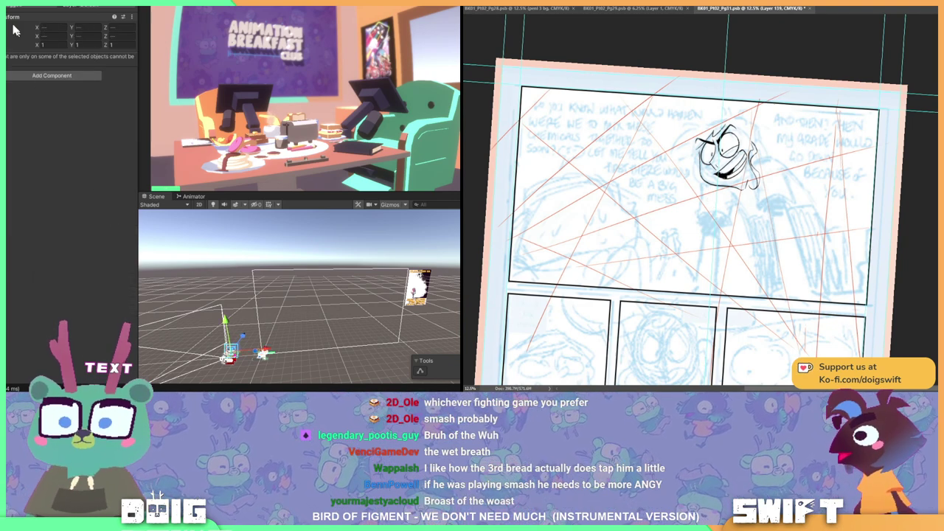
# Ink the hair lock hanging below the character's chin and outline the swept hair around the face
pyautogui.moveTo(710, 193)
pyautogui.mouseDown()
pyautogui.moveTo(718, 209)
pyautogui.moveTo(705, 206)
pyautogui.mouseUp()
pyautogui.hotkey('ctrl', 'z')
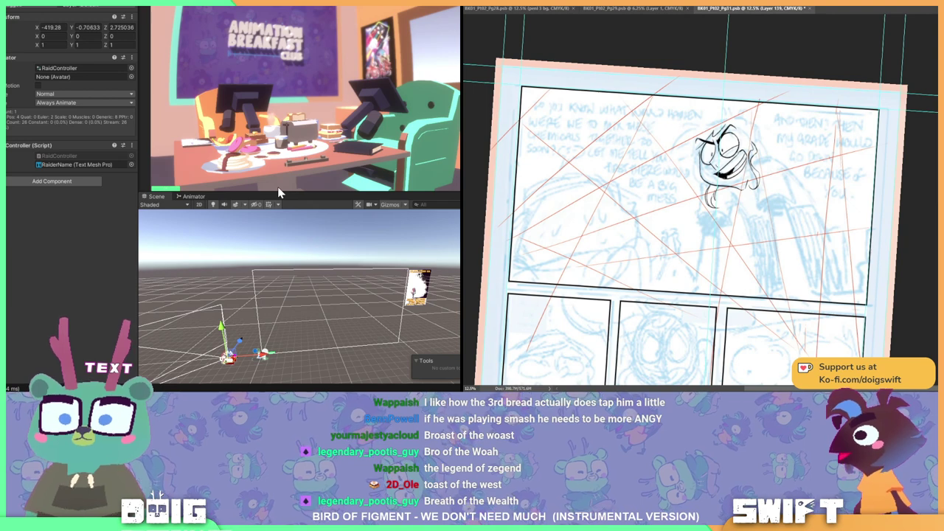
pyautogui.moveTo(697, 120)
pyautogui.mouseDown()
pyautogui.moveTo(726, 119)
pyautogui.moveTo(677, 143)
pyautogui.moveTo(677, 162)
pyautogui.moveTo(696, 169)
pyautogui.mouseUp()
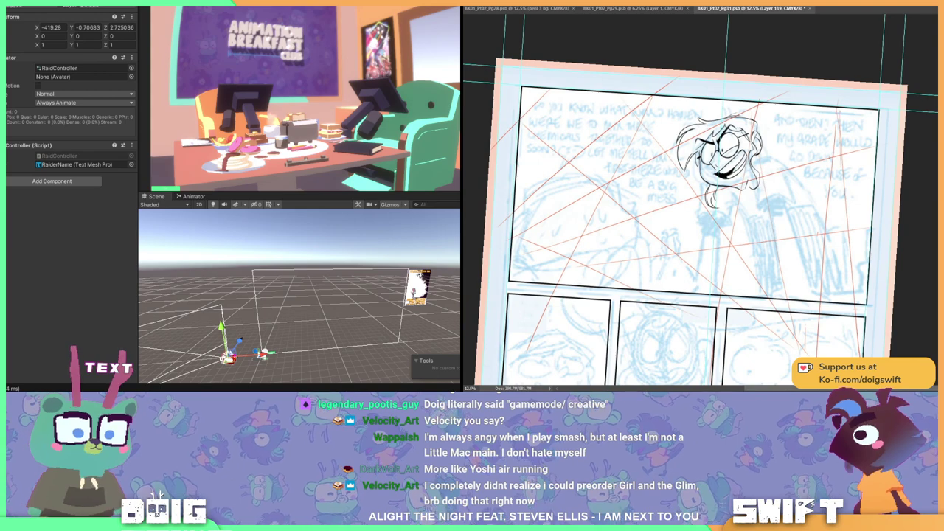
# Switch to Visual Studio and outdent the rb.velocity line under PilotMode.walk by one level
pyautogui.hotkey('alt', 'Tab')
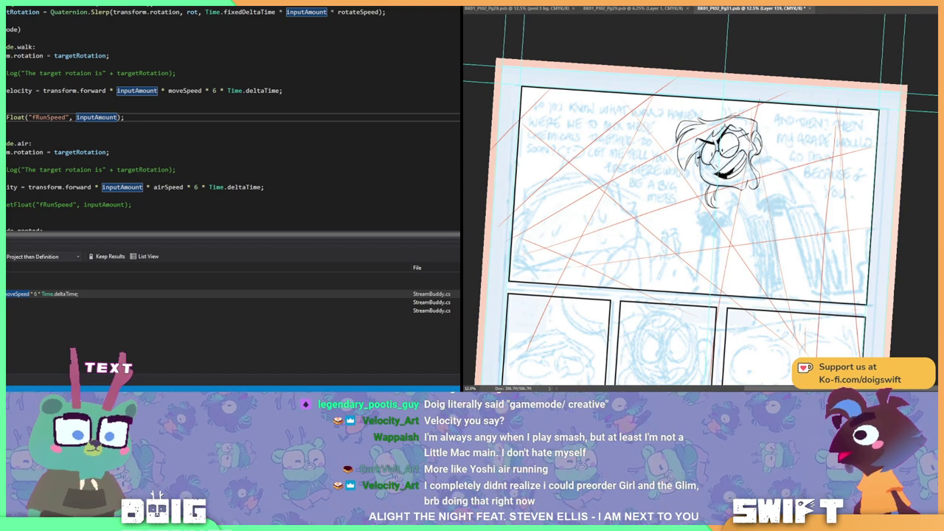
pyautogui.click(440, 89)
pyautogui.press('Home')
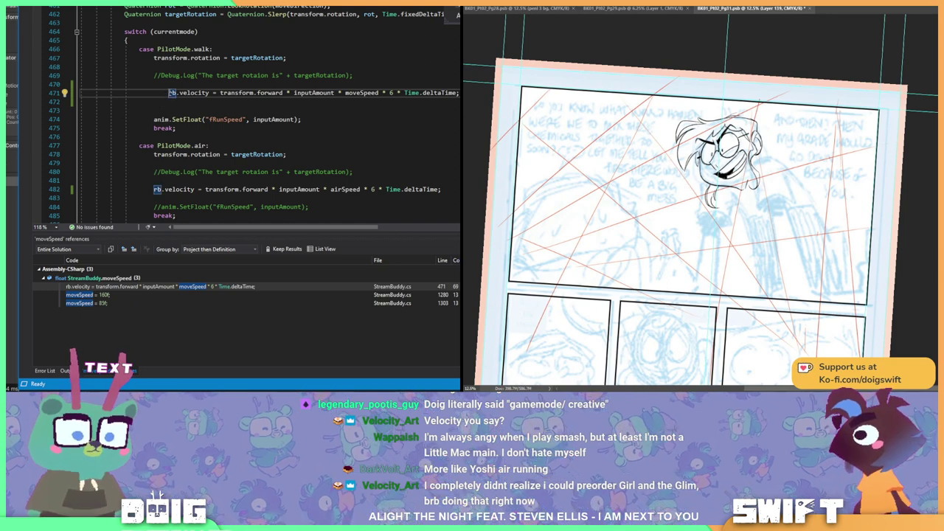
pyautogui.hotkey('shift', 'Tab')
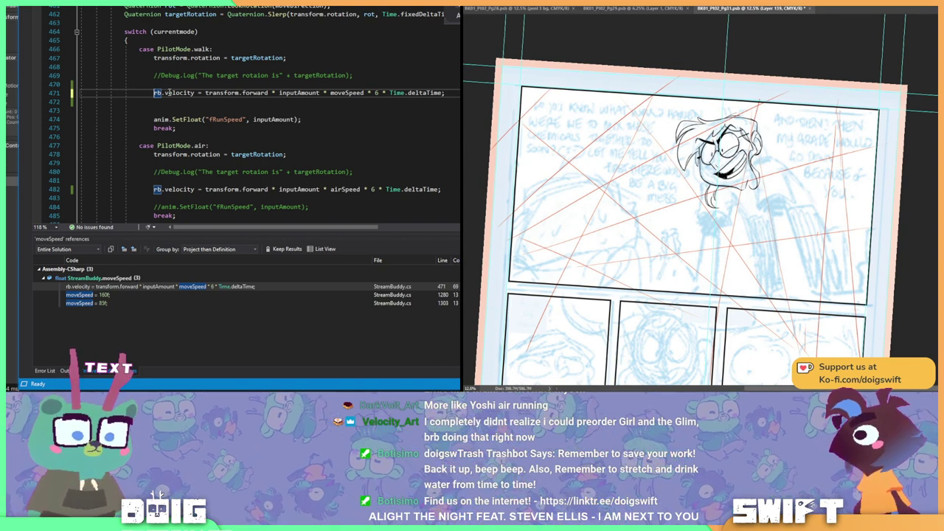
# Fill the character's hair and the lock below the chin with black, undoing unwanted fills and strokes
pyautogui.hotkey('alt', 'BackSpace')
pyautogui.hotkey('ctrl', 'z')
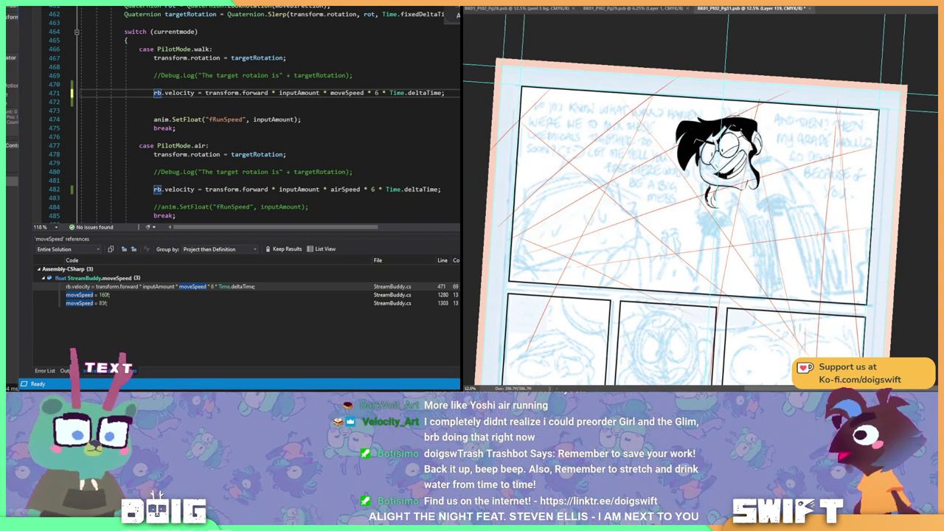
pyautogui.moveTo(708, 187); pyautogui.dragTo(713, 202)
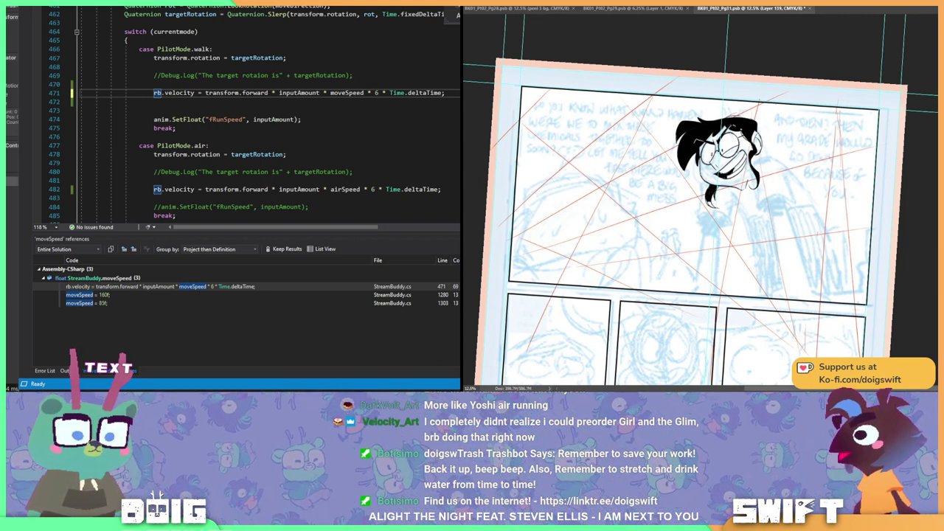
pyautogui.hotkey('ctrl', 'z')
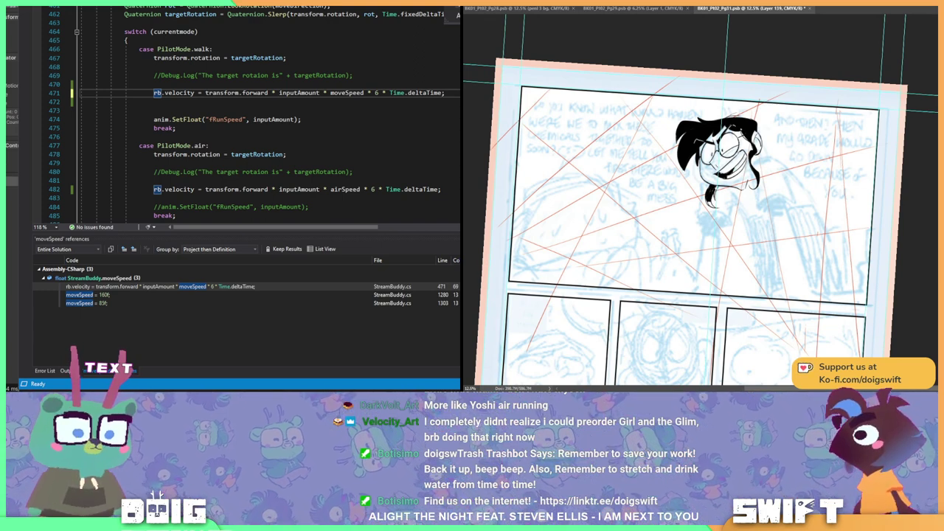
pyautogui.moveTo(710, 200); pyautogui.dragTo(718, 208)
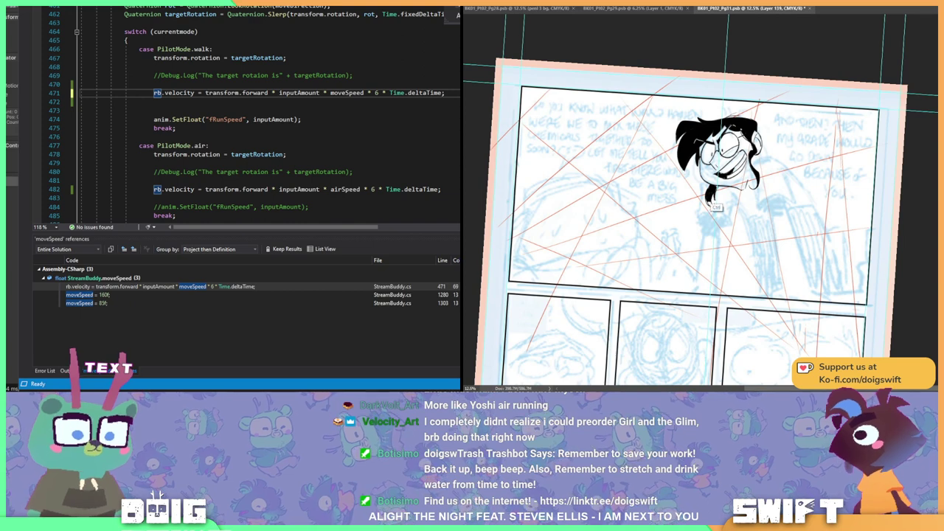
pyautogui.hotkey('ctrl', 'z')
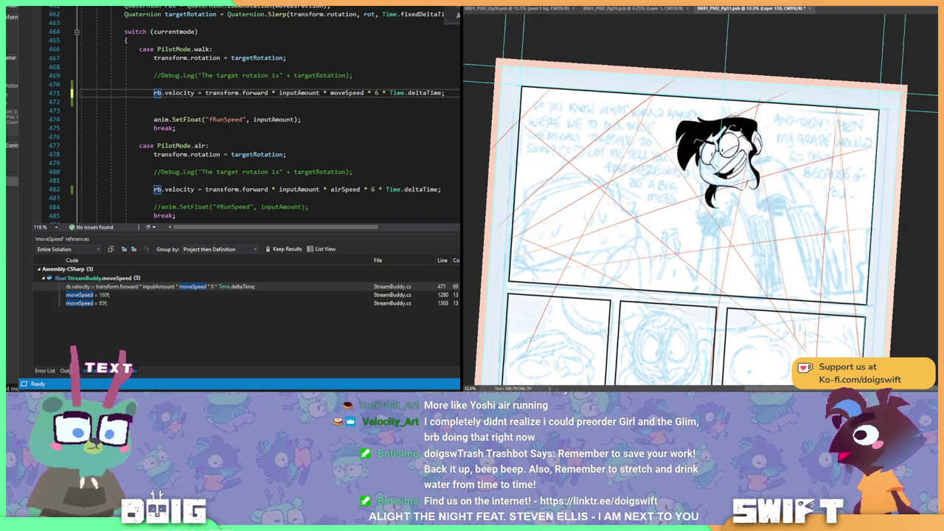
# Ink the hair bun and its tie above the head, filling the bun with black
pyautogui.moveTo(743, 116)
pyautogui.mouseDown()
pyautogui.moveTo(729, 115)
pyautogui.moveTo(758, 118)
pyautogui.moveTo(720, 103)
pyautogui.mouseUp()
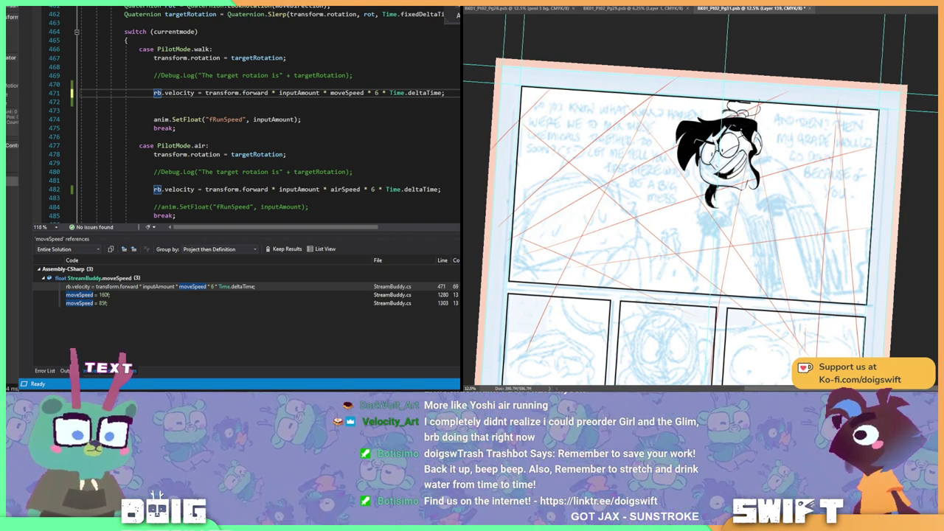
pyautogui.moveTo(743, 104); pyautogui.dragTo(753, 104)
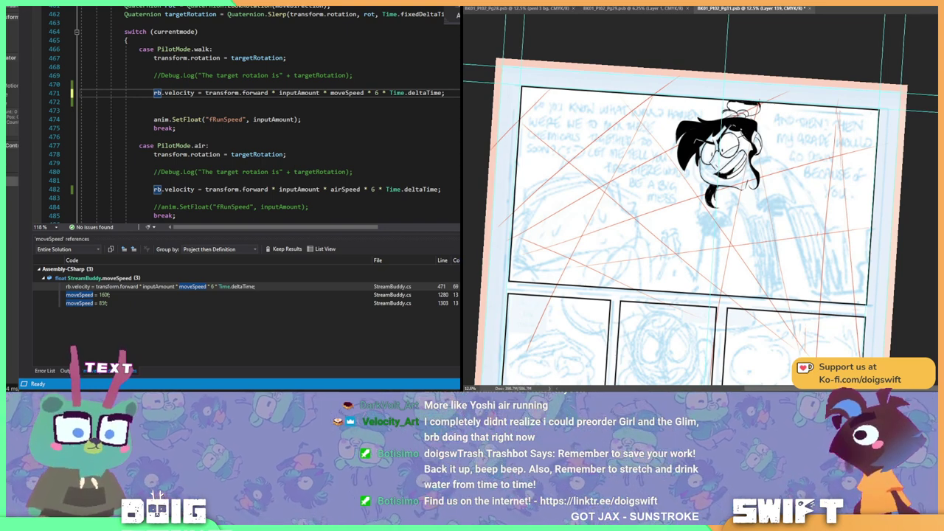
pyautogui.moveTo(731, 109); pyautogui.dragTo(757, 107)
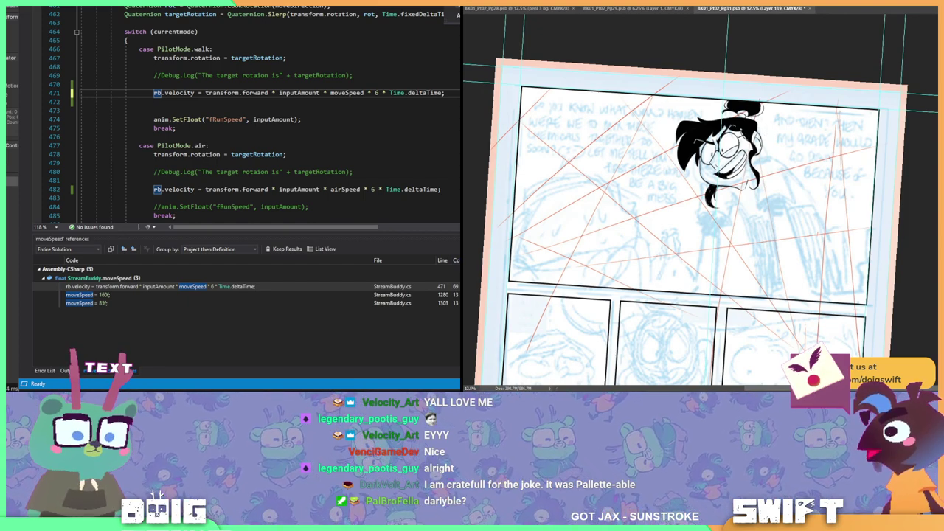
# Ink the neckline and shoulder below the head and the opening of the sleeve beneath the hair lock
pyautogui.moveTo(701, 199)
pyautogui.mouseDown()
pyautogui.moveTo(695, 212)
pyautogui.moveTo(713, 206)
pyautogui.mouseUp()
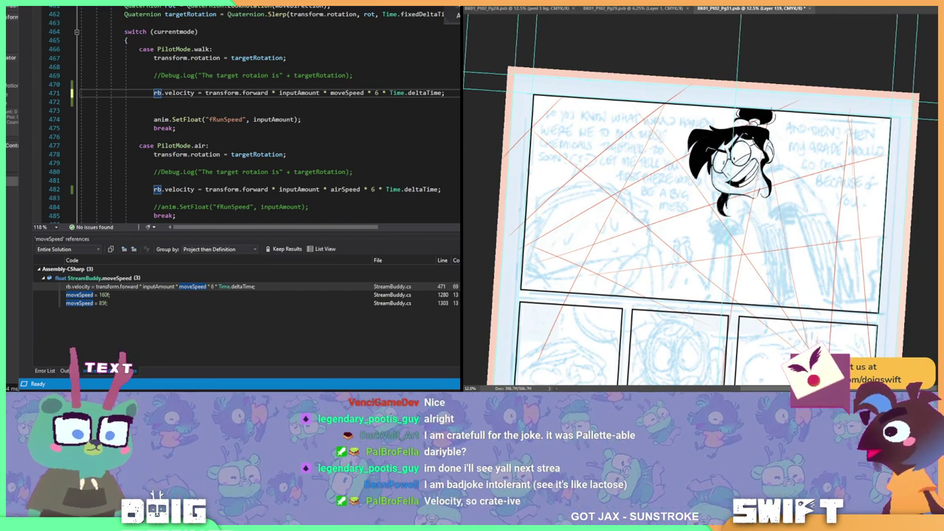
pyautogui.moveTo(738, 221); pyautogui.dragTo(753, 215)
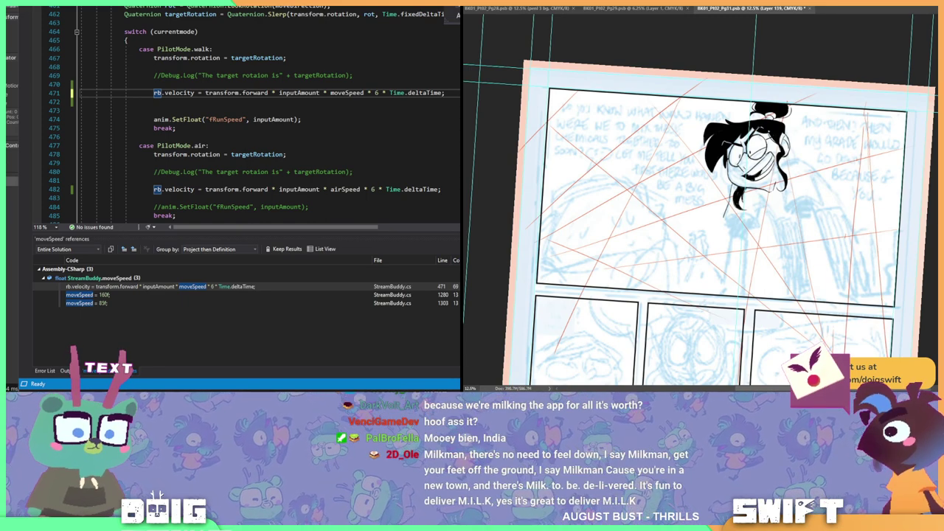
pyautogui.moveTo(725, 216); pyautogui.dragTo(750, 219)
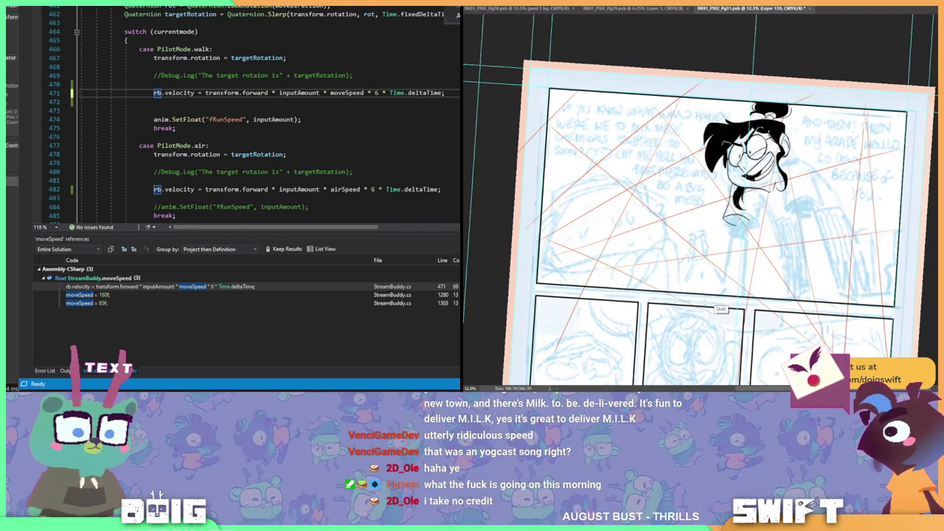
# Ink the sleeve hem and both straight edges of the arm below it, down to the first panel's lower border
pyautogui.keyDown('shift'); pyautogui.click(723, 292); pyautogui.keyUp('shift')
pyautogui.keyDown('shift'); pyautogui.click(736, 218); pyautogui.keyUp('shift')
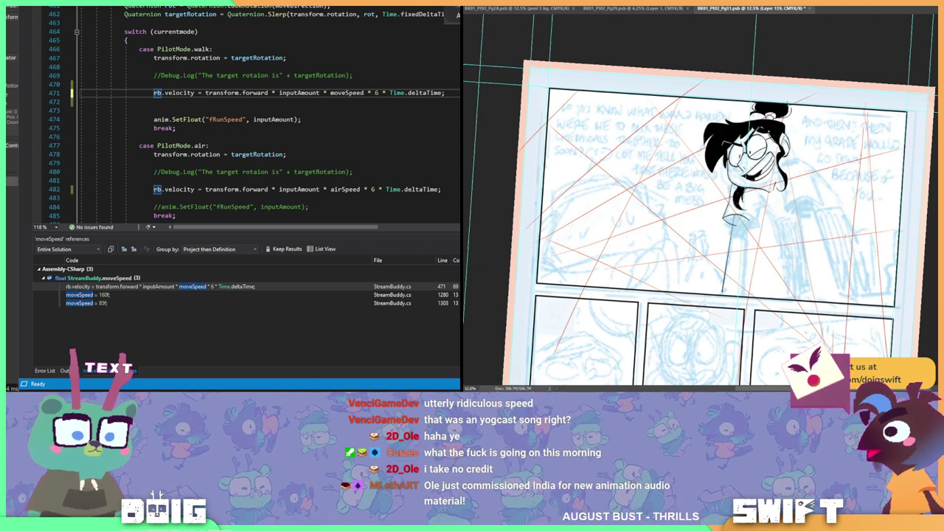
pyautogui.keyDown('shift'); pyautogui.click(745, 297); pyautogui.keyUp('shift')
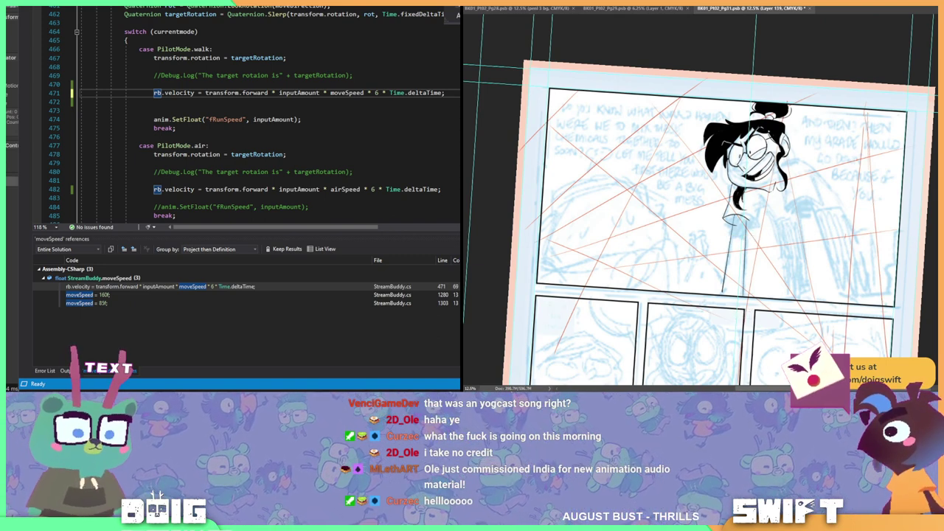
pyautogui.moveTo(731, 229); pyautogui.dragTo(745, 233)
pyautogui.hotkey('ctrl', 'z')
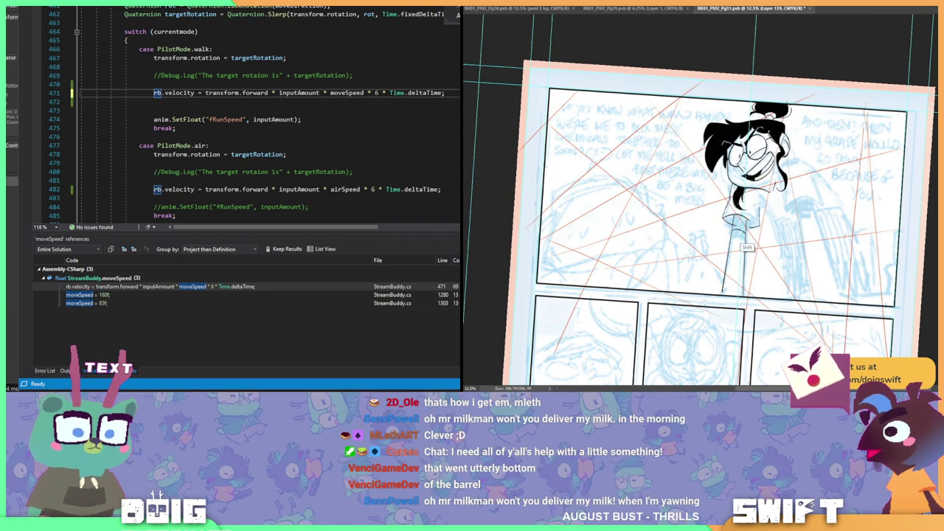
pyautogui.keyDown('shift'); pyautogui.click(741, 301); pyautogui.keyUp('shift')
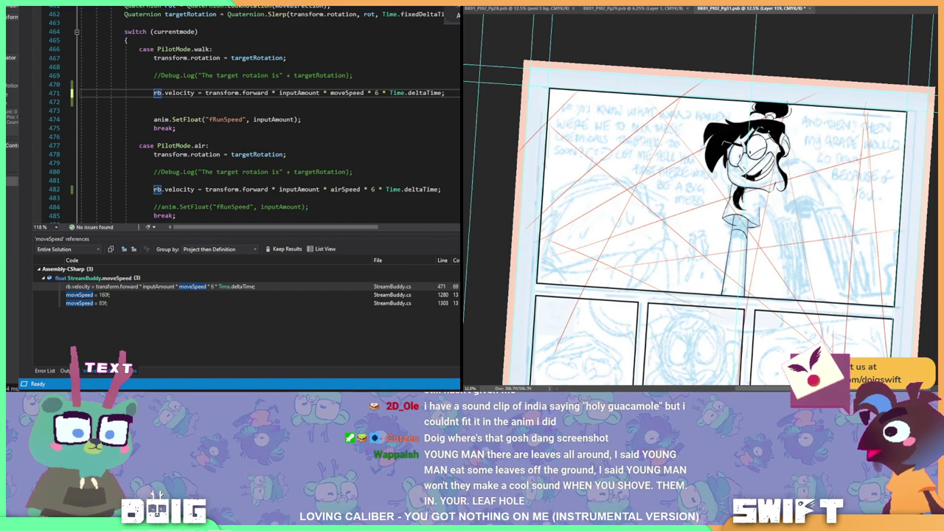
# Ink the side of the torso from the armpit to the panel's lower border, undoing and redrawing unsatisfactory strokes
pyautogui.moveTo(811, 258)
pyautogui.mouseDown()
pyautogui.moveTo(798, 121)
pyautogui.moveTo(756, 86)
pyautogui.mouseUp()
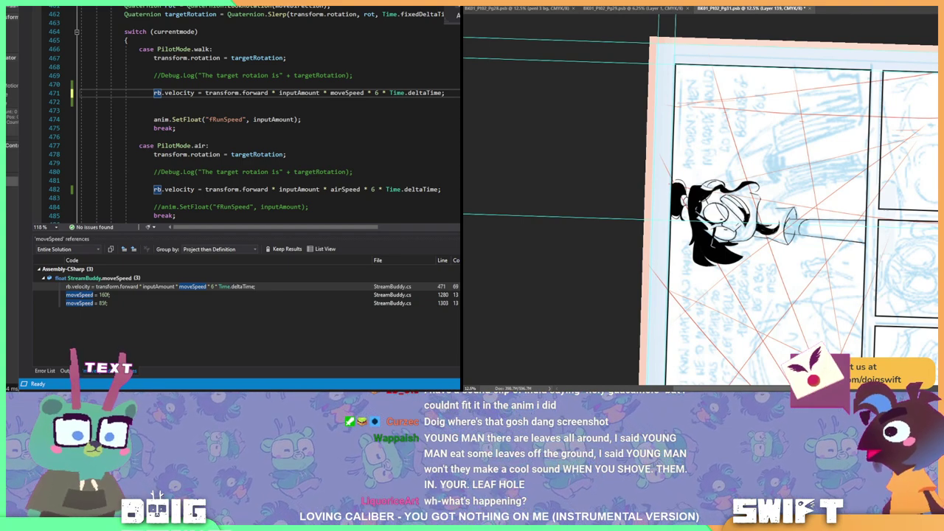
pyautogui.moveTo(756, 86); pyautogui.dragTo(879, 176)
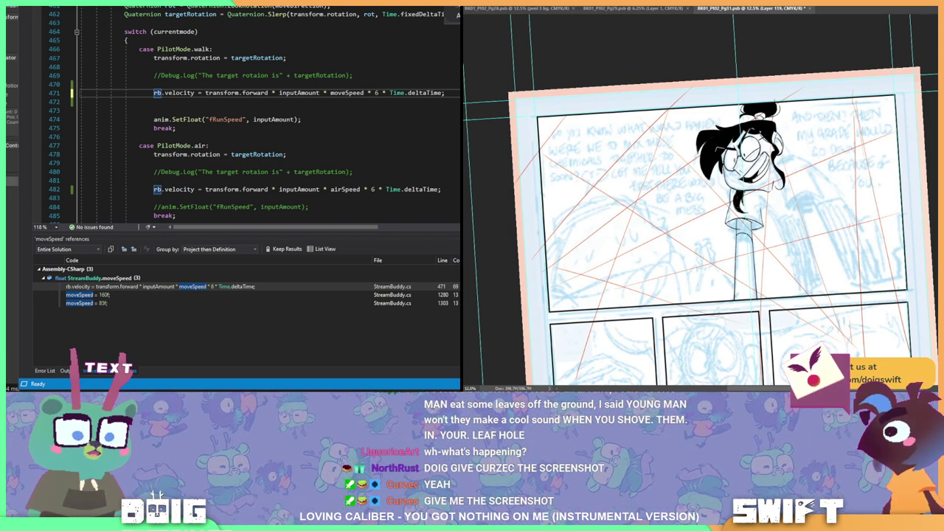
pyautogui.moveTo(744, 243); pyautogui.dragTo(720, 224)
pyautogui.press('r')
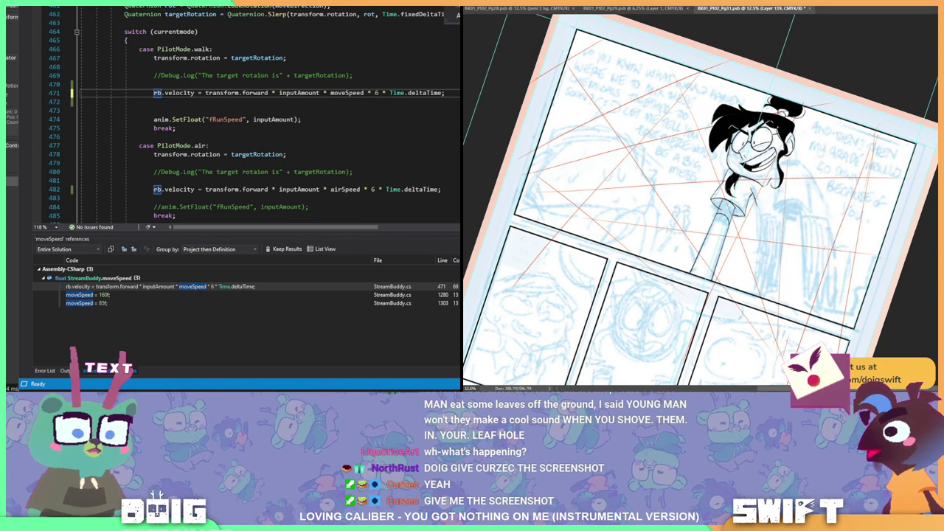
pyautogui.moveTo(759, 208); pyautogui.dragTo(755, 286)
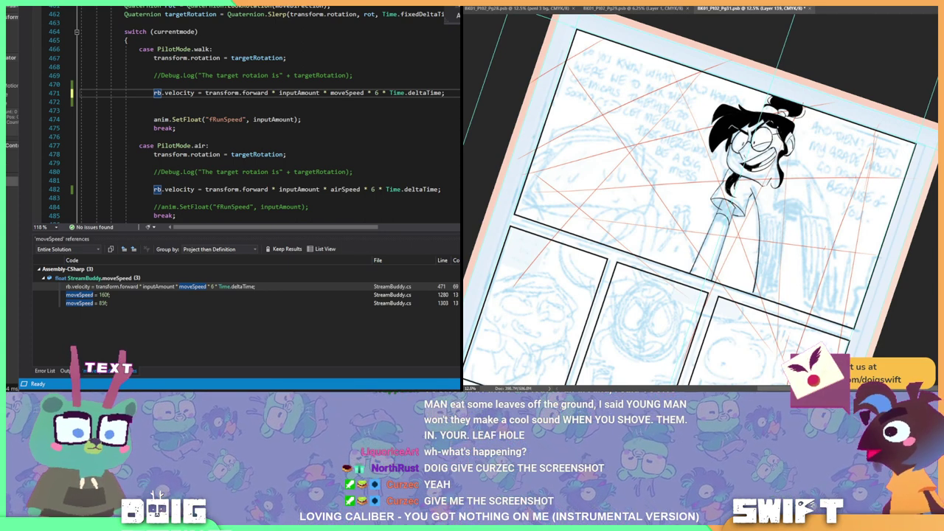
pyautogui.hotkey('ctrl', 'z')
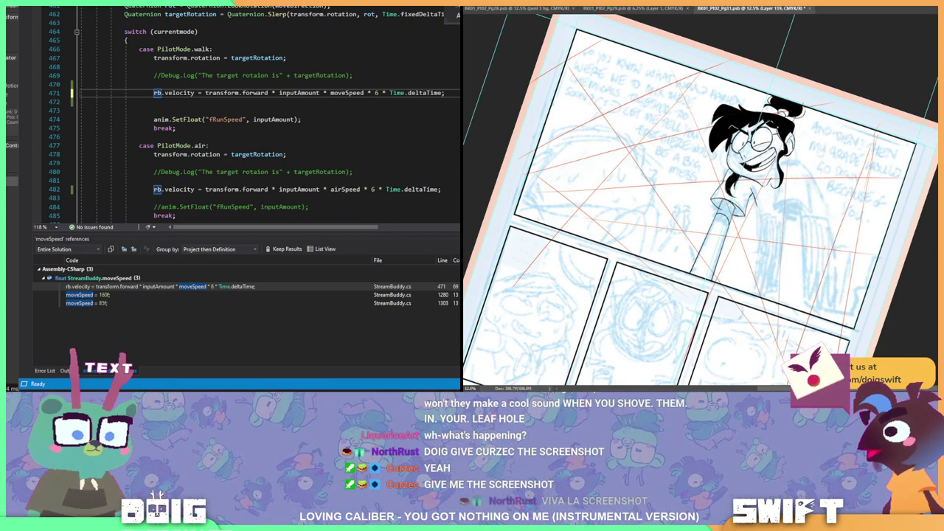
pyautogui.moveTo(757, 208); pyautogui.dragTo(757, 260)
pyautogui.hotkey('ctrl', 'z')
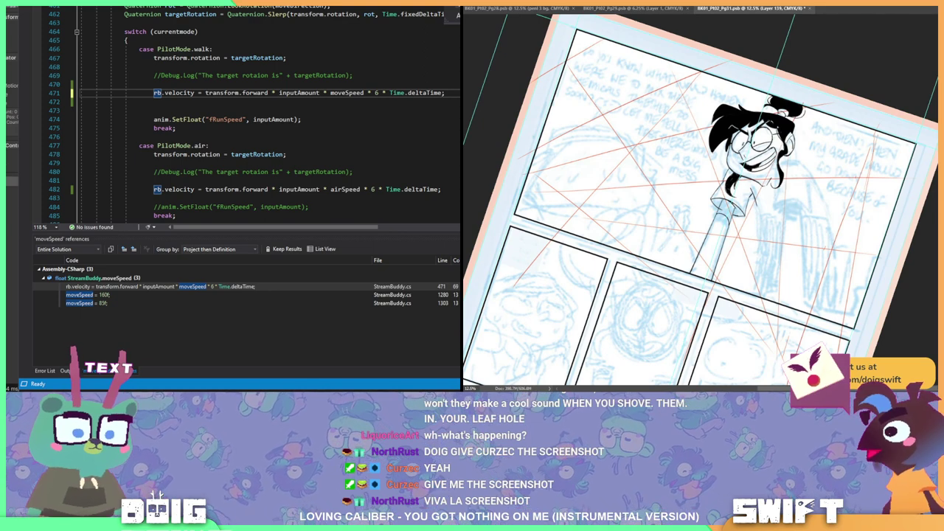
pyautogui.moveTo(757, 205); pyautogui.dragTo(754, 292)
pyautogui.hotkey('ctrl', 'z')
pyautogui.hotkey('ctrl', 'z')
pyautogui.hotkey('ctrl', 'z')
pyautogui.moveTo(759, 207); pyautogui.dragTo(756, 297)
pyautogui.moveTo(747, 182)
pyautogui.mouseDown()
pyautogui.moveTo(761, 189)
pyautogui.moveTo(756, 293)
pyautogui.mouseUp()
pyautogui.hotkey('ctrl', 'z')
pyautogui.hotkey('ctrl', 'z')
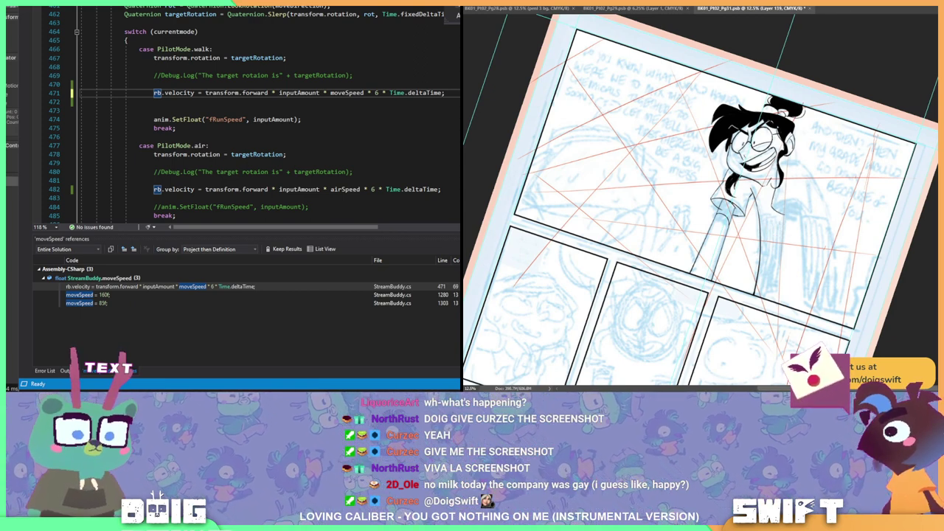
# Ink the second sleeve and the oval of its cuff on the far side of the torso
pyautogui.press('r')
pyautogui.moveTo(778, 222); pyautogui.dragTo(791, 207)
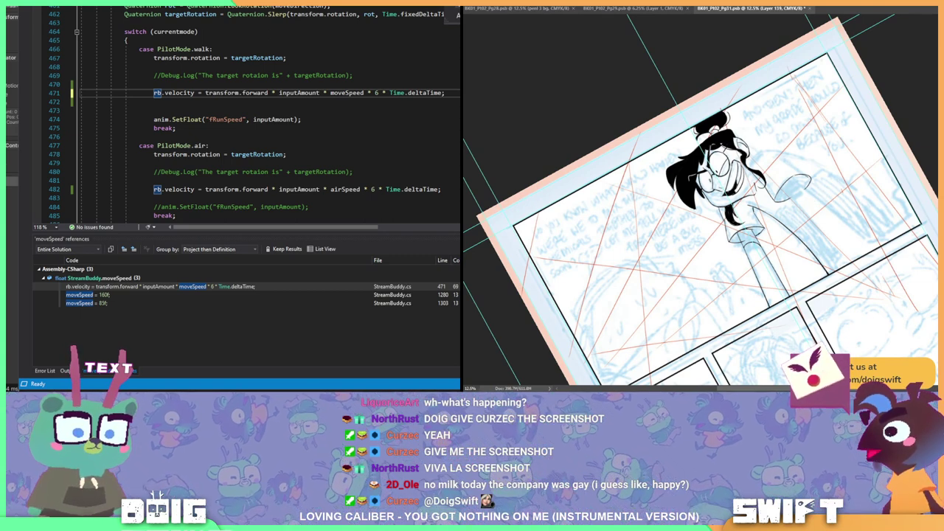
pyautogui.press('r')
pyautogui.moveTo(804, 177); pyautogui.dragTo(806, 219)
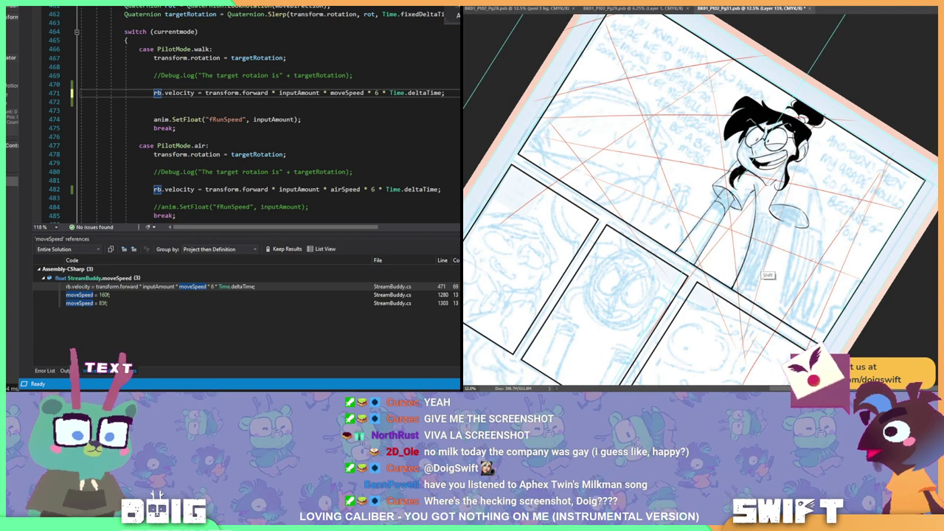
# Ink both long edges of the second arm down to the panel's lower border and define its sleeve hem
pyautogui.moveTo(777, 221); pyautogui.dragTo(752, 302)
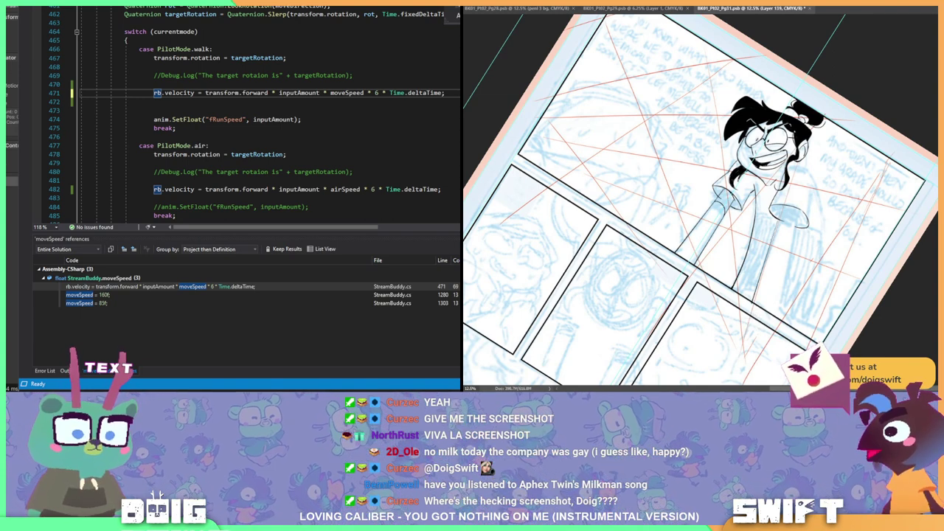
pyautogui.moveTo(795, 221); pyautogui.dragTo(780, 315)
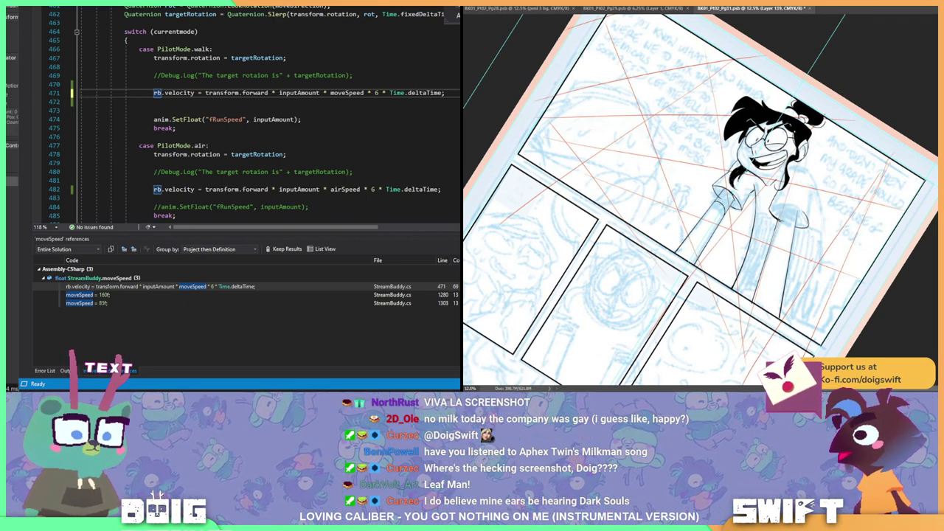
pyautogui.moveTo(818, 243); pyautogui.dragTo(745, 95)
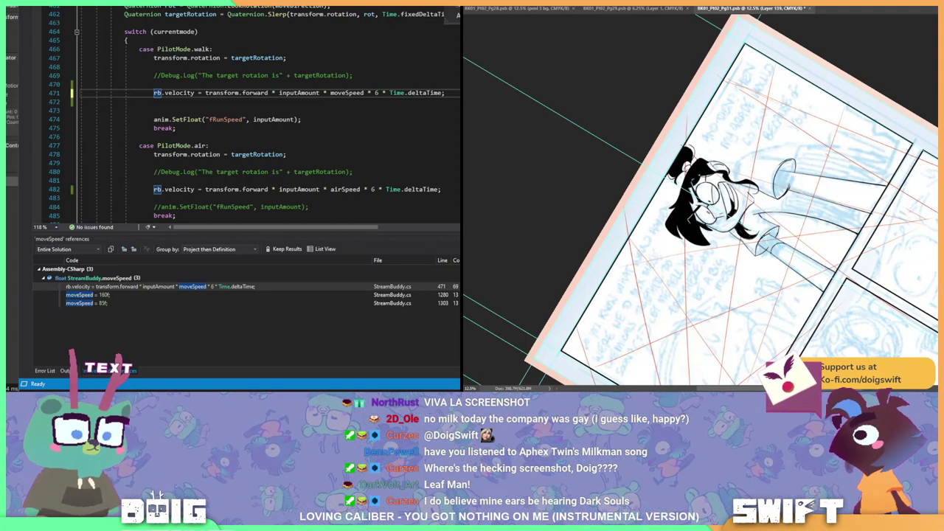
pyautogui.moveTo(771, 113); pyautogui.dragTo(811, 188)
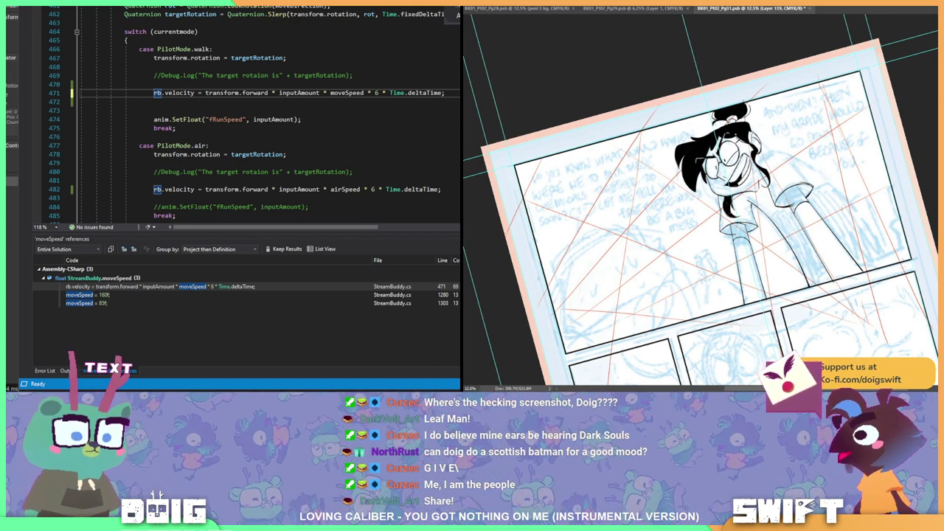
# Fill the openings of both sleeves of the first panel's character with solid black
pyautogui.click(789, 200)
pyautogui.click(804, 189)
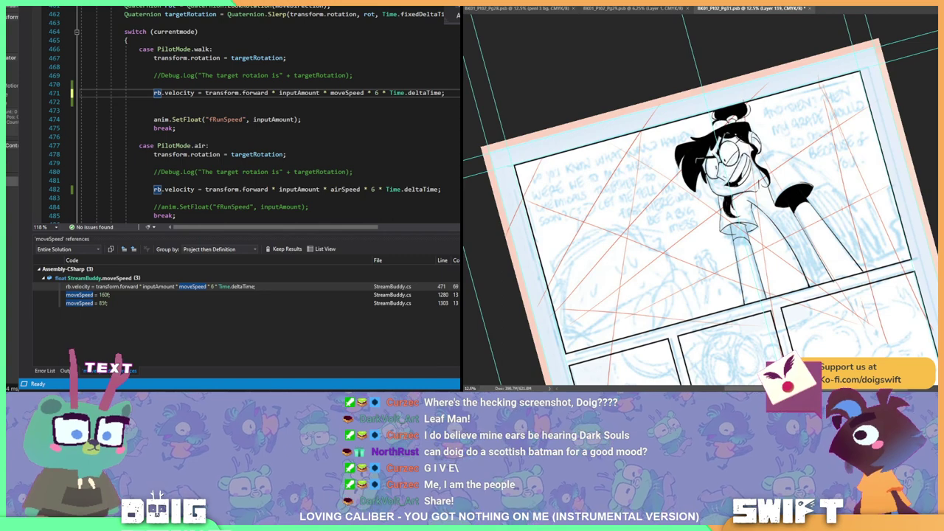
pyautogui.click(761, 226)
pyautogui.hotkey('ctrl', 'z')
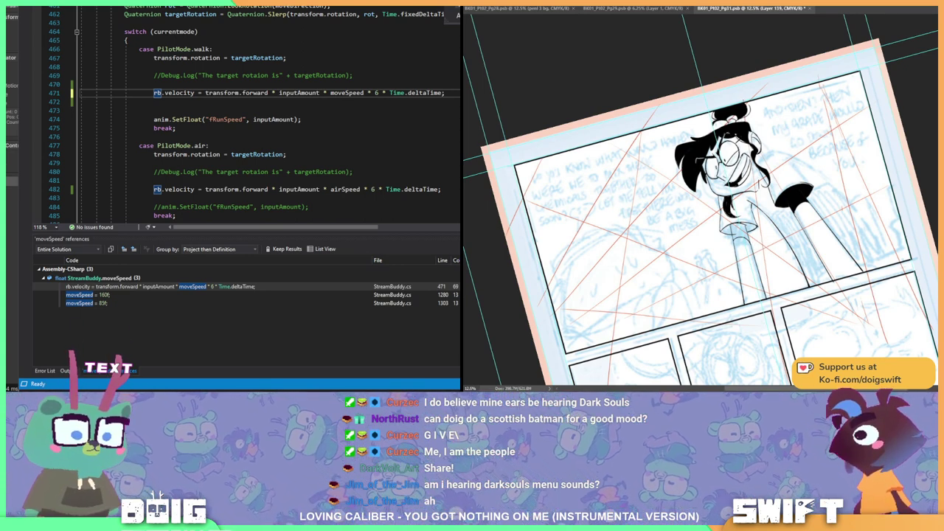
pyautogui.moveTo(730, 227)
pyautogui.mouseDown()
pyautogui.moveTo(745, 235)
pyautogui.moveTo(754, 226)
pyautogui.mouseUp()
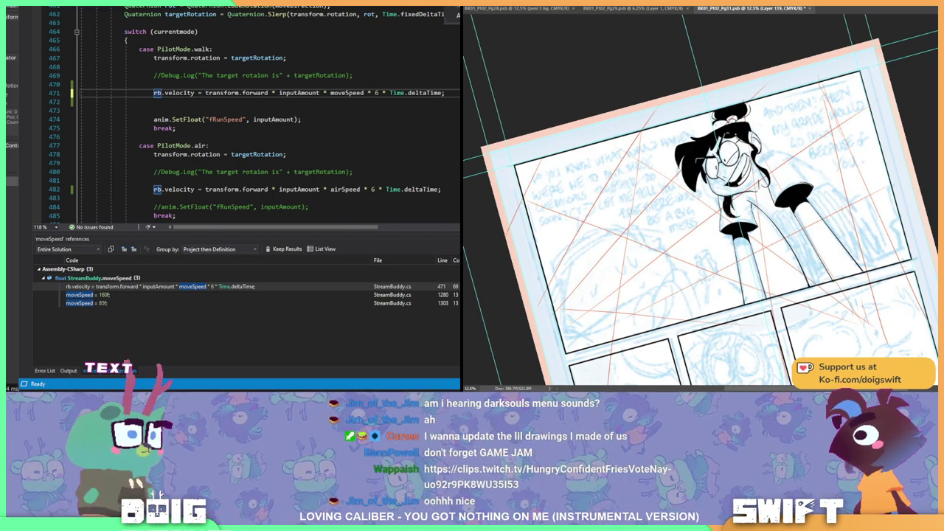
pyautogui.press('r')
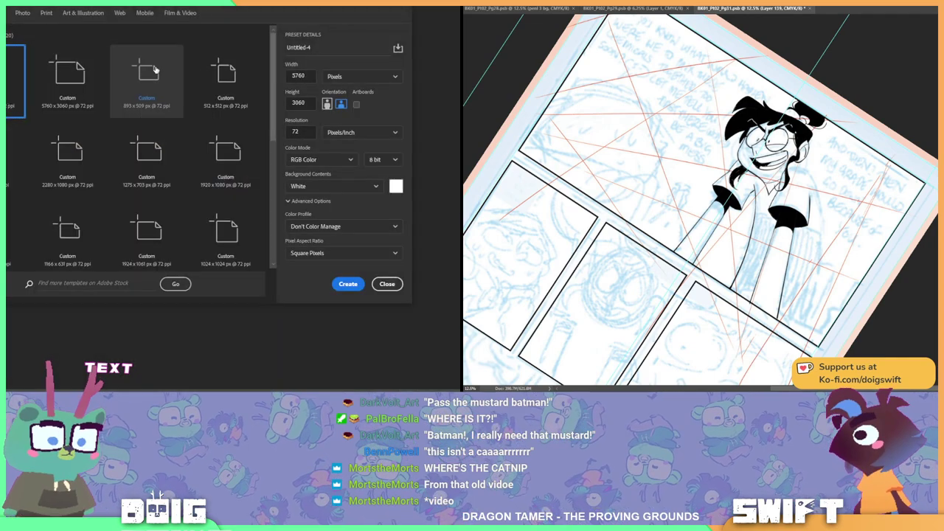
# Create a new document for the screen capture in the second workspace and select the area around the armoured knight
pyautogui.doubleClick(155, 69)
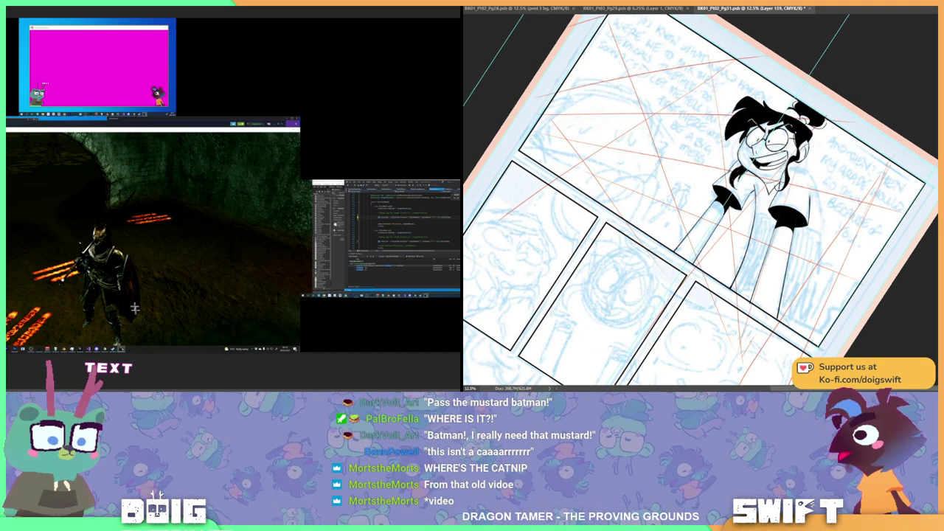
pyautogui.moveTo(54, 197); pyautogui.dragTo(149, 347)
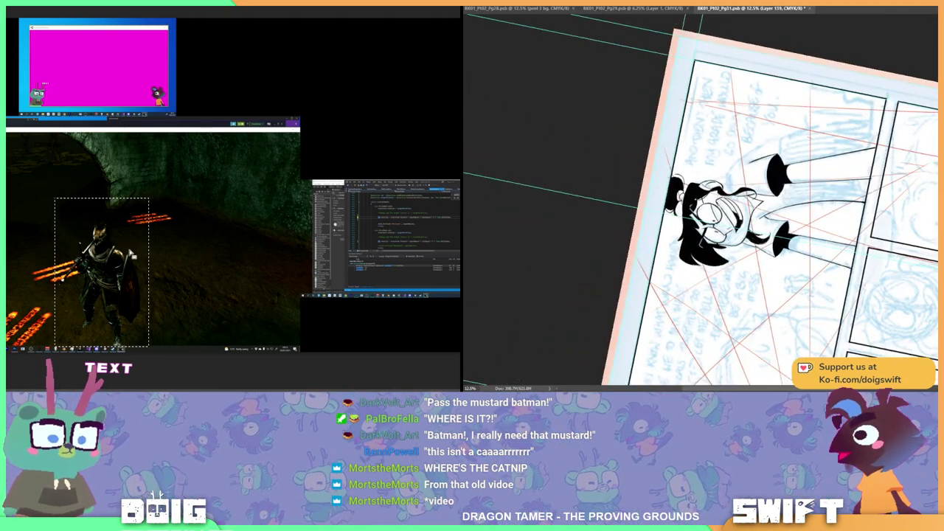
pyautogui.hotkey('ctrl', '+')
pyautogui.hotkey('ctrl', '+')
pyautogui.hotkey('ctrl', '+')
pyautogui.moveTo(53, 306); pyautogui.dragTo(198, 112)
pyautogui.moveTo(130, 269); pyautogui.dragTo(132, 207)
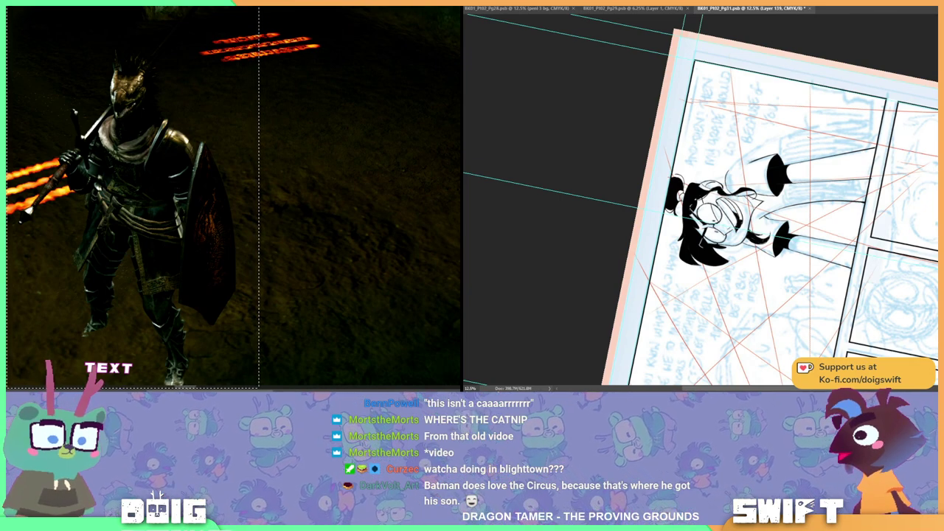
# Ink the long outer line of the character's back from the shoulder to the first panel's lower border, redrawing unsatisfactory strokes
pyautogui.press('r')
pyautogui.moveTo(715, 157); pyautogui.dragTo(702, 186)
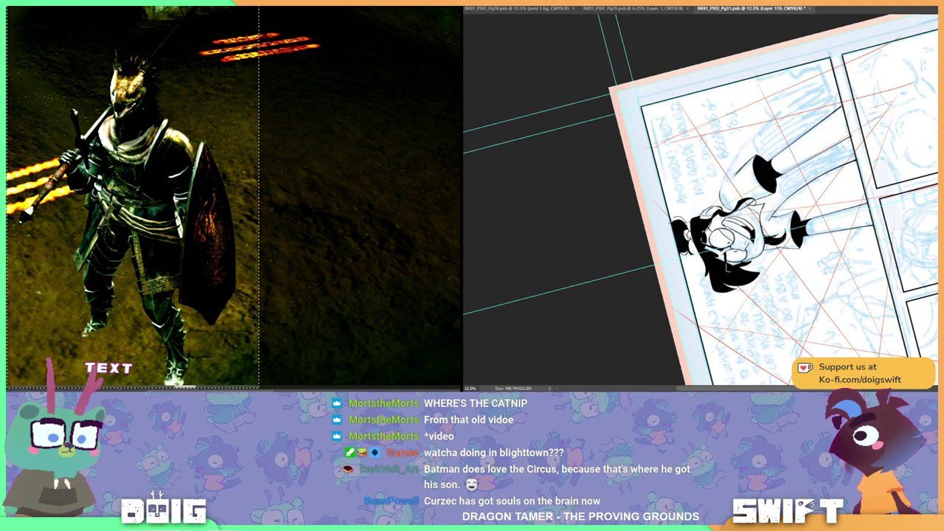
pyautogui.moveTo(721, 190); pyautogui.dragTo(754, 136)
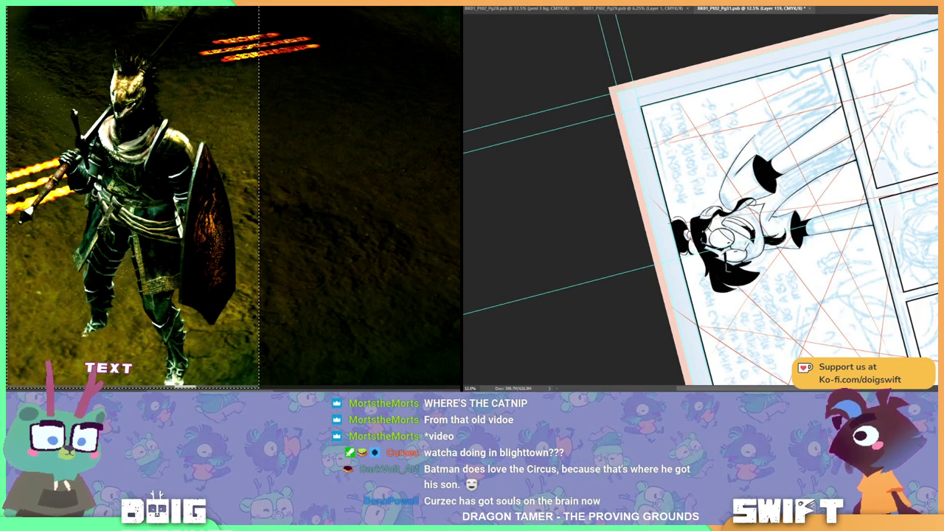
pyautogui.hotkey('ctrl', 'z')
pyautogui.moveTo(721, 192); pyautogui.dragTo(826, 83)
pyautogui.hotkey('ctrl', 'z')
pyautogui.moveTo(721, 192); pyautogui.dragTo(836, 73)
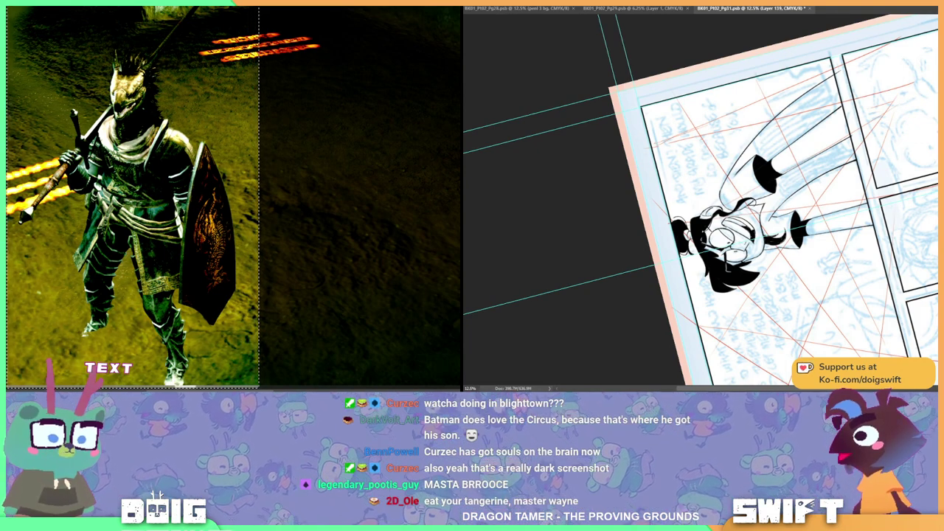
# Reselect the brightened knight area of the screen capture, leaving out the taskbar strip beneath it
pyautogui.hotkey('ctrl', 'd')
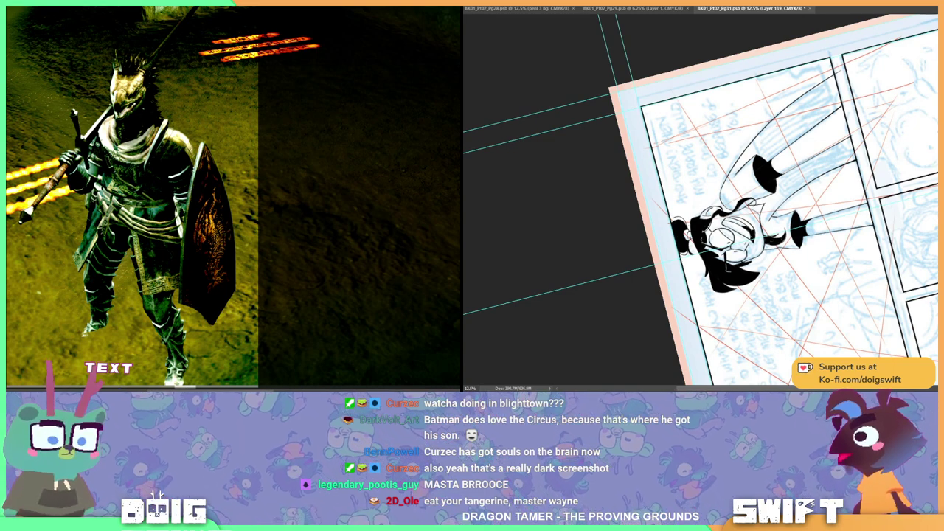
pyautogui.hotkey('ctrl', 'a')
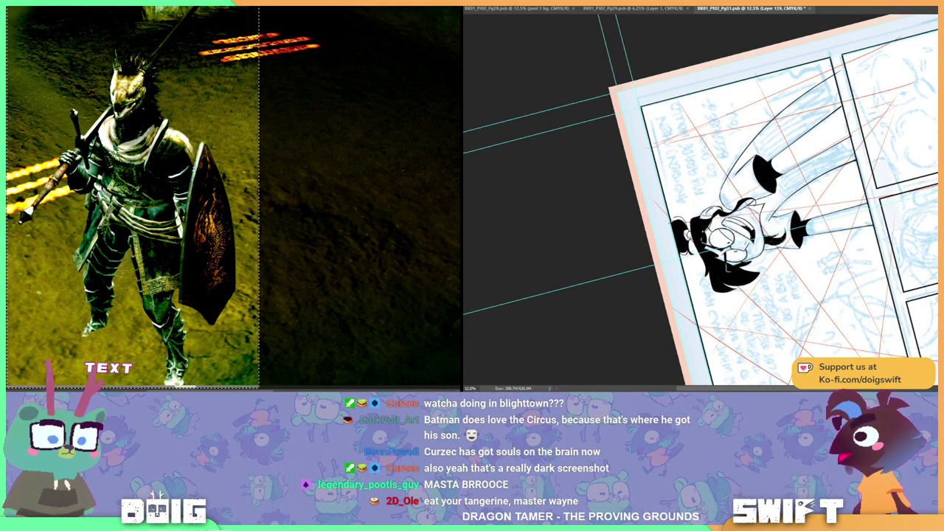
pyautogui.hotkey('ctrl', 'd')
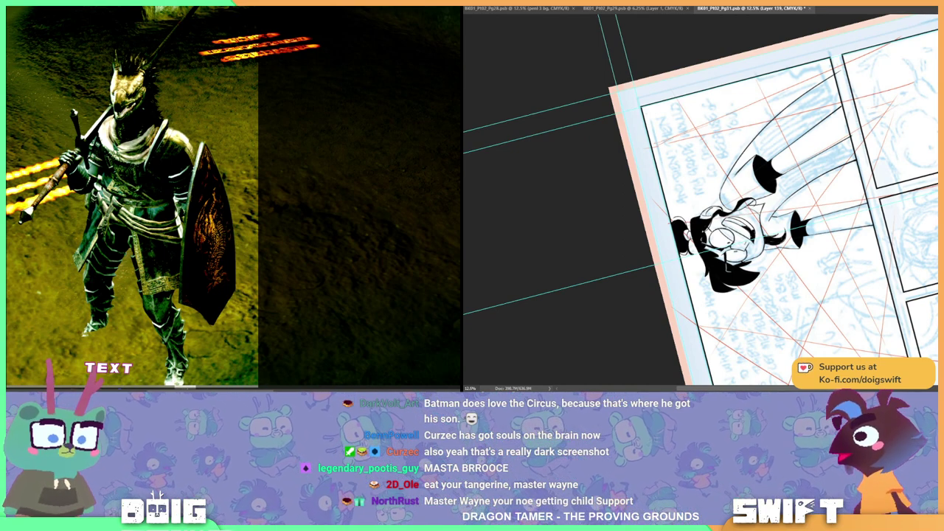
pyautogui.moveTo(7, 7); pyautogui.dragTo(259, 367)
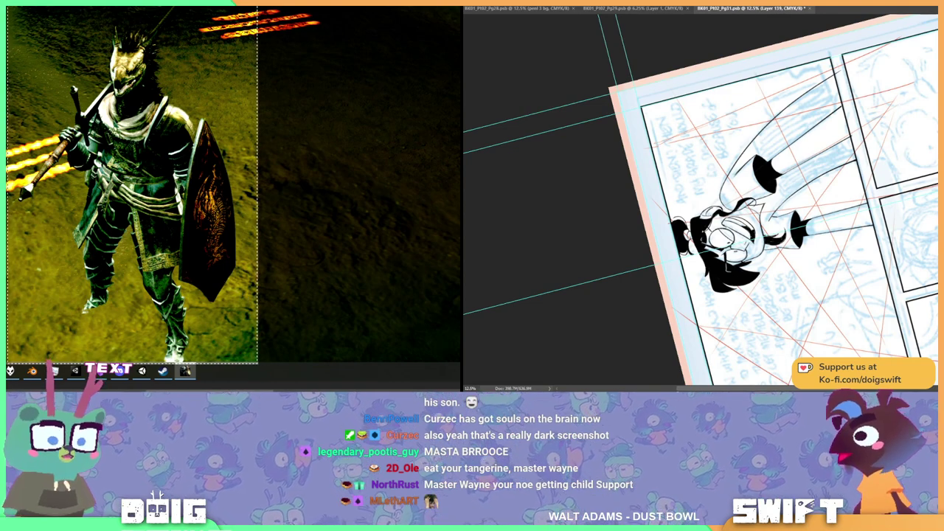
# Thicken the torso's front contour between the two arms down to the first panel's lower border
pyautogui.moveTo(686, 222); pyautogui.dragTo(804, 140)
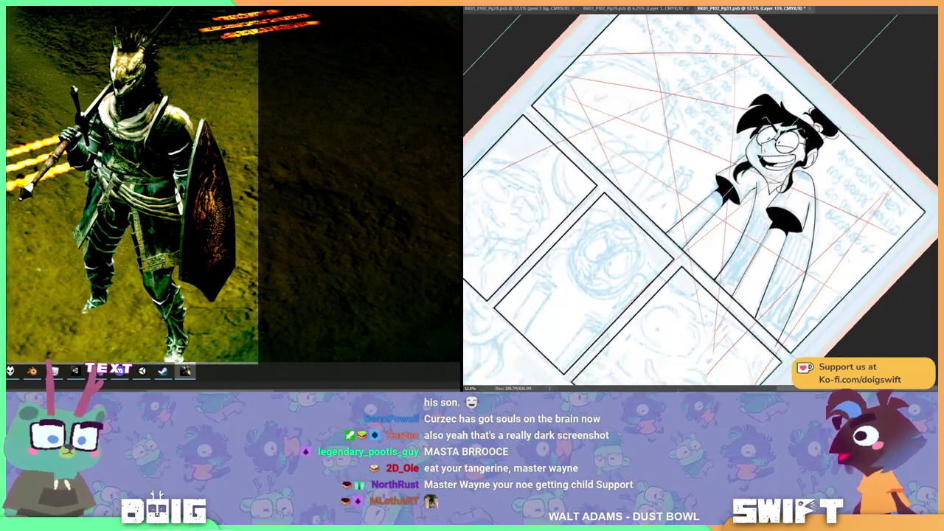
pyautogui.moveTo(831, 260)
pyautogui.mouseDown()
pyautogui.moveTo(854, 215)
pyautogui.moveTo(854, 176)
pyautogui.moveTo(831, 130)
pyautogui.moveTo(841, 148)
pyautogui.moveTo(823, 140)
pyautogui.mouseUp()
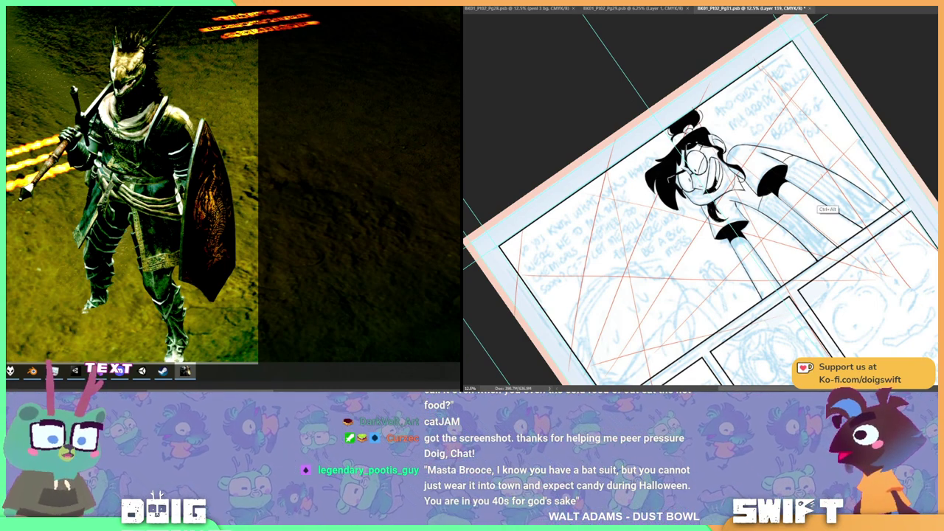
pyautogui.press('r')
pyautogui.moveTo(721, 142); pyautogui.dragTo(759, 121)
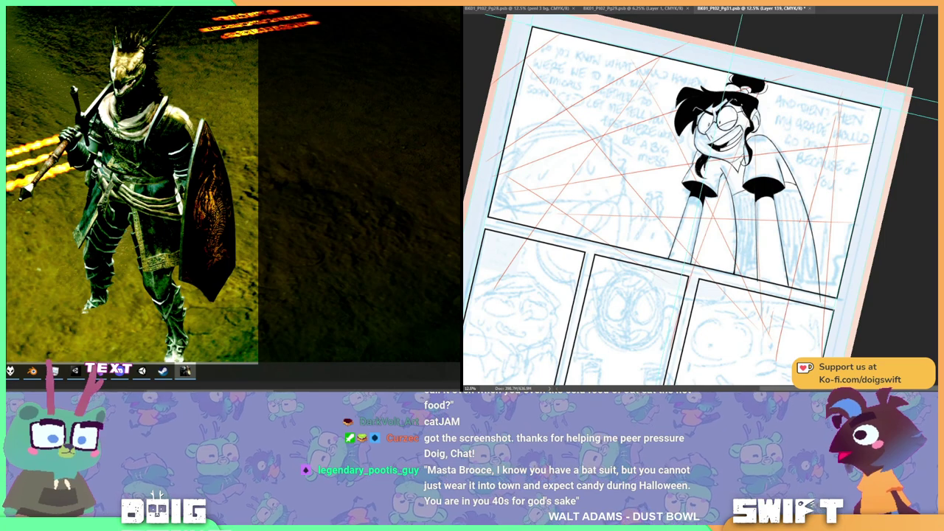
pyautogui.press('r')
pyautogui.moveTo(759, 122)
pyautogui.mouseDown()
pyautogui.moveTo(745, 124)
pyautogui.moveTo(758, 122)
pyautogui.mouseUp()
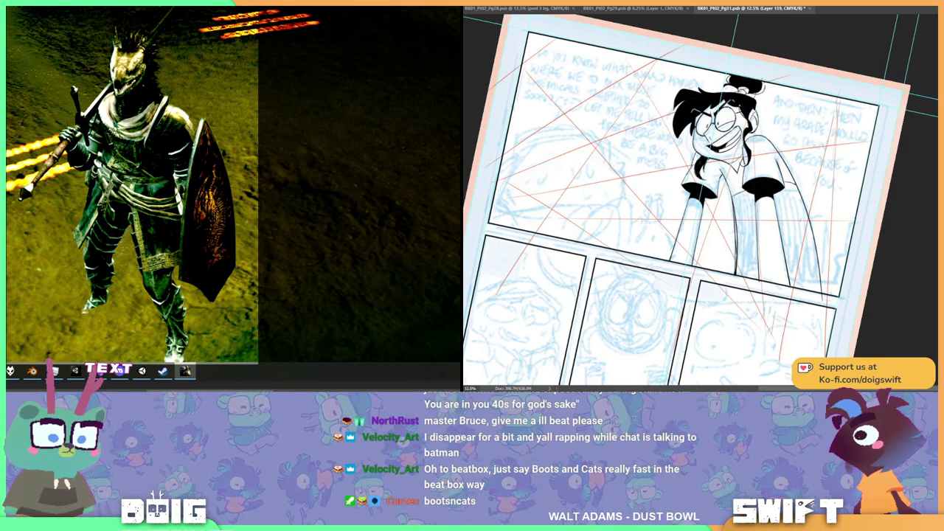
pyautogui.moveTo(736, 252); pyautogui.dragTo(736, 272)
pyautogui.moveTo(736, 233)
pyautogui.mouseDown()
pyautogui.moveTo(736, 246)
pyautogui.moveTo(735, 221)
pyautogui.mouseUp()
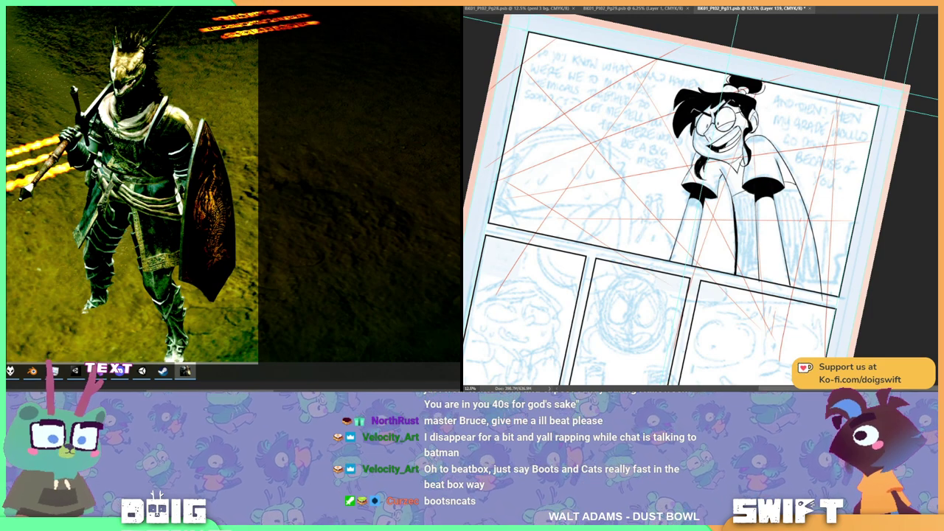
# Hatch the lower part of the torso between the two arms with dense vertical black strokes, starting at the panel border
pyautogui.moveTo(738, 260)
pyautogui.mouseDown()
pyautogui.moveTo(738, 277)
pyautogui.moveTo(748, 278)
pyautogui.mouseUp()
pyautogui.moveTo(751, 261); pyautogui.dragTo(753, 279)
pyautogui.moveTo(754, 263); pyautogui.dragTo(756, 280)
pyautogui.moveTo(756, 264); pyautogui.dragTo(758, 281)
pyautogui.moveTo(759, 263)
pyautogui.mouseDown()
pyautogui.moveTo(760, 281)
pyautogui.moveTo(758, 269)
pyautogui.mouseUp()
pyautogui.moveTo(756, 245); pyautogui.dragTo(755, 271)
pyautogui.moveTo(754, 249); pyautogui.dragTo(753, 266)
pyautogui.moveTo(751, 244); pyautogui.dragTo(749, 265)
pyautogui.moveTo(748, 246); pyautogui.dragTo(747, 263)
pyautogui.moveTo(745, 245); pyautogui.dragTo(744, 268)
pyautogui.moveTo(743, 245); pyautogui.dragTo(741, 264)
pyautogui.moveTo(740, 247); pyautogui.dragTo(739, 272)
pyautogui.moveTo(737, 252); pyautogui.dragTo(738, 264)
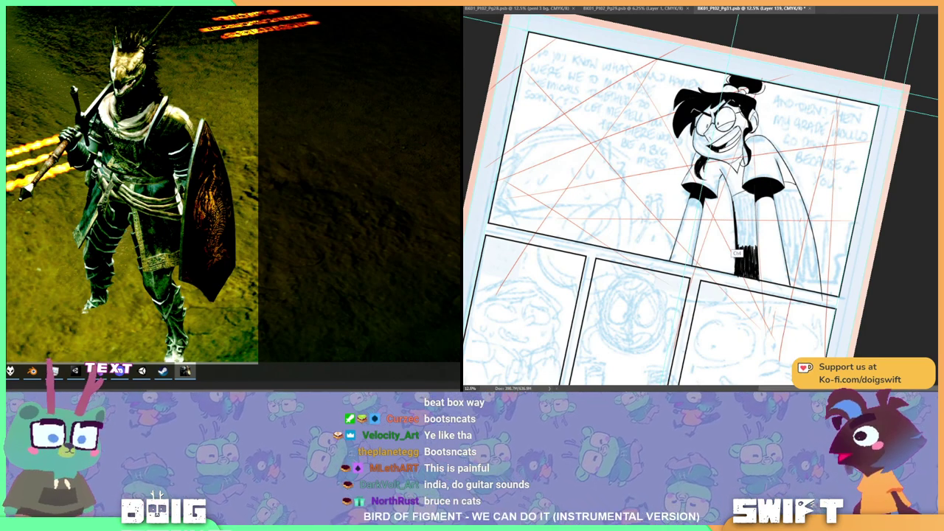
pyautogui.moveTo(739, 234); pyautogui.dragTo(740, 248)
pyautogui.moveTo(741, 231); pyautogui.dragTo(741, 247)
pyautogui.moveTo(743, 233); pyautogui.dragTo(745, 249)
pyautogui.moveTo(745, 233); pyautogui.dragTo(746, 246)
pyautogui.moveTo(746, 235); pyautogui.dragTo(747, 251)
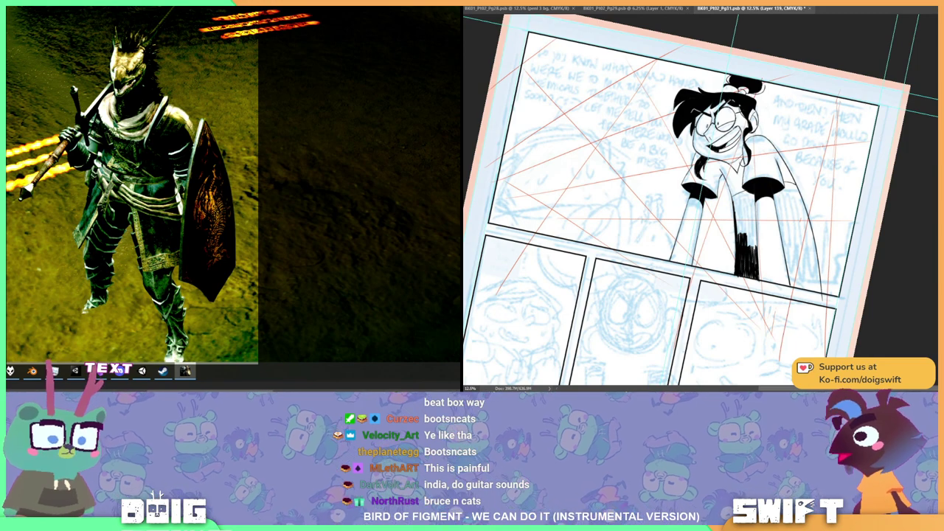
pyautogui.moveTo(749, 235); pyautogui.dragTo(755, 251)
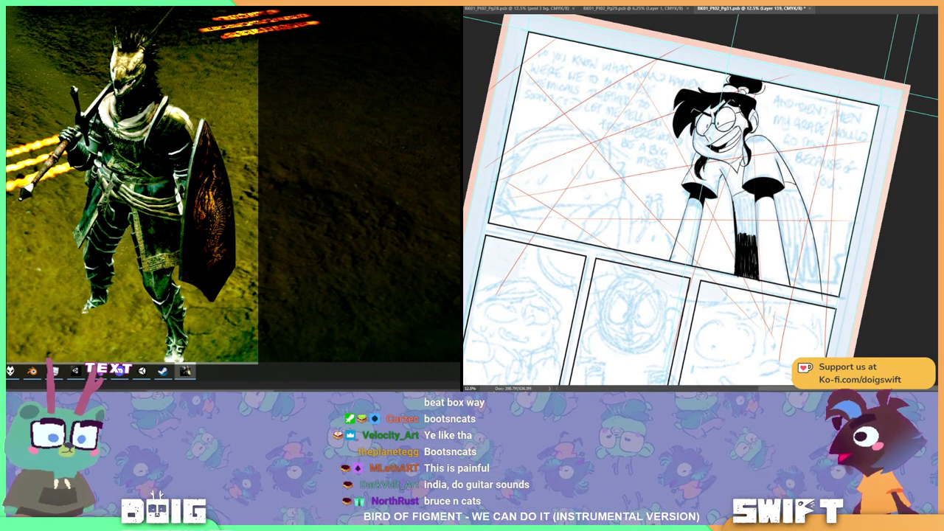
# Extend the dense vertical hatching up the torso between the arms until it meets the near sleeve
pyautogui.moveTo(739, 219); pyautogui.dragTo(737, 234)
pyautogui.moveTo(738, 220); pyautogui.dragTo(741, 241)
pyautogui.moveTo(741, 221); pyautogui.dragTo(742, 239)
pyautogui.moveTo(744, 220); pyautogui.dragTo(747, 235)
pyautogui.moveTo(748, 221); pyautogui.dragTo(749, 236)
pyautogui.moveTo(750, 226); pyautogui.dragTo(750, 242)
pyautogui.moveTo(751, 224); pyautogui.dragTo(755, 239)
pyautogui.moveTo(756, 219); pyautogui.dragTo(755, 236)
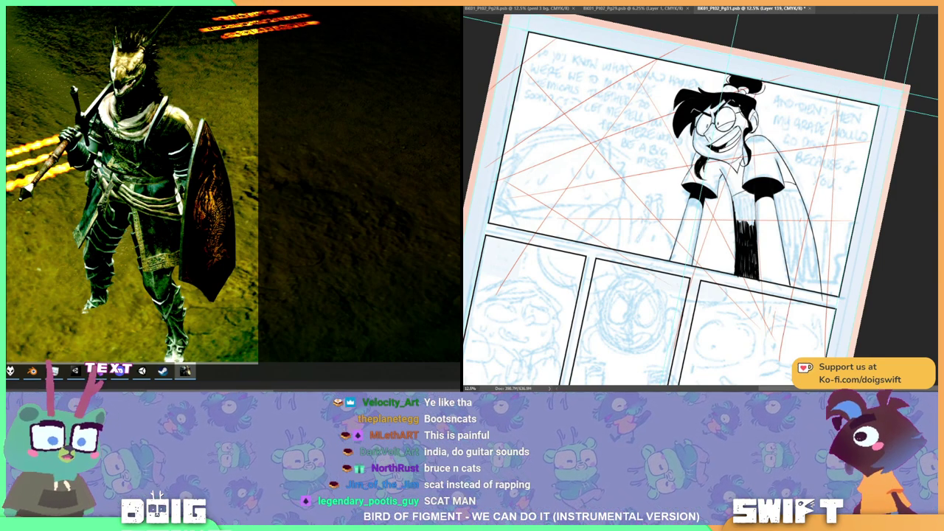
pyautogui.moveTo(749, 214); pyautogui.dragTo(750, 230)
pyautogui.moveTo(751, 212); pyautogui.dragTo(752, 229)
pyautogui.moveTo(753, 211)
pyautogui.mouseDown()
pyautogui.moveTo(754, 227)
pyautogui.moveTo(754, 213)
pyautogui.mouseUp()
pyautogui.moveTo(752, 201); pyautogui.dragTo(751, 224)
pyautogui.moveTo(749, 204); pyautogui.dragTo(748, 227)
pyautogui.moveTo(746, 206); pyautogui.dragTo(746, 223)
pyautogui.moveTo(745, 208); pyautogui.dragTo(744, 227)
pyautogui.moveTo(743, 208); pyautogui.dragTo(741, 230)
pyautogui.moveTo(740, 206); pyautogui.dragTo(738, 224)
pyautogui.moveTo(737, 206); pyautogui.dragTo(735, 220)
pyautogui.moveTo(734, 205)
pyautogui.mouseDown()
pyautogui.moveTo(734, 228)
pyautogui.moveTo(734, 209)
pyautogui.mouseUp()
pyautogui.moveTo(736, 198); pyautogui.dragTo(738, 208)
pyautogui.moveTo(739, 196); pyautogui.dragTo(741, 211)
pyautogui.moveTo(742, 195); pyautogui.dragTo(744, 210)
pyautogui.moveTo(744, 195); pyautogui.dragTo(745, 208)
pyautogui.moveTo(747, 195); pyautogui.dragTo(748, 208)
pyautogui.moveTo(750, 194); pyautogui.dragTo(752, 207)
pyautogui.moveTo(753, 193); pyautogui.dragTo(753, 206)
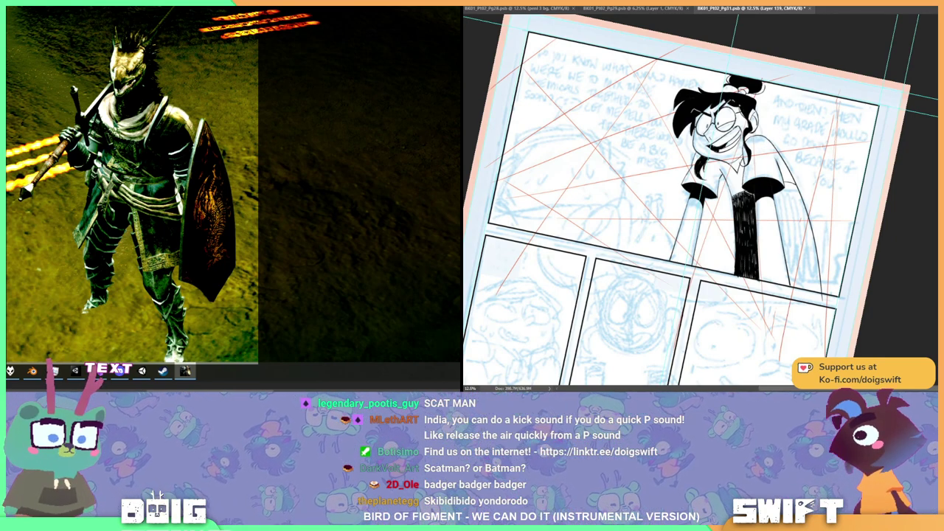
# Hatch two bands of dense vertical strokes across the middle of the torso section behind the near arm
pyautogui.moveTo(700, 221); pyautogui.dragTo(669, 206)
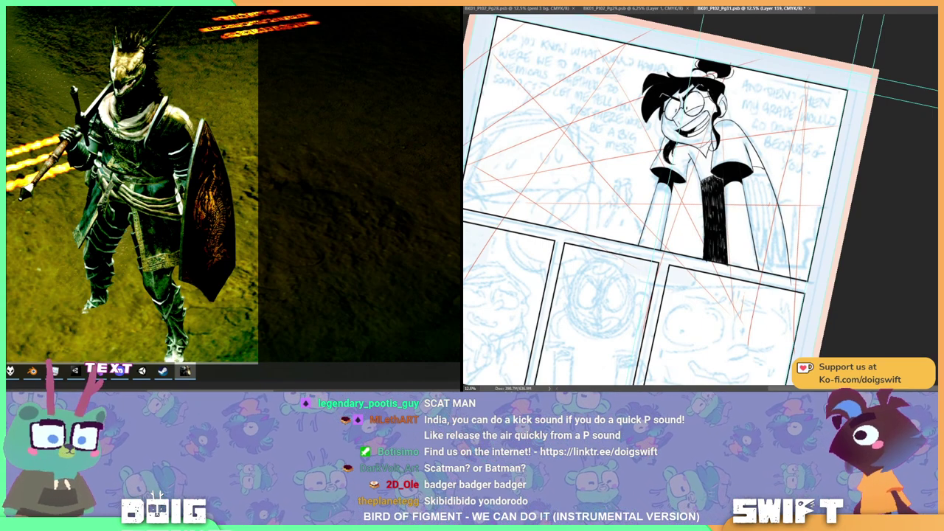
pyautogui.moveTo(754, 215)
pyautogui.mouseDown()
pyautogui.moveTo(753, 241)
pyautogui.moveTo(777, 243)
pyautogui.mouseUp()
pyautogui.moveTo(779, 220); pyautogui.dragTo(780, 243)
pyautogui.moveTo(781, 218); pyautogui.dragTo(783, 242)
pyautogui.moveTo(783, 217); pyautogui.dragTo(784, 234)
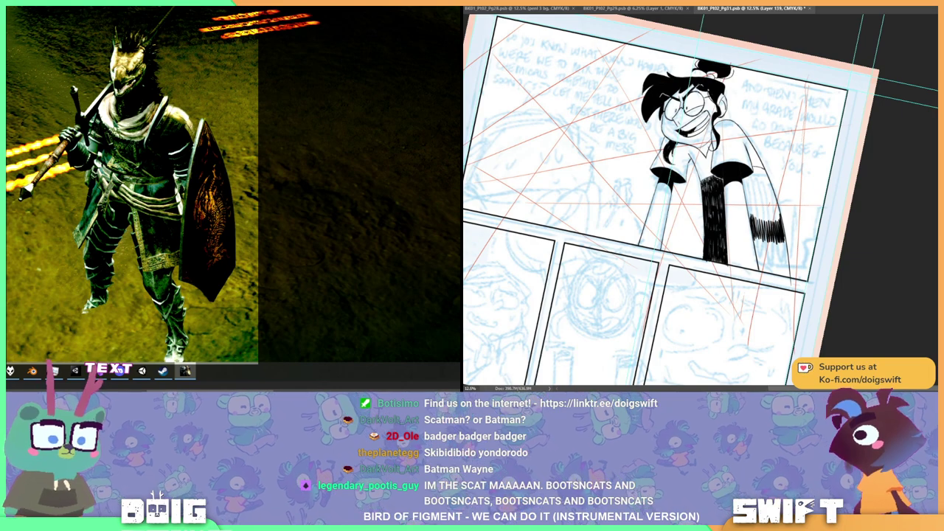
pyautogui.moveTo(748, 220); pyautogui.dragTo(753, 205)
pyautogui.moveTo(756, 220); pyautogui.dragTo(756, 205)
pyautogui.moveTo(758, 223)
pyautogui.mouseDown()
pyautogui.moveTo(759, 207)
pyautogui.moveTo(759, 224)
pyautogui.mouseUp()
pyautogui.moveTo(760, 203); pyautogui.dragTo(762, 225)
pyautogui.moveTo(763, 205); pyautogui.dragTo(764, 222)
pyautogui.moveTo(766, 207); pyautogui.dragTo(766, 223)
pyautogui.moveTo(769, 203); pyautogui.dragTo(771, 223)
pyautogui.moveTo(773, 200); pyautogui.dragTo(775, 223)
pyautogui.moveTo(777, 197); pyautogui.dragTo(779, 217)
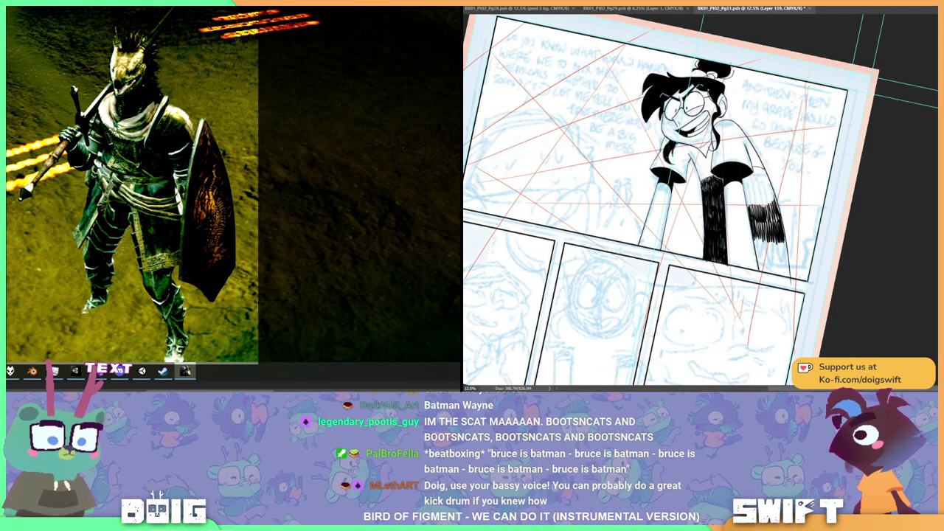
# Add another band of black hatching above the existing ones on the torso section behind the near arm
pyautogui.moveTo(748, 194); pyautogui.dragTo(749, 207)
pyautogui.moveTo(751, 192); pyautogui.dragTo(751, 206)
pyautogui.moveTo(754, 190); pyautogui.dragTo(755, 206)
pyautogui.moveTo(758, 191); pyautogui.dragTo(758, 209)
pyautogui.moveTo(761, 192); pyautogui.dragTo(762, 209)
pyautogui.moveTo(765, 191); pyautogui.dragTo(765, 208)
pyautogui.moveTo(768, 187); pyautogui.dragTo(769, 206)
pyautogui.moveTo(772, 185); pyautogui.dragTo(772, 207)
pyautogui.moveTo(776, 187); pyautogui.dragTo(775, 226)
pyautogui.moveTo(773, 213); pyautogui.dragTo(772, 225)
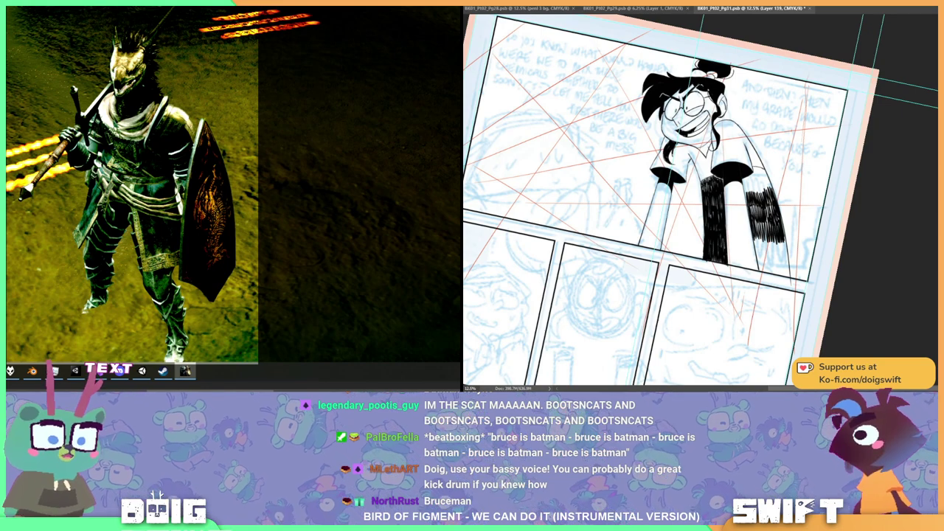
# Carry the hatching behind the near arm up to the sleeve cuff, tapering the strokes towards its edge
pyautogui.moveTo(747, 185); pyautogui.dragTo(745, 199)
pyautogui.moveTo(749, 180); pyautogui.dragTo(748, 193)
pyautogui.moveTo(753, 178); pyautogui.dragTo(753, 199)
pyautogui.moveTo(758, 180); pyautogui.dragTo(755, 202)
pyautogui.moveTo(761, 186); pyautogui.dragTo(757, 197)
pyautogui.moveTo(762, 183); pyautogui.dragTo(758, 199)
pyautogui.moveTo(764, 178); pyautogui.dragTo(760, 196)
pyautogui.moveTo(767, 177); pyautogui.dragTo(764, 193)
pyautogui.moveTo(771, 177); pyautogui.dragTo(767, 191)
pyautogui.moveTo(773, 174); pyautogui.dragTo(771, 198)
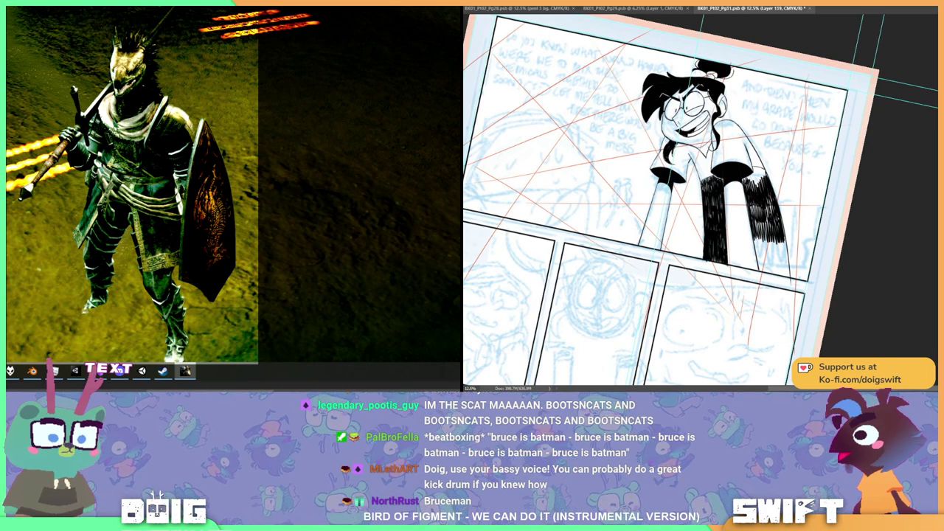
pyautogui.moveTo(758, 175); pyautogui.dragTo(755, 188)
pyautogui.moveTo(761, 174); pyautogui.dragTo(757, 184)
pyautogui.moveTo(763, 171); pyautogui.dragTo(759, 183)
pyautogui.moveTo(766, 170)
pyautogui.mouseDown()
pyautogui.moveTo(761, 181)
pyautogui.moveTo(753, 177)
pyautogui.mouseUp()
pyautogui.moveTo(760, 167); pyautogui.dragTo(755, 176)
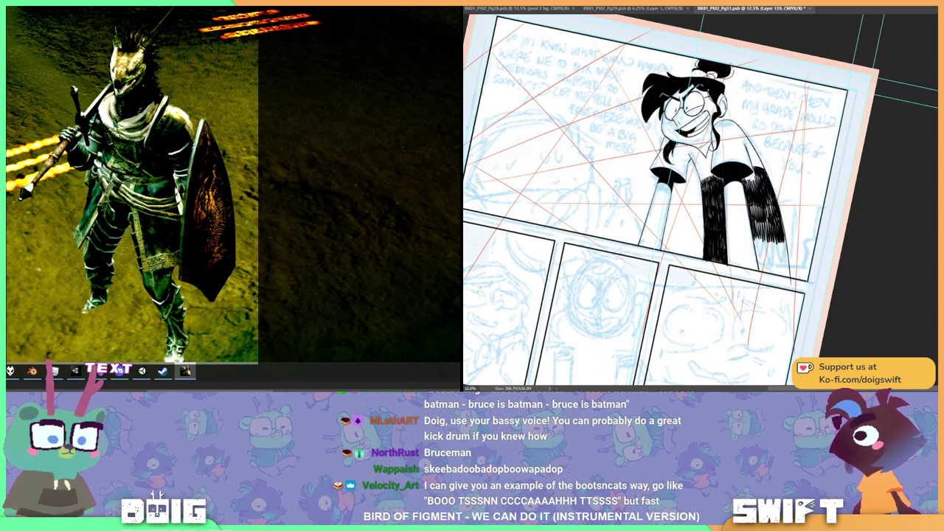
pyautogui.moveTo(749, 177)
pyautogui.mouseDown()
pyautogui.moveTo(745, 188)
pyautogui.moveTo(752, 184)
pyautogui.mouseUp()
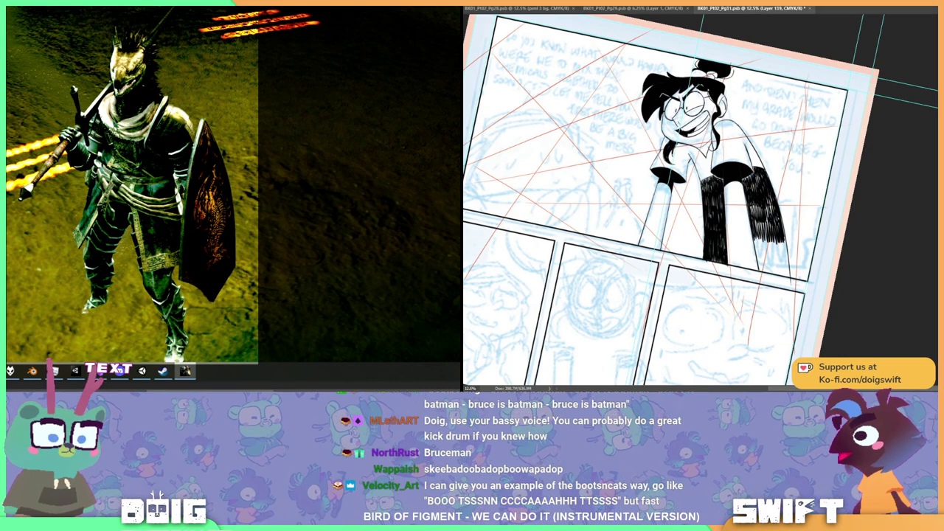
# Hatch the lower torso section behind the near arm with a band of long vertical strokes
pyautogui.moveTo(757, 236)
pyautogui.mouseDown()
pyautogui.moveTo(755, 263)
pyautogui.moveTo(762, 259)
pyautogui.mouseUp()
pyautogui.moveTo(767, 235); pyautogui.dragTo(767, 261)
pyautogui.moveTo(770, 242); pyautogui.dragTo(770, 262)
pyautogui.moveTo(773, 236); pyautogui.dragTo(773, 263)
pyautogui.moveTo(777, 234); pyautogui.dragTo(776, 263)
pyautogui.moveTo(781, 242); pyautogui.dragTo(780, 264)
pyautogui.moveTo(784, 242); pyautogui.dragTo(783, 267)
pyautogui.moveTo(787, 241); pyautogui.dragTo(786, 268)
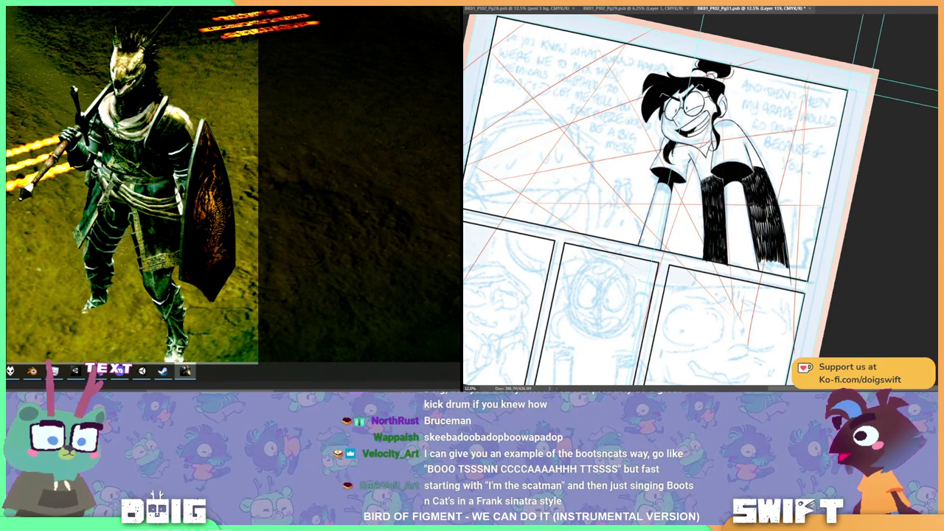
pyautogui.moveTo(787, 233)
pyautogui.mouseDown()
pyautogui.moveTo(783, 257)
pyautogui.moveTo(761, 272)
pyautogui.mouseUp()
pyautogui.moveTo(760, 260); pyautogui.dragTo(764, 274)
pyautogui.moveTo(764, 257); pyautogui.dragTo(761, 270)
pyautogui.hotkey('ctrl', 'z')
pyautogui.hotkey('ctrl', 'z')
pyautogui.hotkey('ctrl', 'z')
# Finish the hatching behind the near arm with short strokes reaching the first panel's lower border
pyautogui.moveTo(760, 259); pyautogui.dragTo(763, 272)
pyautogui.moveTo(761, 257); pyautogui.dragTo(763, 273)
pyautogui.moveTo(767, 258); pyautogui.dragTo(765, 274)
pyautogui.moveTo(771, 260); pyautogui.dragTo(767, 275)
pyautogui.moveTo(775, 261); pyautogui.dragTo(774, 276)
pyautogui.moveTo(780, 261); pyautogui.dragTo(778, 274)
pyautogui.moveTo(783, 261); pyautogui.dragTo(781, 279)
pyautogui.moveTo(786, 262); pyautogui.dragTo(783, 277)
pyautogui.moveTo(789, 267)
pyautogui.mouseDown()
pyautogui.moveTo(785, 279)
pyautogui.moveTo(776, 267)
pyautogui.mouseUp()
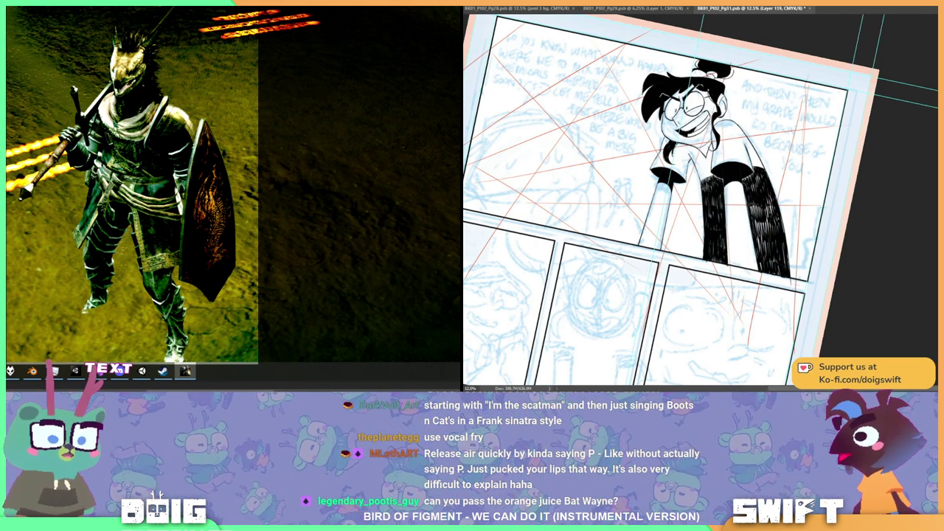
# Darken the remaining light gaps in the hatched torso section behind the near arm with short strokes
pyautogui.moveTo(757, 219); pyautogui.dragTo(754, 230)
pyautogui.moveTo(760, 236)
pyautogui.mouseDown()
pyautogui.moveTo(756, 250)
pyautogui.moveTo(755, 236)
pyautogui.mouseUp()
pyautogui.moveTo(762, 230)
pyautogui.mouseDown()
pyautogui.moveTo(760, 243)
pyautogui.moveTo(758, 232)
pyautogui.mouseUp()
pyautogui.moveTo(767, 240)
pyautogui.mouseDown()
pyautogui.moveTo(764, 254)
pyautogui.moveTo(765, 232)
pyautogui.mouseUp()
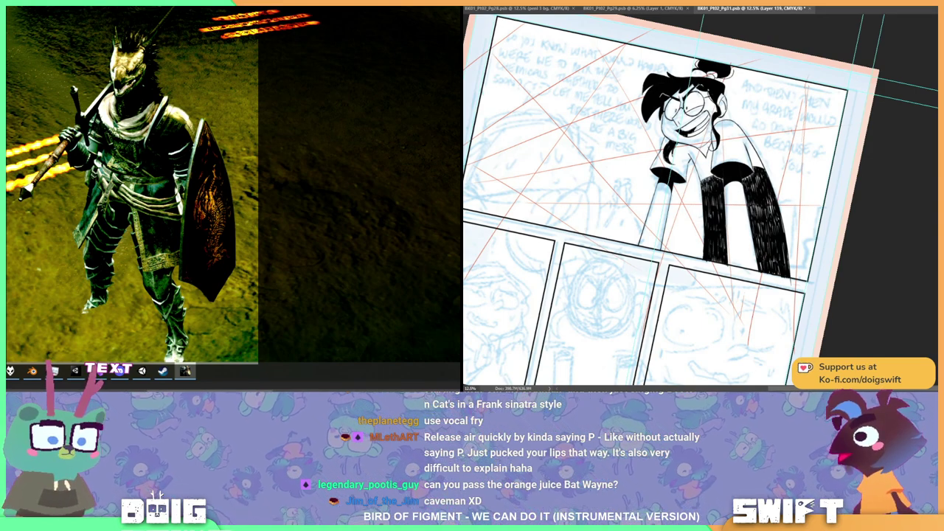
pyautogui.moveTo(772, 200); pyautogui.dragTo(769, 214)
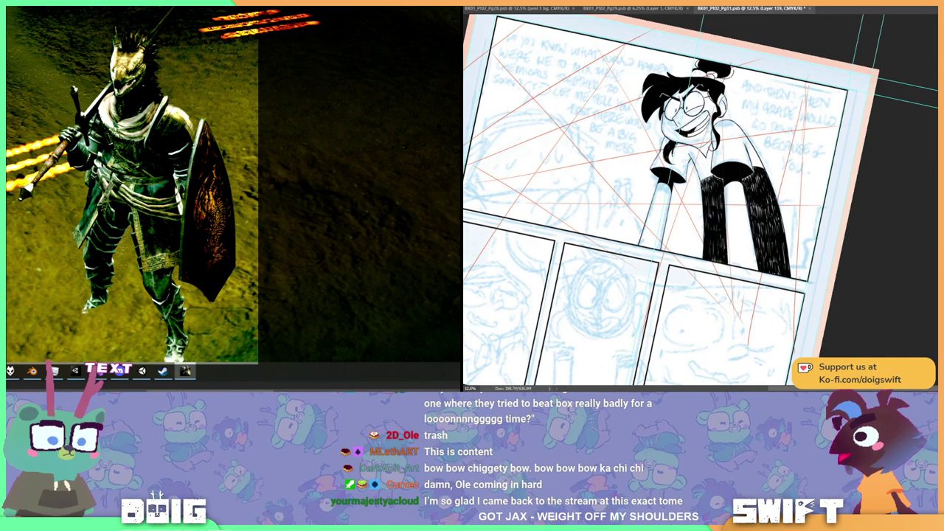
# Replay the part of the "How To Beatbox Basics in 1 Minute" video around the one-minute mark and pause it
pyautogui.moveTo(701, 200); pyautogui.dragTo(745, 198)
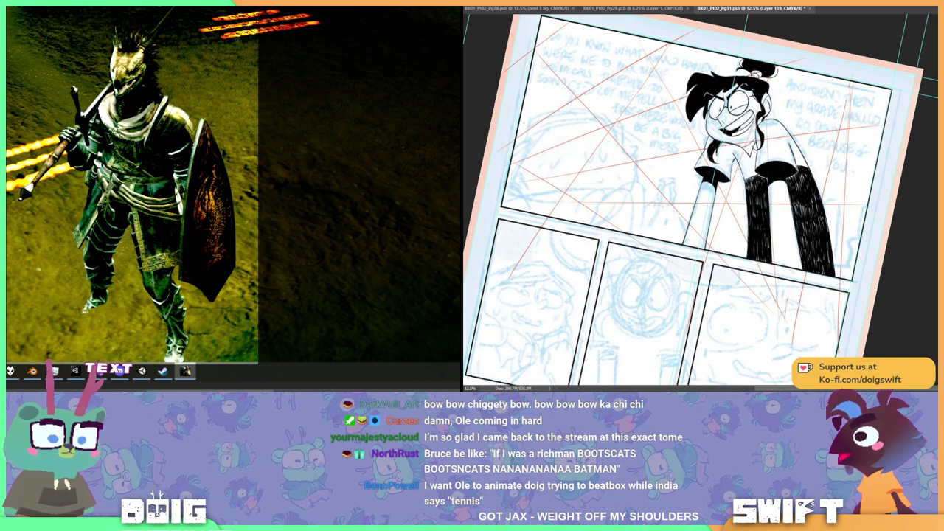
pyautogui.hotkey('alt', 'Tab')
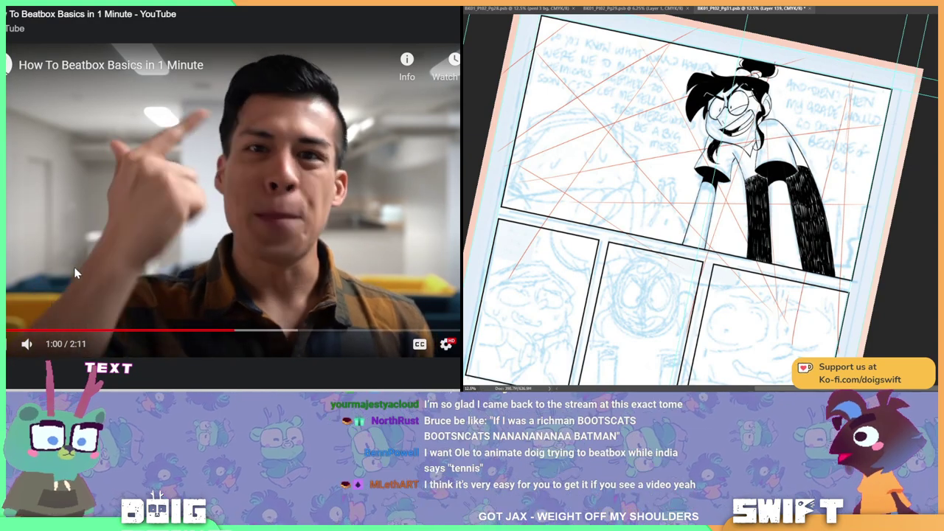
pyautogui.scroll(2, 701, 199)
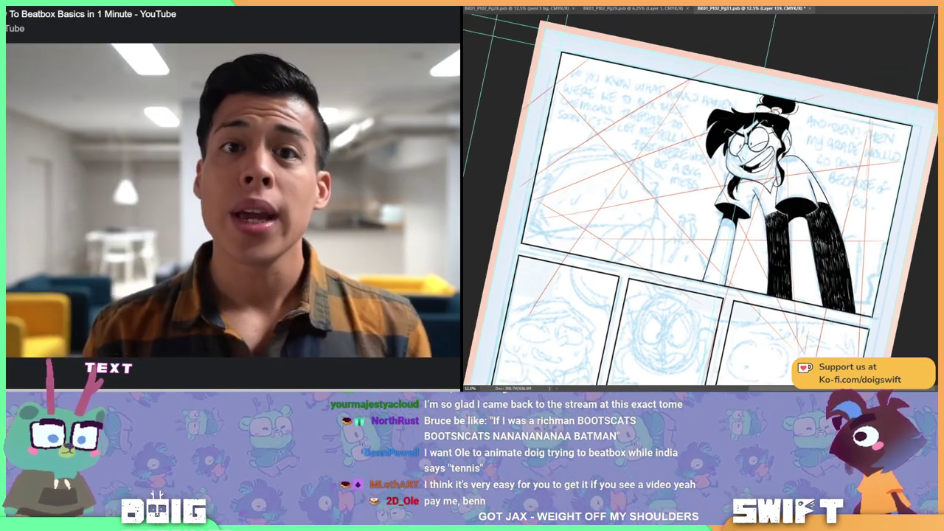
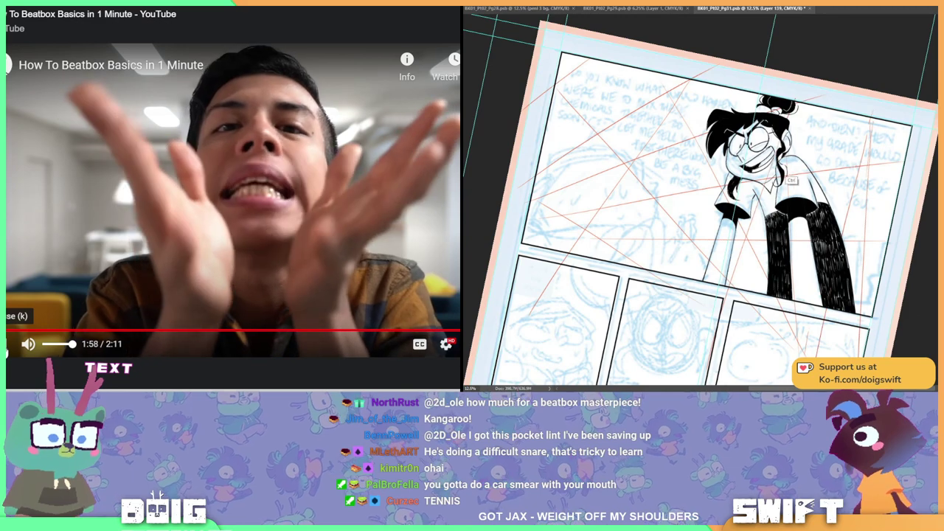
pyautogui.click(300, 329)
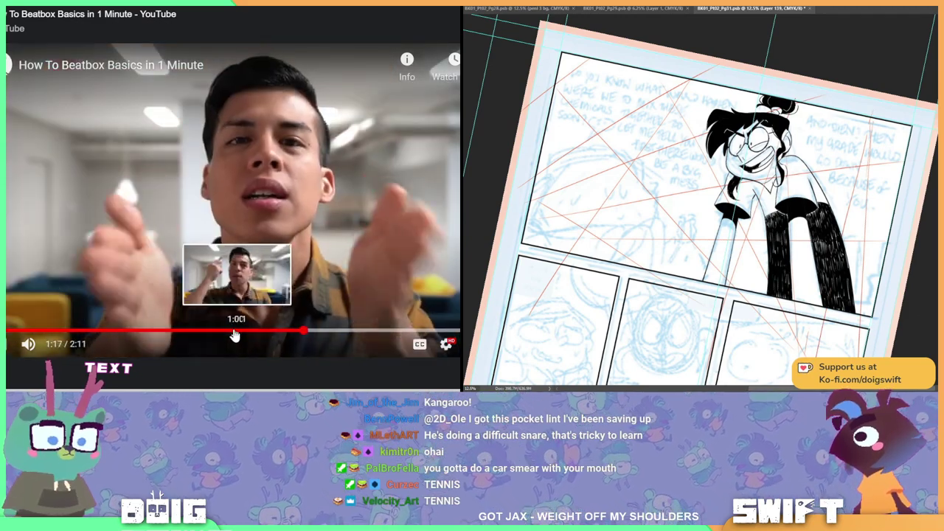
pyautogui.click(234, 331)
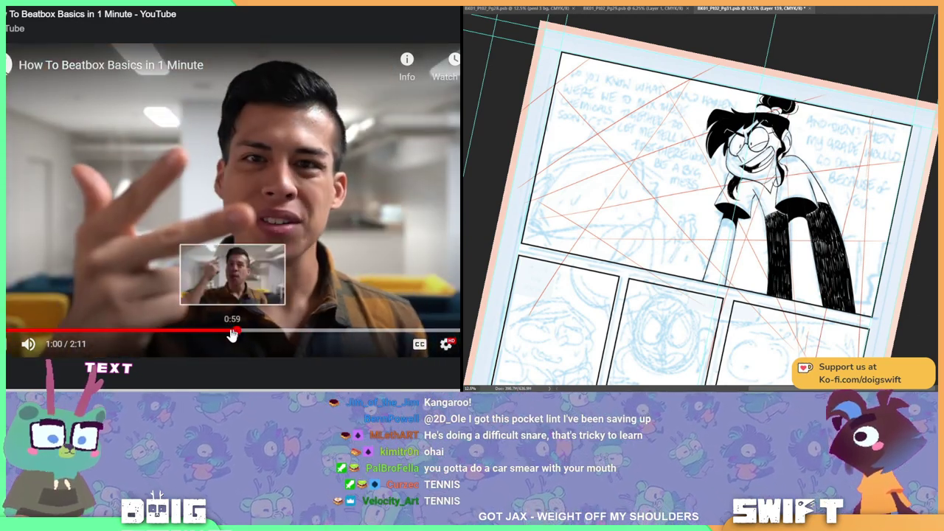
pyautogui.click(207, 332)
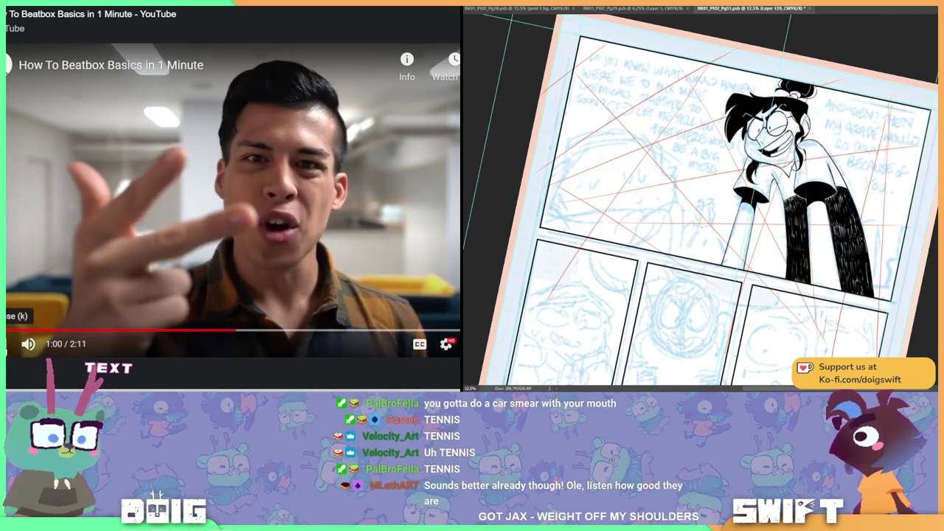
pyautogui.press('k')
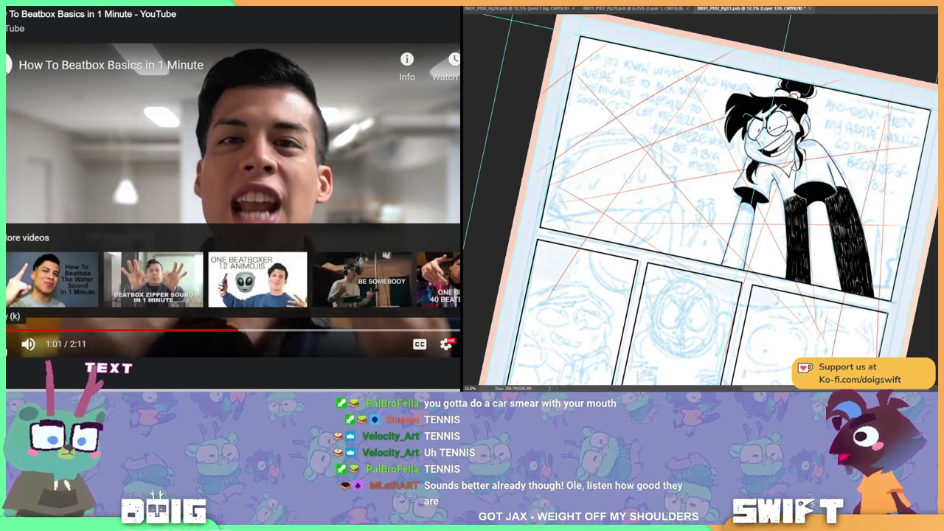
pyautogui.moveTo(700, 207); pyautogui.dragTo(699, 195)
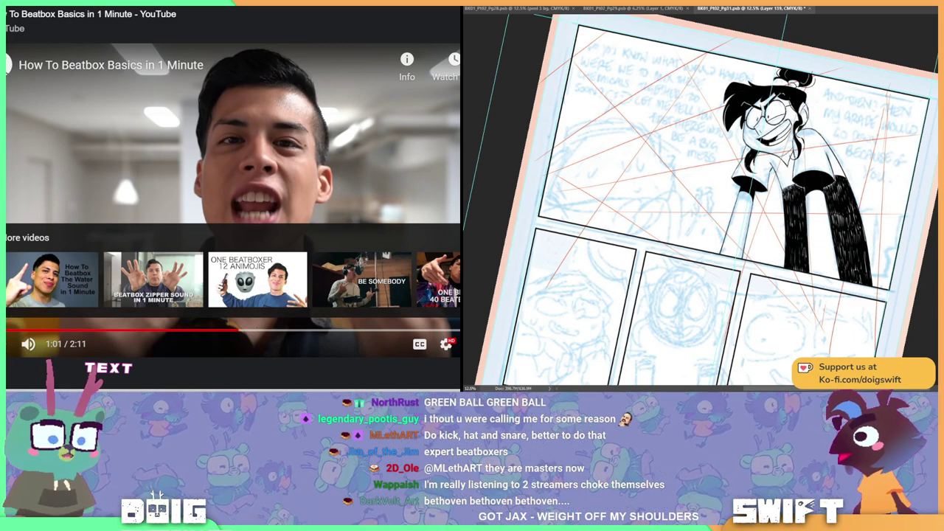
pyautogui.hotkey('alt', 'Tab')
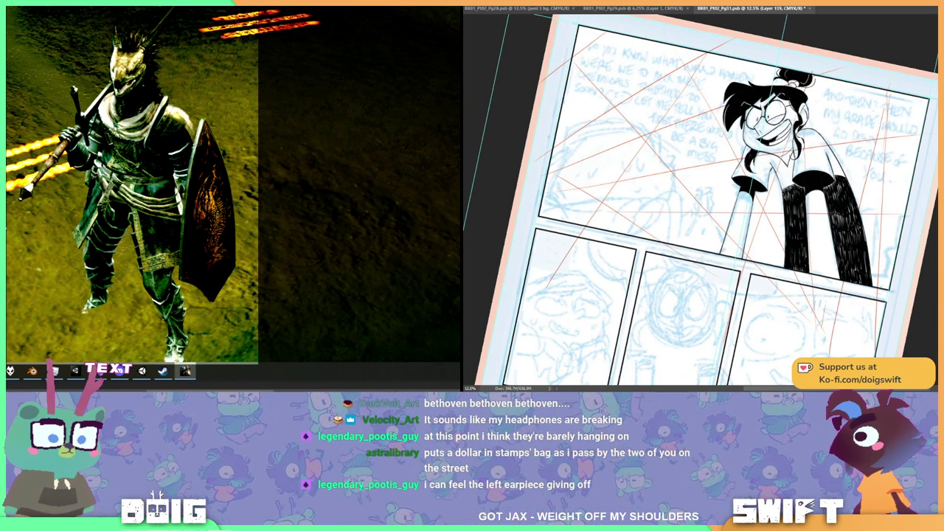
# Save the comic page with the inked first-panel character, and switch the other screen to the StreamBuddy.cs code
pyautogui.moveTo(700, 199); pyautogui.dragTo(719, 116)
pyautogui.press('r')
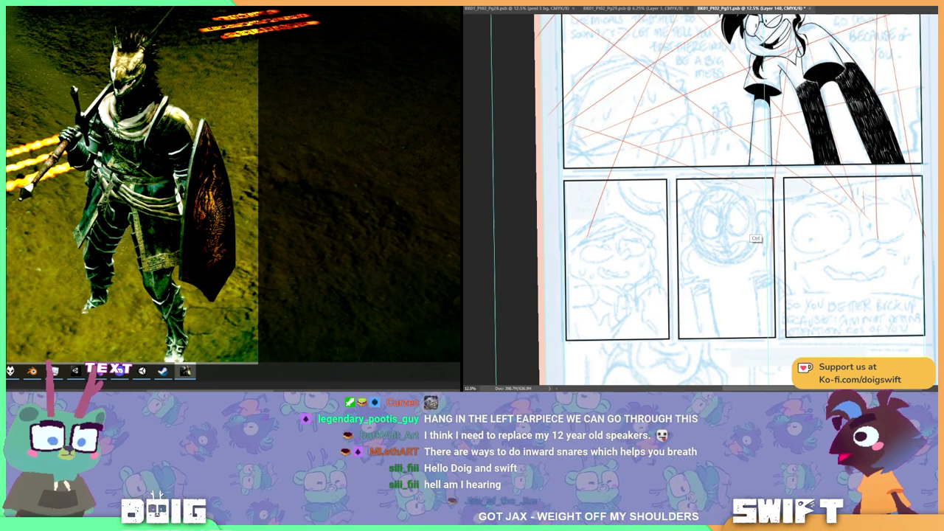
pyautogui.hotkey('ctrl', 's')
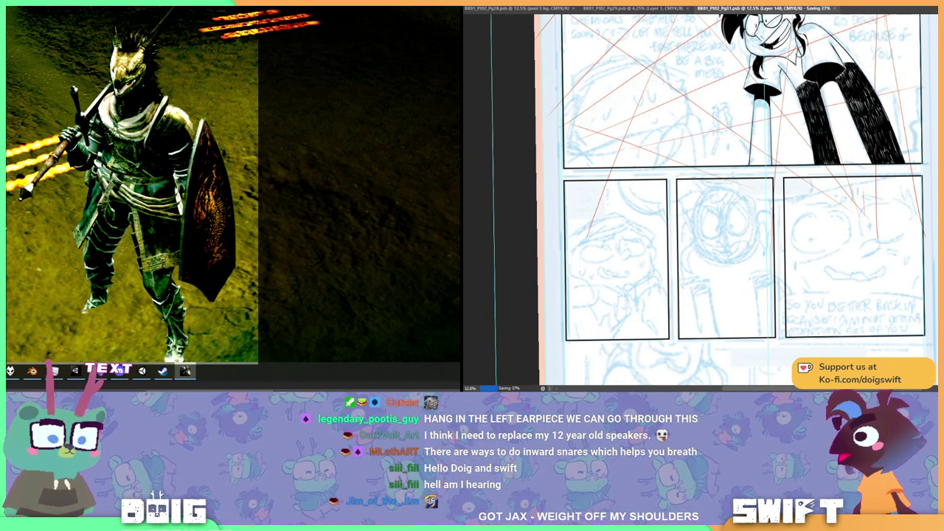
pyautogui.moveTo(700, 199); pyautogui.dragTo(815, 160)
pyautogui.hotkey('alt', 'Tab')
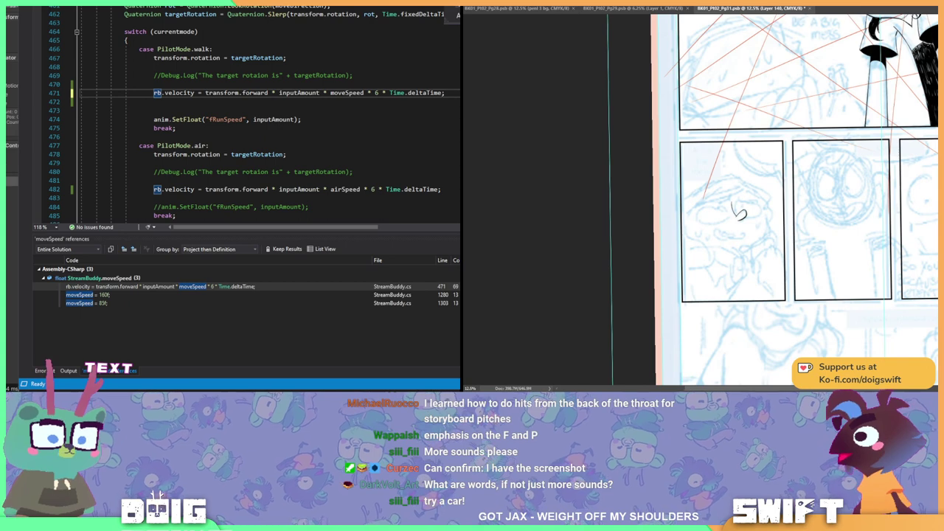
# Ink the curved mouth outline on the face in the second row's first panel, undoing the rejected strokes
pyautogui.hotkey('ctrl', 'z')
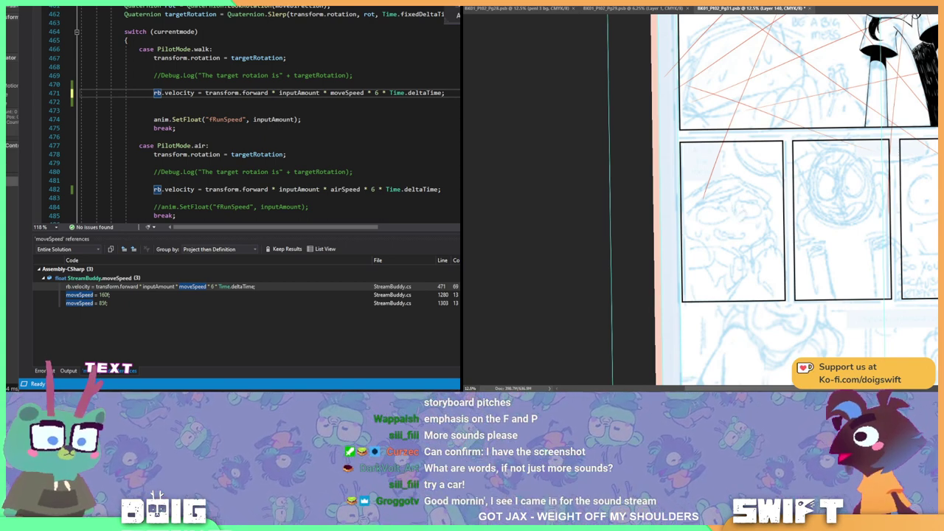
pyautogui.press('r')
pyautogui.moveTo(713, 232); pyautogui.dragTo(768, 199)
pyautogui.moveTo(933, 193); pyautogui.dragTo(931, 251)
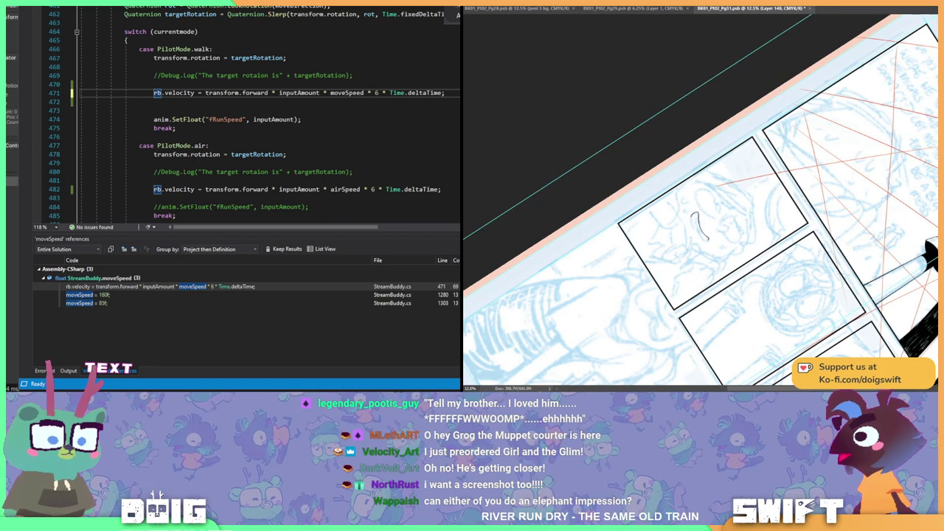
pyautogui.moveTo(699, 238)
pyautogui.mouseDown()
pyautogui.moveTo(689, 243)
pyautogui.moveTo(693, 232)
pyautogui.mouseUp()
pyautogui.hotkey('ctrl', 'z')
pyautogui.hotkey('ctrl', 'z')
pyautogui.hotkey('ctrl', 'z')
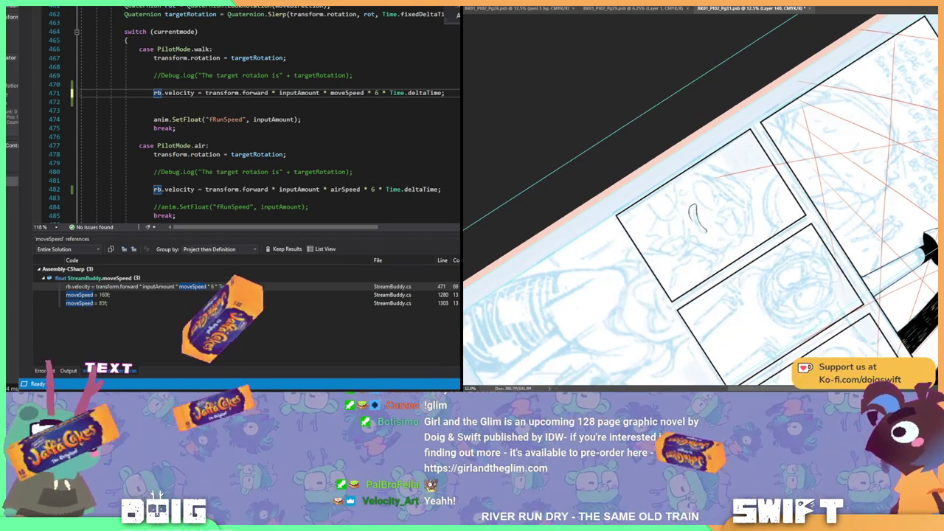
pyautogui.press('r')
pyautogui.moveTo(834, 152)
pyautogui.mouseDown()
pyautogui.moveTo(727, 127)
pyautogui.moveTo(703, 147)
pyautogui.moveTo(656, 133)
pyautogui.mouseUp()
pyautogui.moveTo(751, 253); pyautogui.dragTo(770, 237)
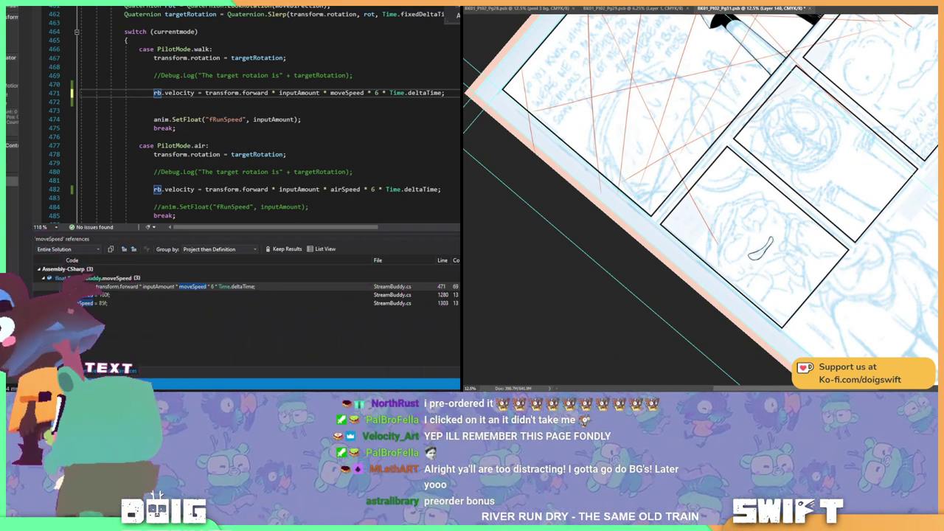
# Complete the open mouth in the second row's first panel with a solid black interior, and save the page
pyautogui.press('r')
pyautogui.moveTo(584, 136); pyautogui.dragTo(685, 50)
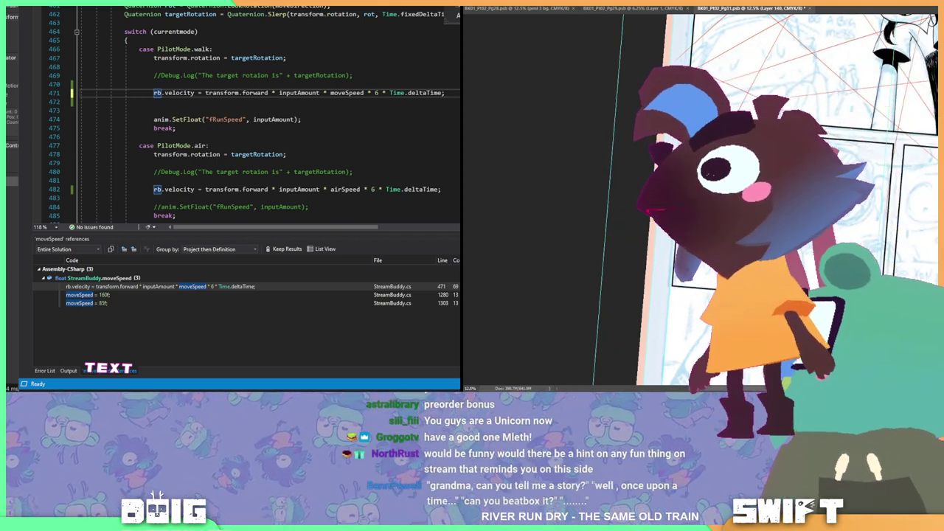
pyautogui.moveTo(696, 189); pyautogui.dragTo(698, 218)
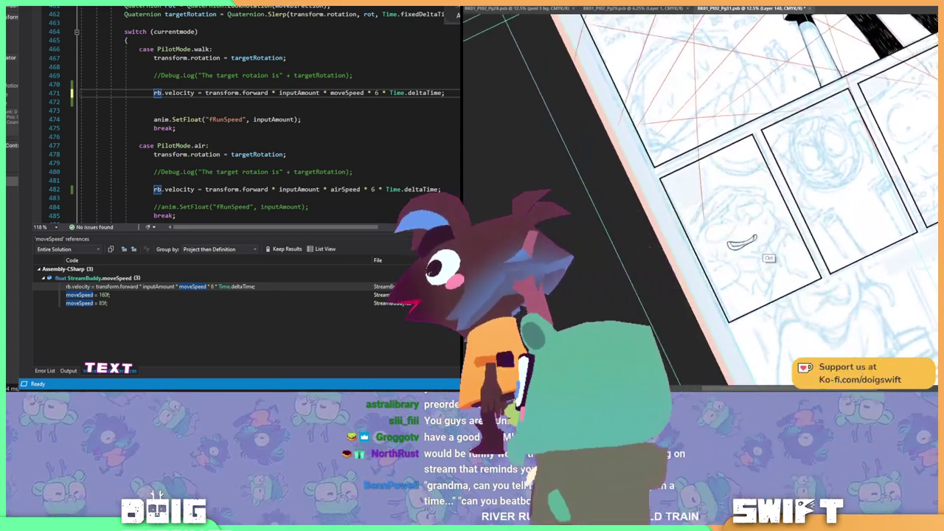
pyautogui.hotkey('ctrl', 's')
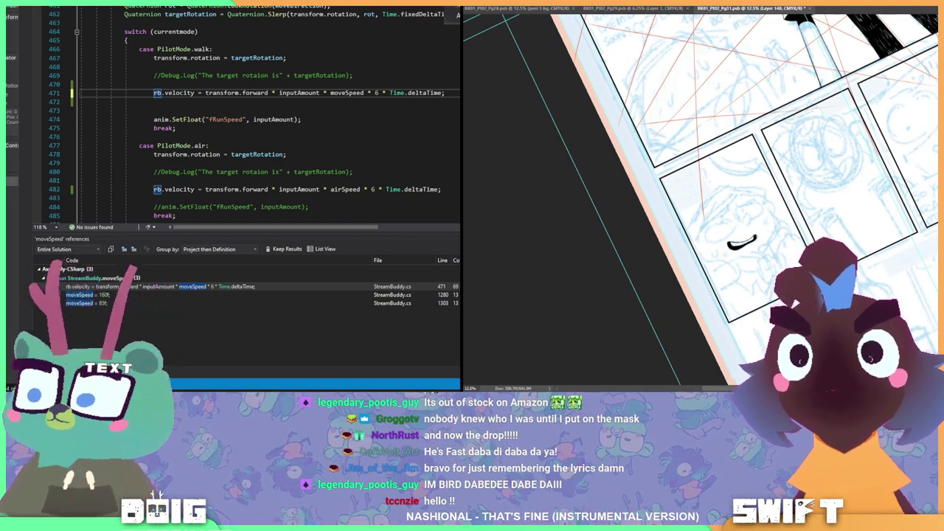
# Ink small sweat drops on both sides of the mouth and the nose above it in the second row's first panel
pyautogui.press('r')
pyautogui.moveTo(769, 125); pyautogui.dragTo(788, 129)
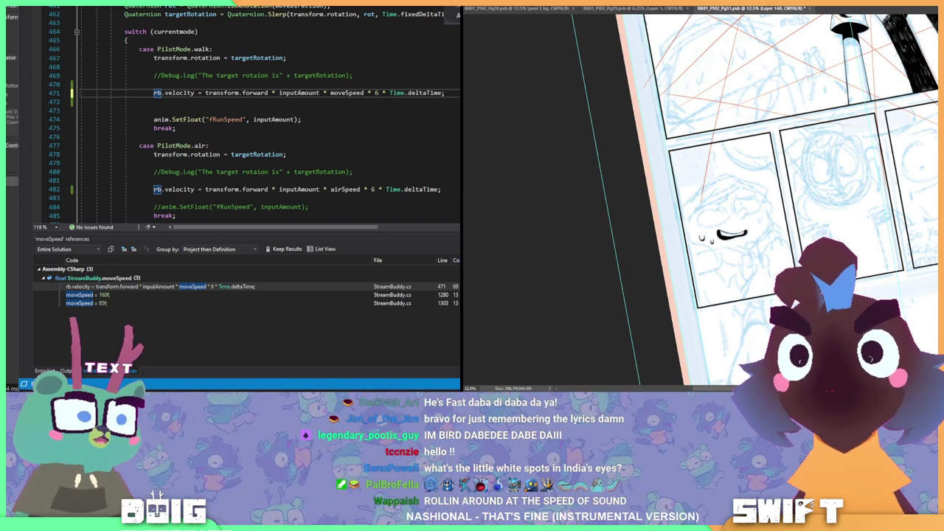
pyautogui.moveTo(738, 199); pyautogui.dragTo(727, 198)
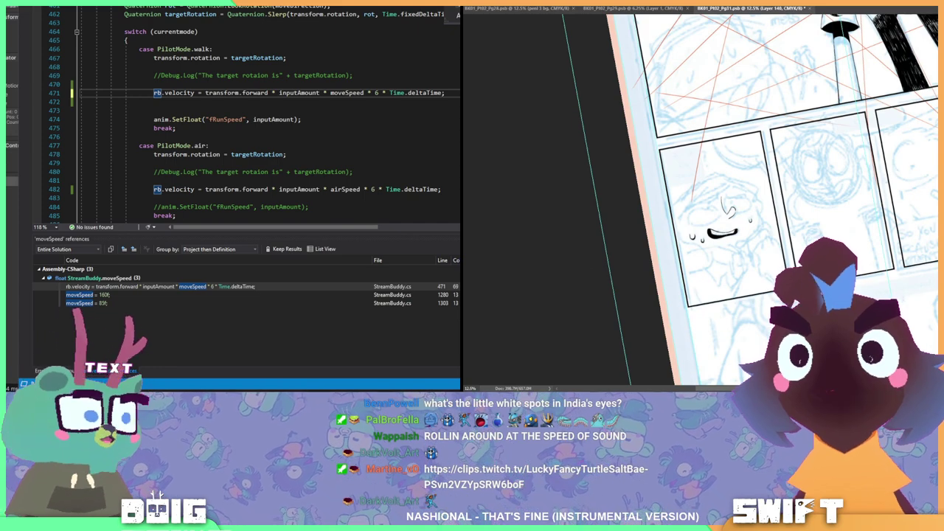
pyautogui.moveTo(700, 199); pyautogui.dragTo(725, 197)
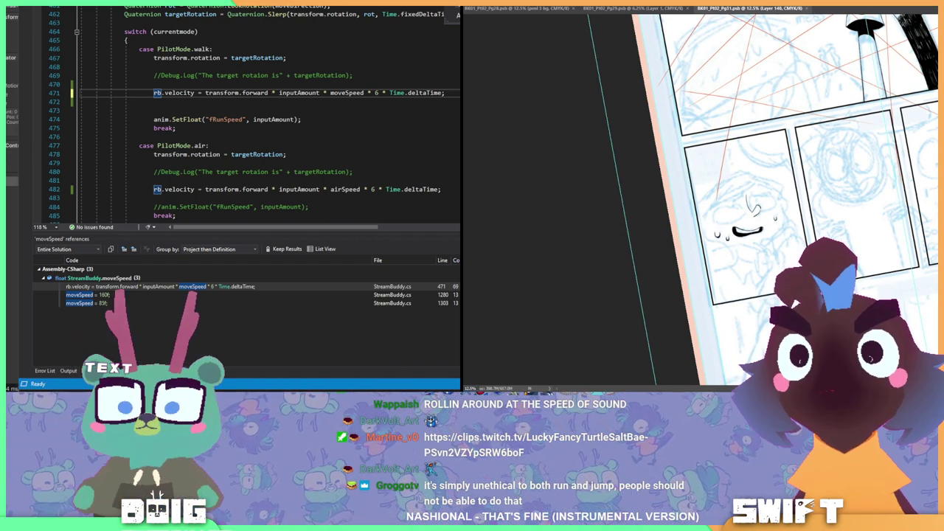
# Close the comic page BK01_Pt02_Pg31.psb and reopen it from the recent files
pyautogui.hotkey('ctrl', 'w')
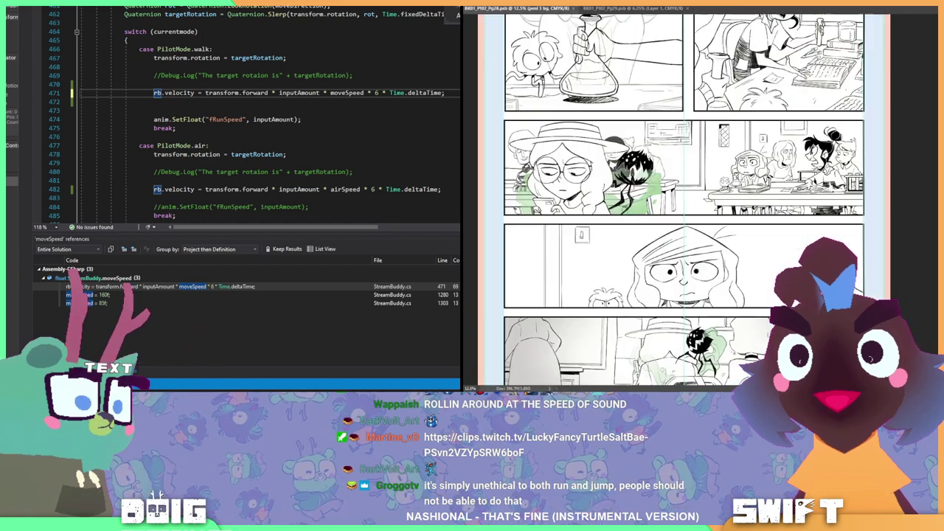
pyautogui.hotkey('alt', 'f')
pyautogui.moveTo(501, 30)
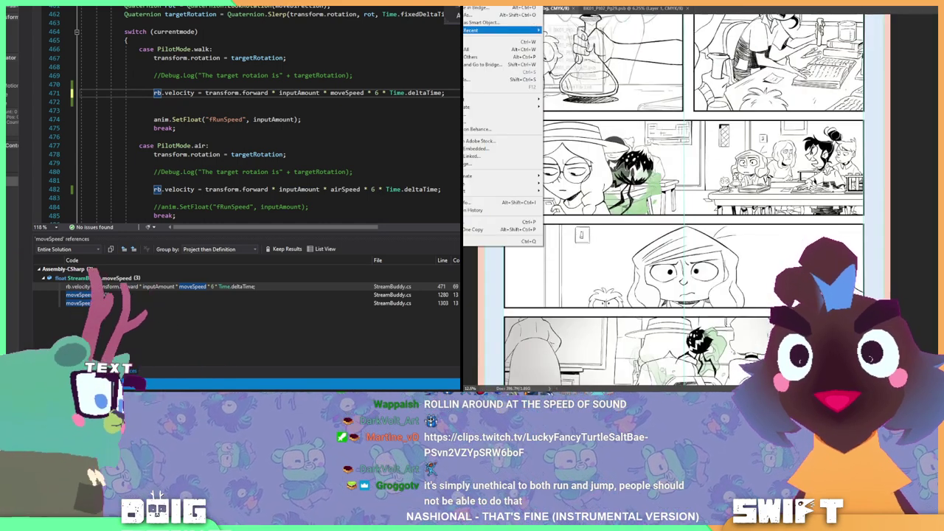
pyautogui.press('Return')
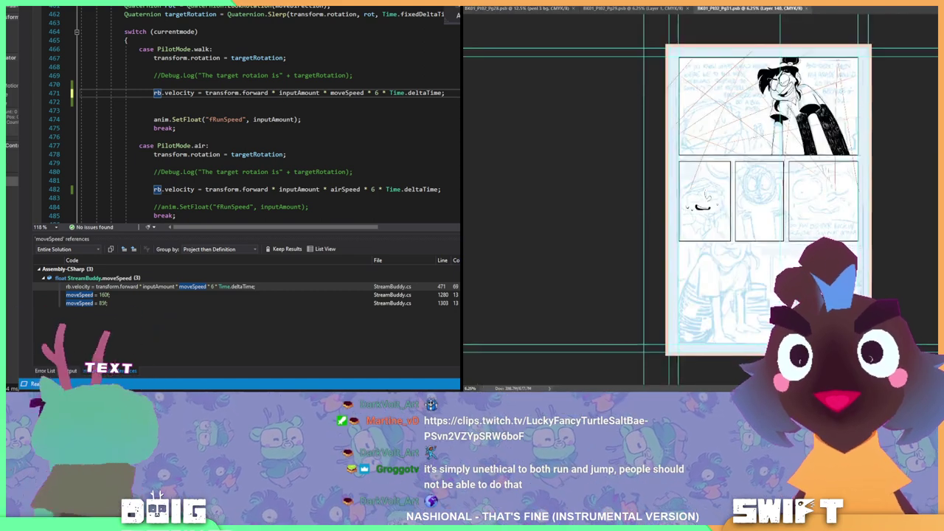
# Ink the side contour of the face, the slanted hair strokes and the clasped hands in the second row's first panel
pyautogui.hotkey('ctrl', '+')
pyautogui.hotkey('ctrl', '+')
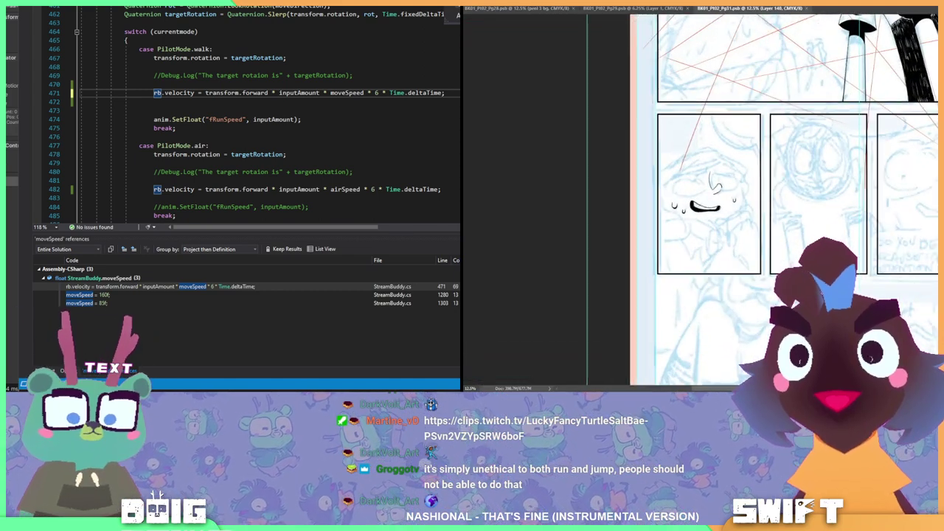
pyautogui.hscroll(-1, 737, 199)
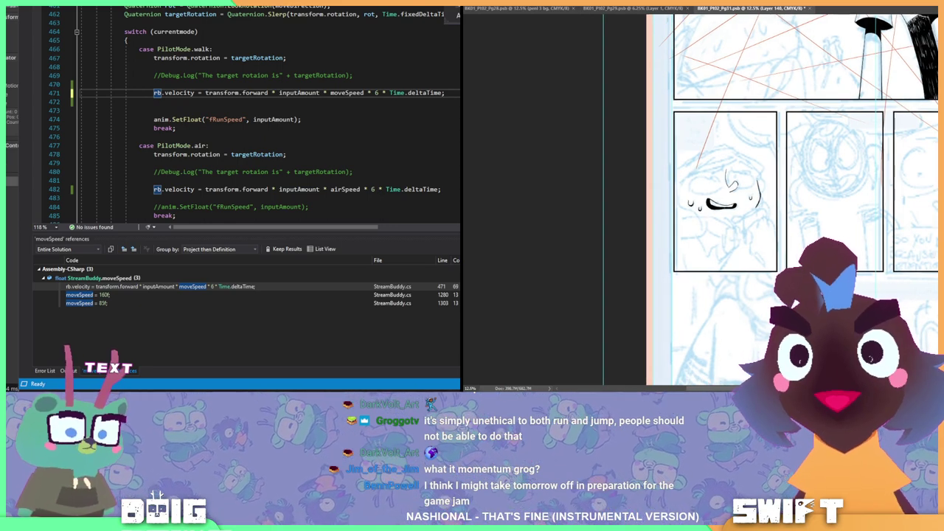
pyautogui.press('r')
pyautogui.moveTo(826, 200); pyautogui.dragTo(818, 171)
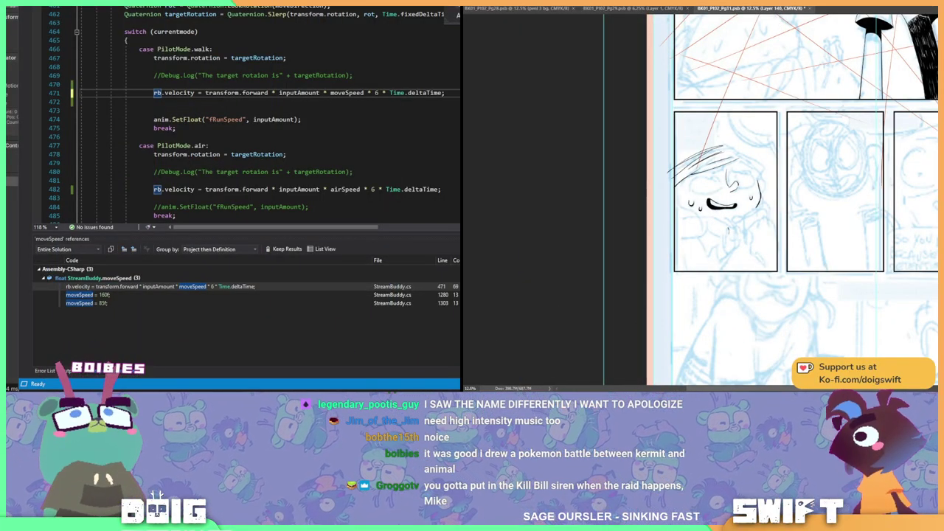
pyautogui.moveTo(727, 231); pyautogui.dragTo(737, 228)
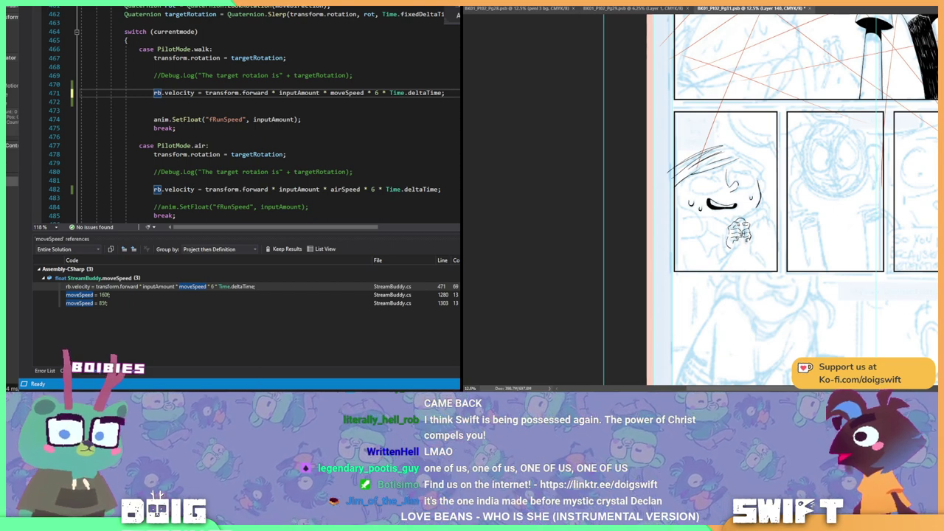
# Switch to Unity, select the microphone-driven character in the scene, and set its microphone control range minimum to 0
pyautogui.hotkey('alt', 'Tab')
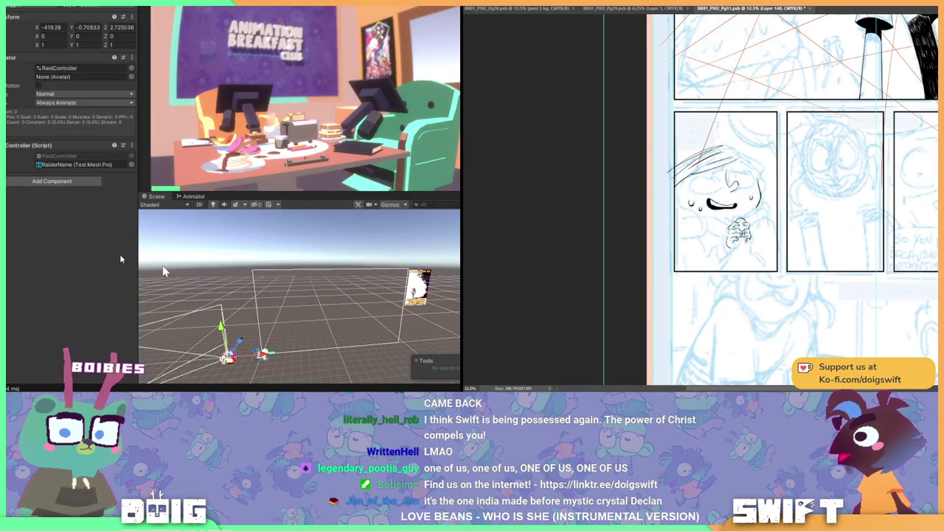
pyautogui.click(262, 354)
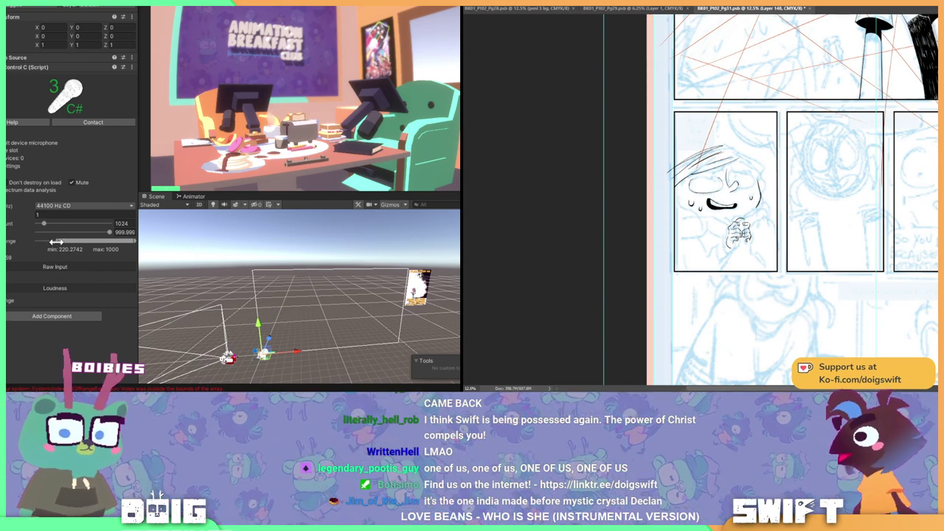
pyautogui.moveTo(55, 241); pyautogui.dragTo(24, 256)
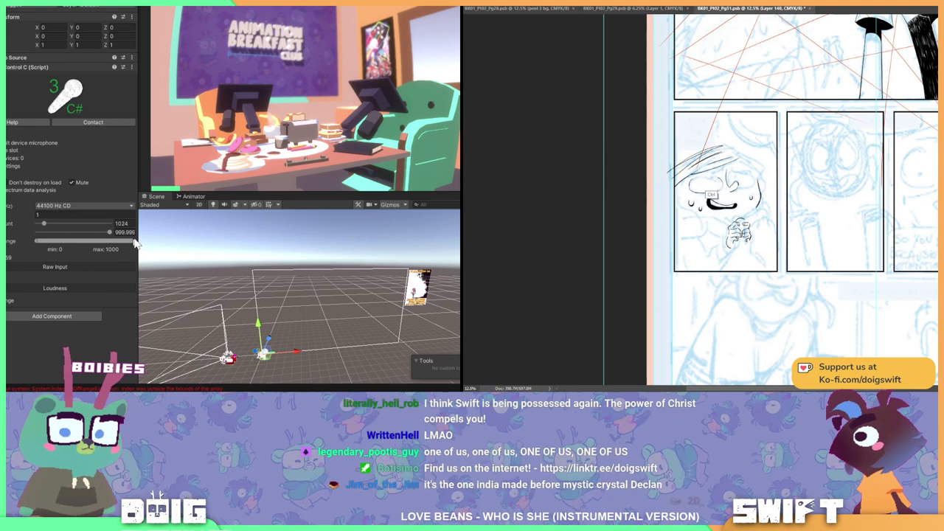
pyautogui.moveTo(138, 244)
pyautogui.mouseDown()
pyautogui.moveTo(67, 244)
pyautogui.moveTo(144, 246)
pyautogui.mouseUp()
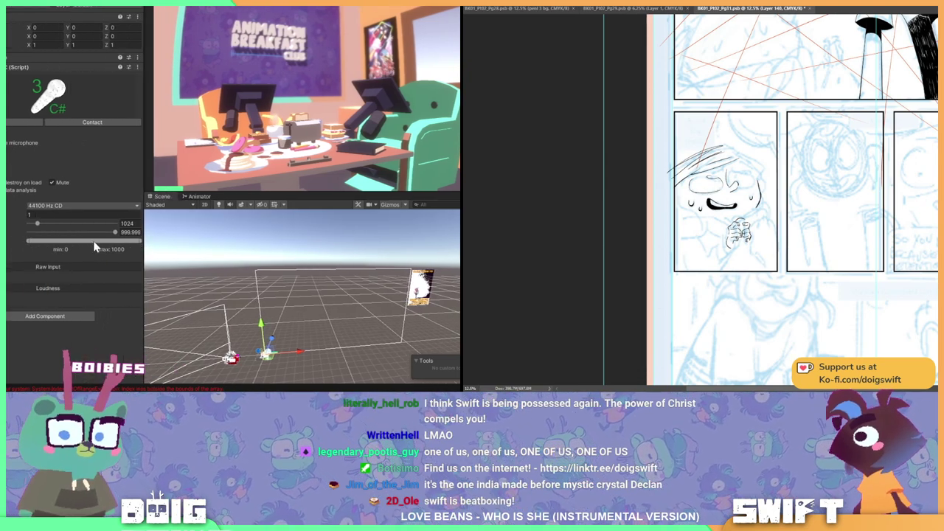
# Try a value of 500 for the slider directly above the microphone control's range
pyautogui.click(129, 231)
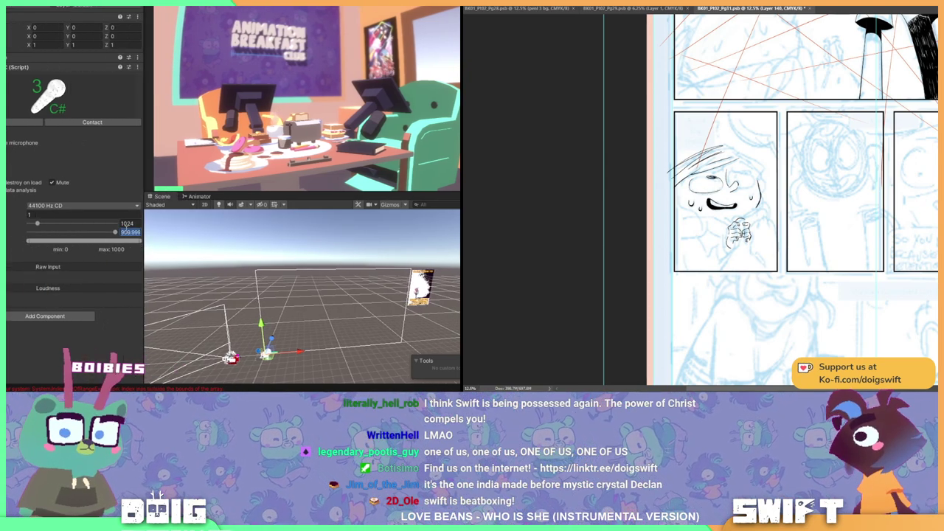
pyautogui.write('500')
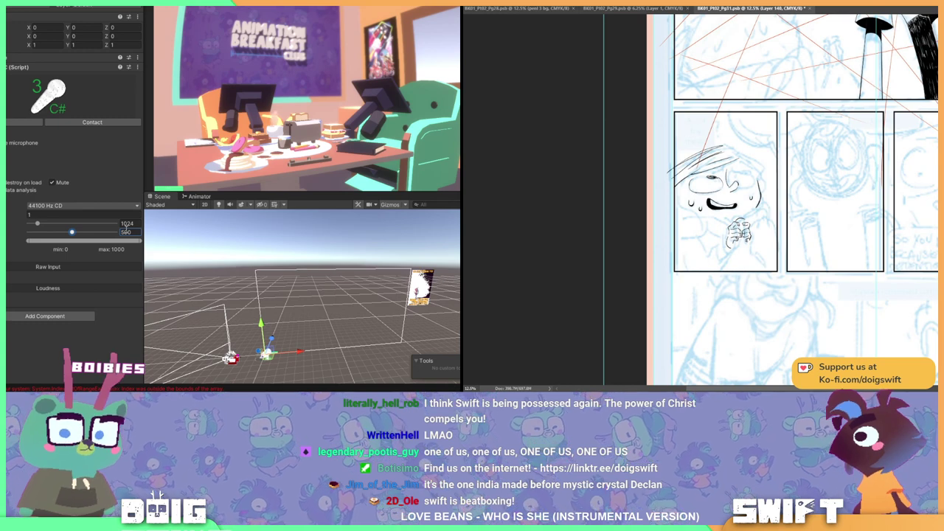
pyautogui.moveTo(139, 240); pyautogui.dragTo(163, 248)
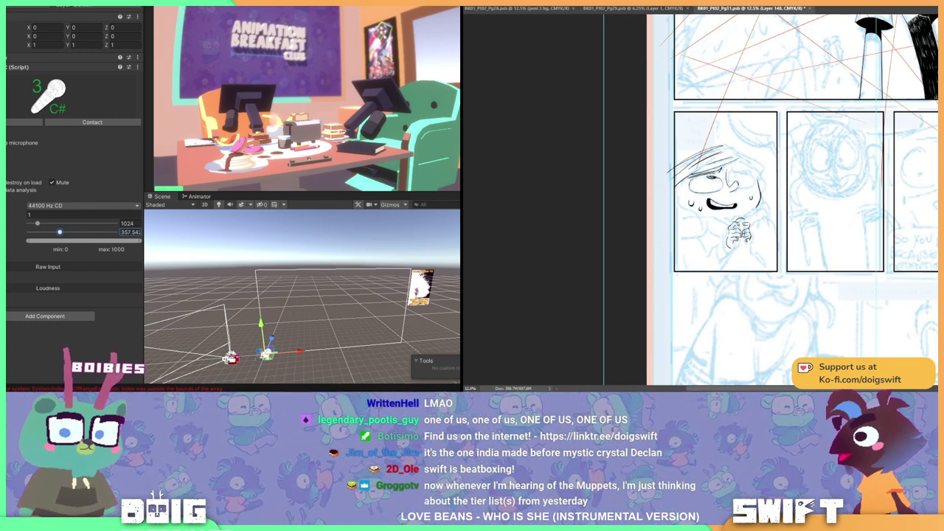
pyautogui.hotkey('ctrl', 'z')
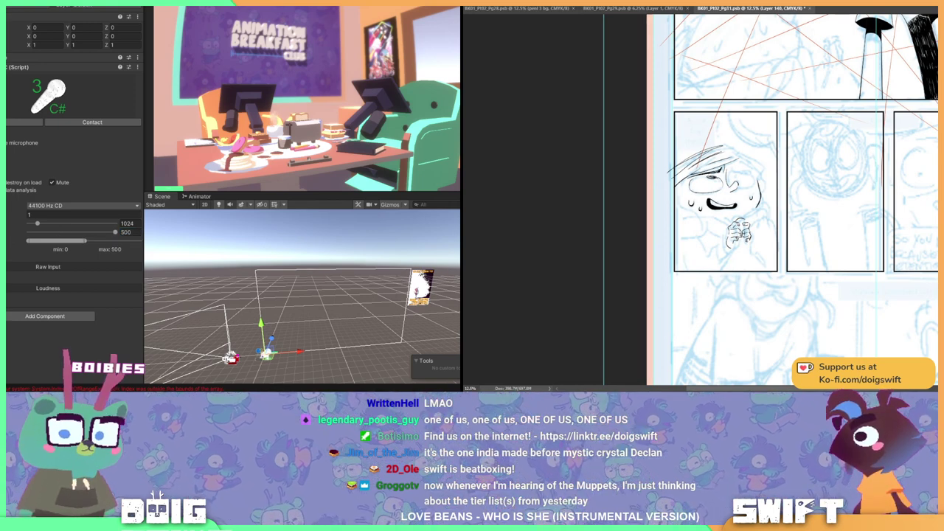
pyautogui.hotkey('ctrl', 'y')
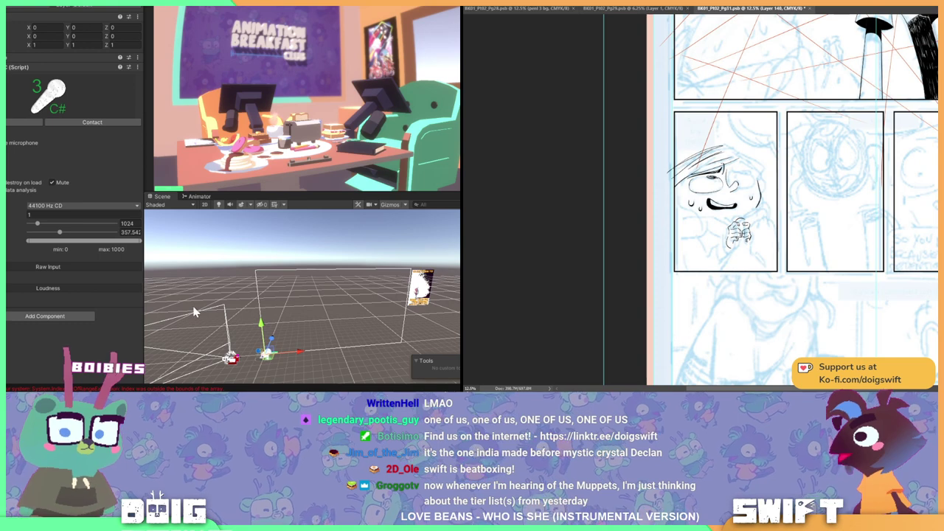
# Lower the microphone control's range maximum to about 501 and set the slider value directly above it to 500
pyautogui.moveTo(136, 241); pyautogui.dragTo(81, 231)
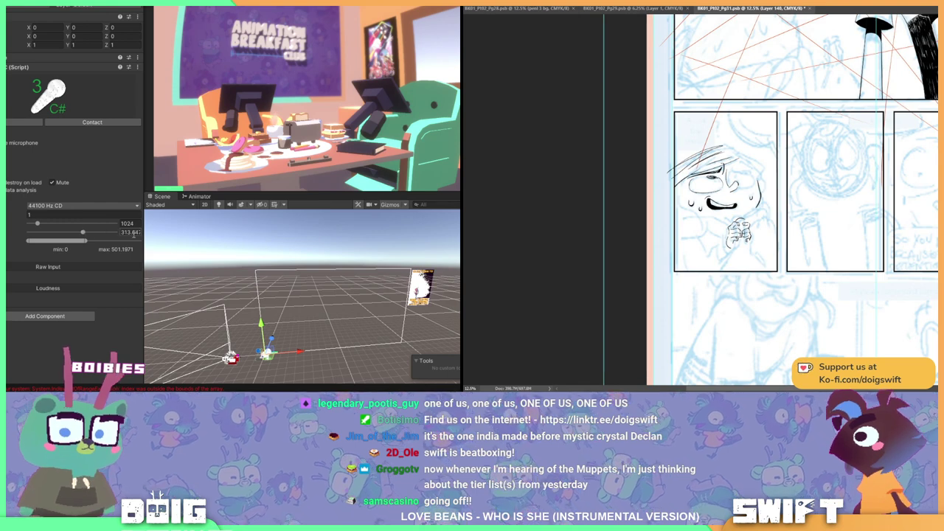
pyautogui.click(128, 233)
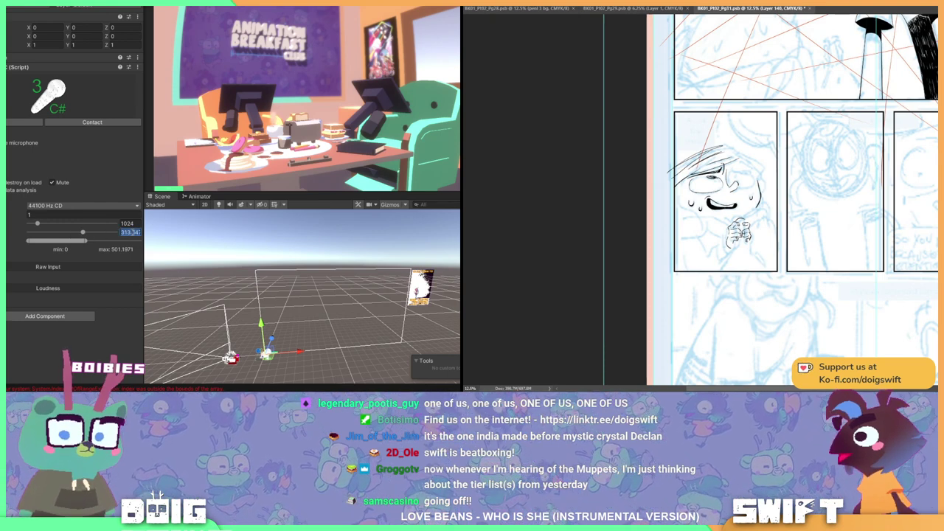
pyautogui.write('500')
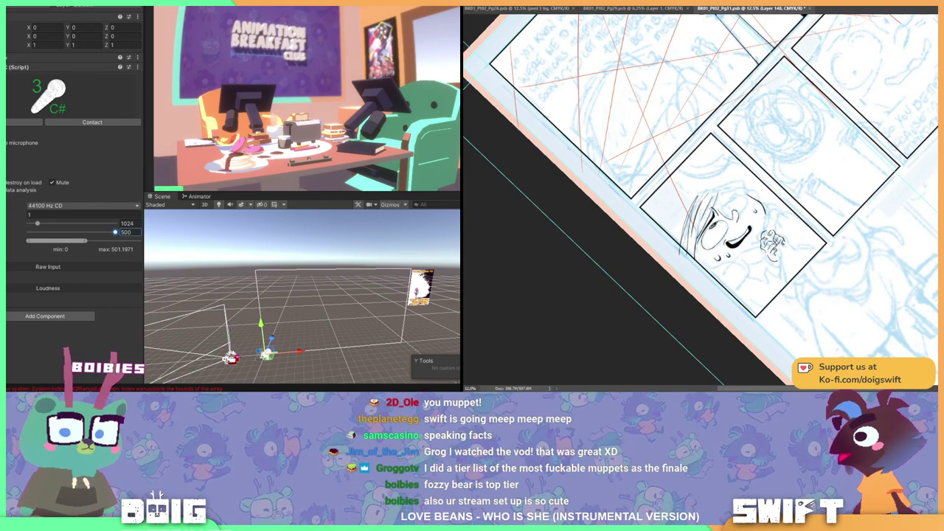
# Ink the hair down both sides of the face and the shoulders and sleeves in the second row's first panel
pyautogui.press('r')
pyautogui.moveTo(848, 148); pyautogui.dragTo(861, 224)
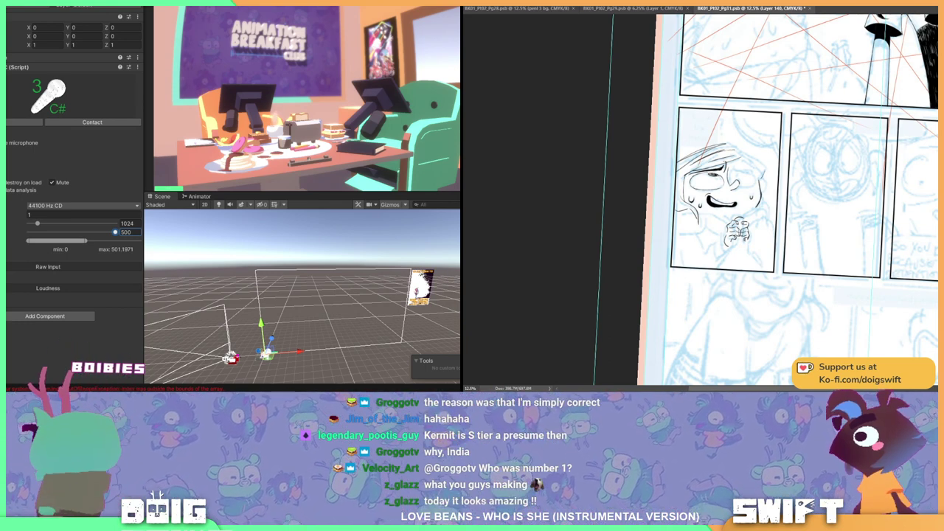
pyautogui.moveTo(763, 189); pyautogui.dragTo(771, 210)
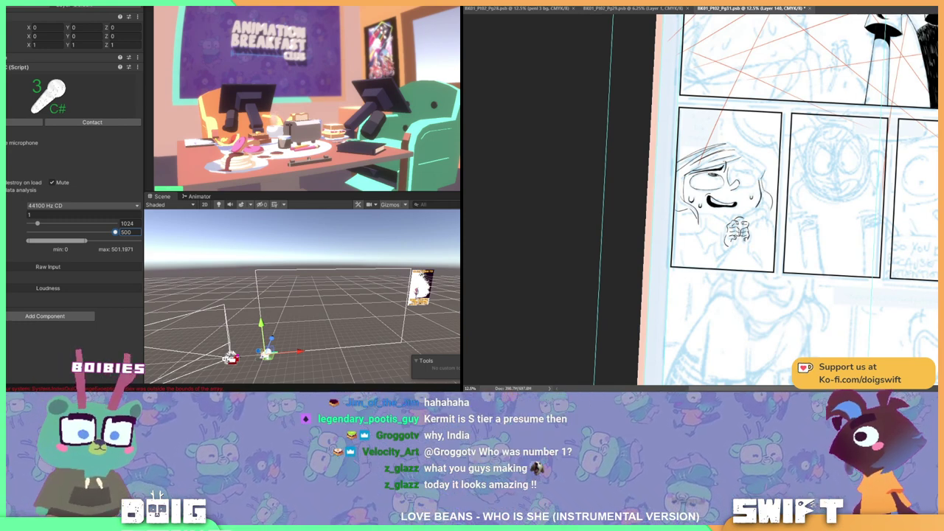
pyautogui.moveTo(763, 200); pyautogui.dragTo(757, 191)
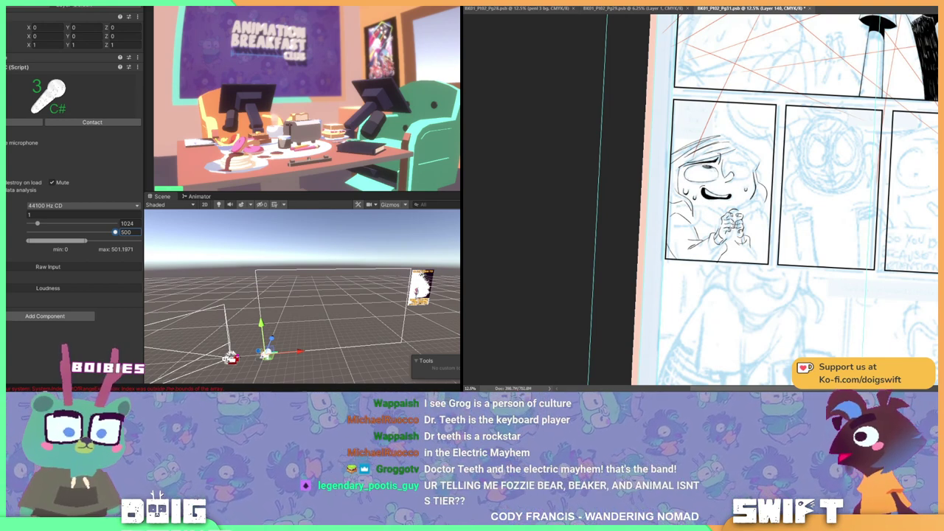
# Ink more of the sleeve folds and lines around the clasped hands in the second row's first panel
pyautogui.press('r')
pyautogui.moveTo(833, 243); pyautogui.dragTo(835, 156)
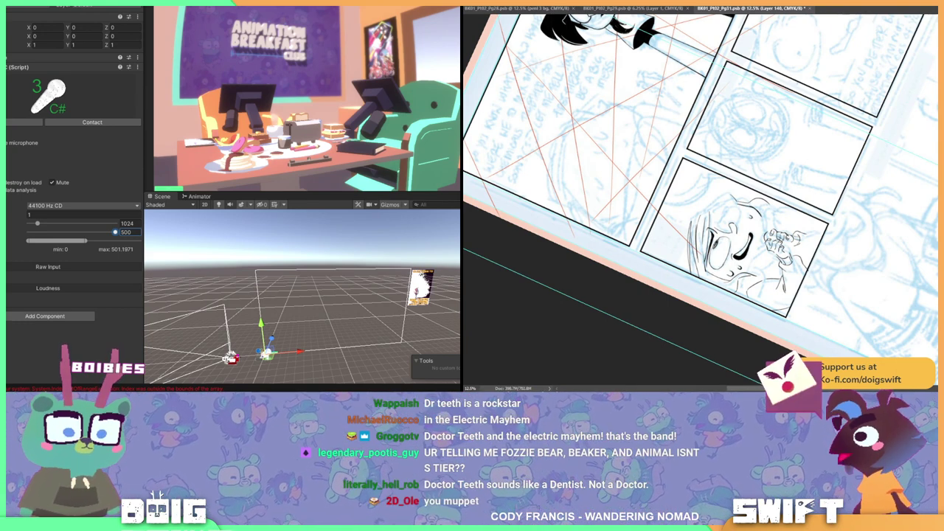
pyautogui.moveTo(750, 250); pyautogui.dragTo(764, 262)
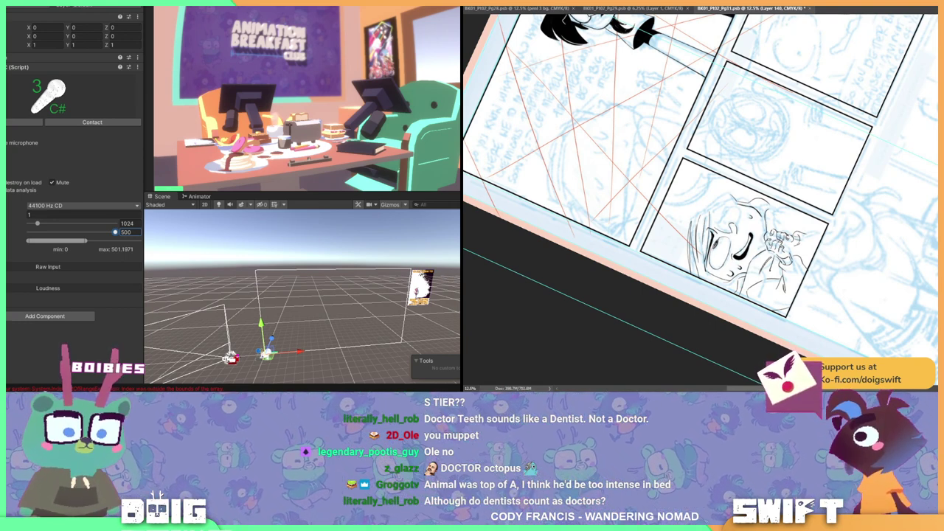
# Narrow the Inspector in Unity and select the RaidController object in the scene
pyautogui.click(115, 275)
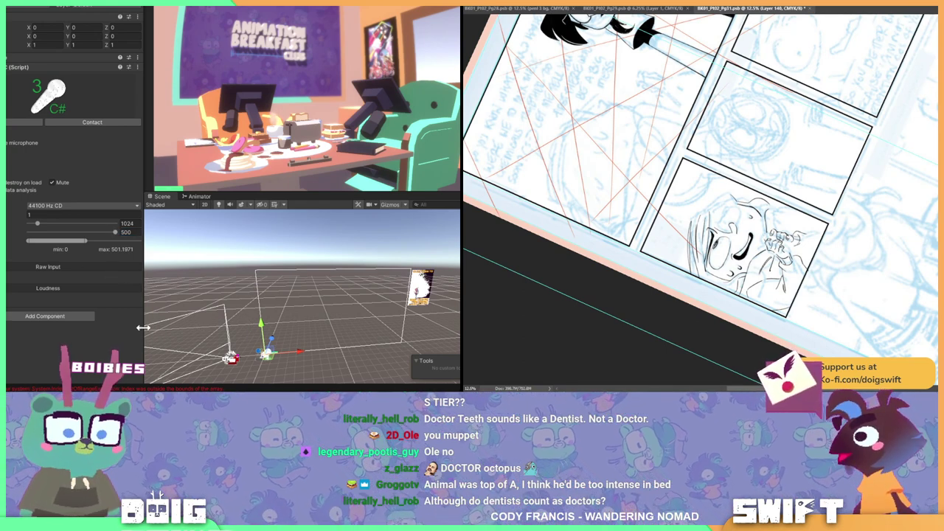
pyautogui.moveTo(144, 329); pyautogui.dragTo(133, 330)
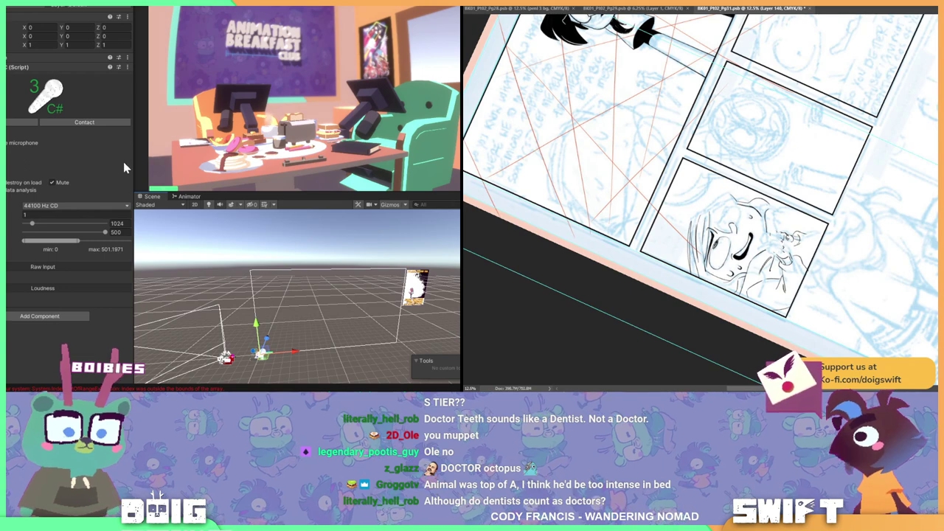
pyautogui.click(225, 266)
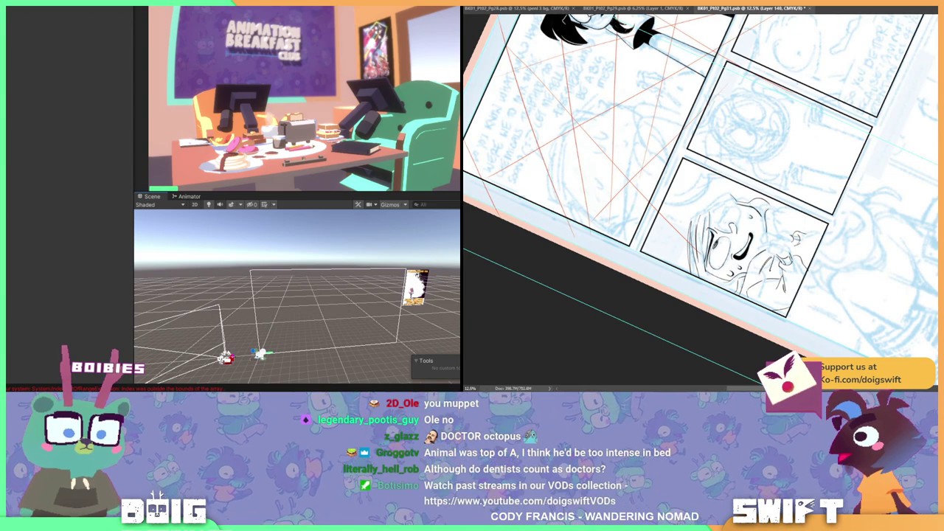
pyautogui.click(225, 358)
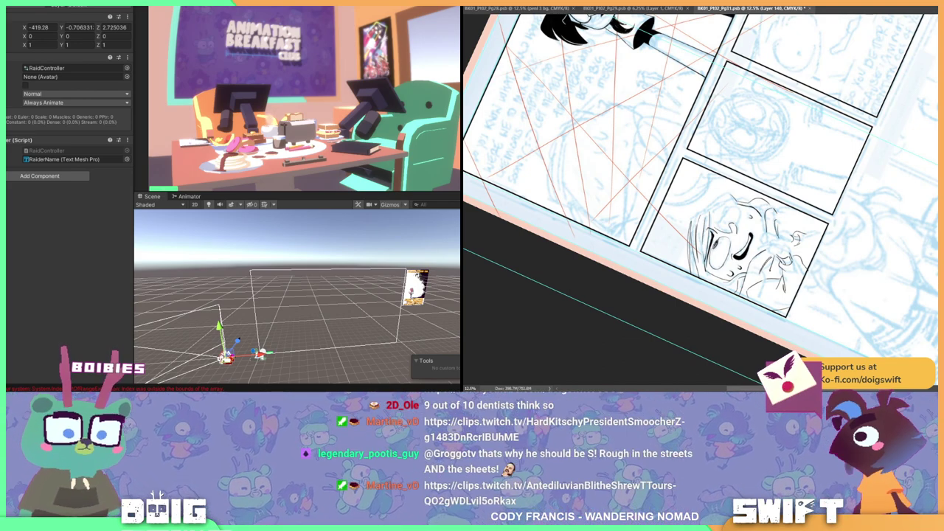
# Redraw the hands with spread fingers and ink the surrounding sleeve folds in the second row's first panel
pyautogui.press('r')
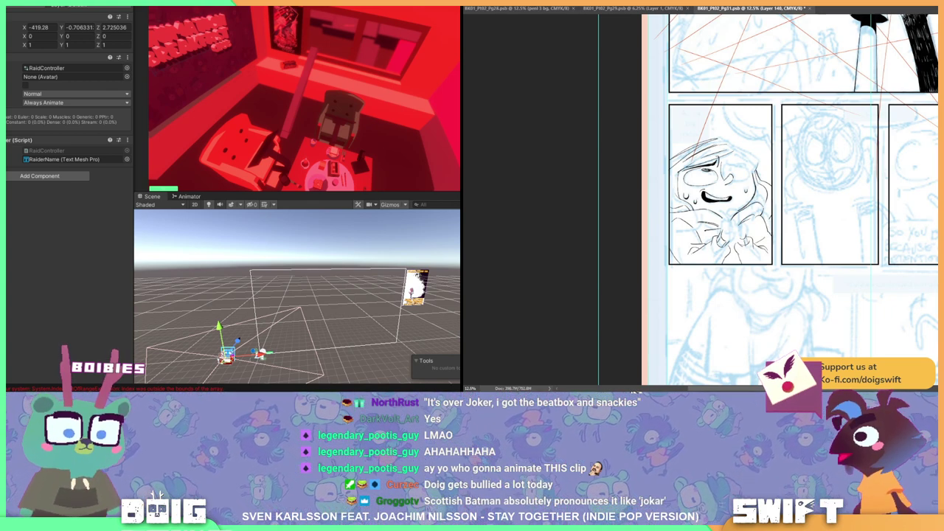
pyautogui.press('r')
pyautogui.moveTo(848, 221); pyautogui.dragTo(844, 166)
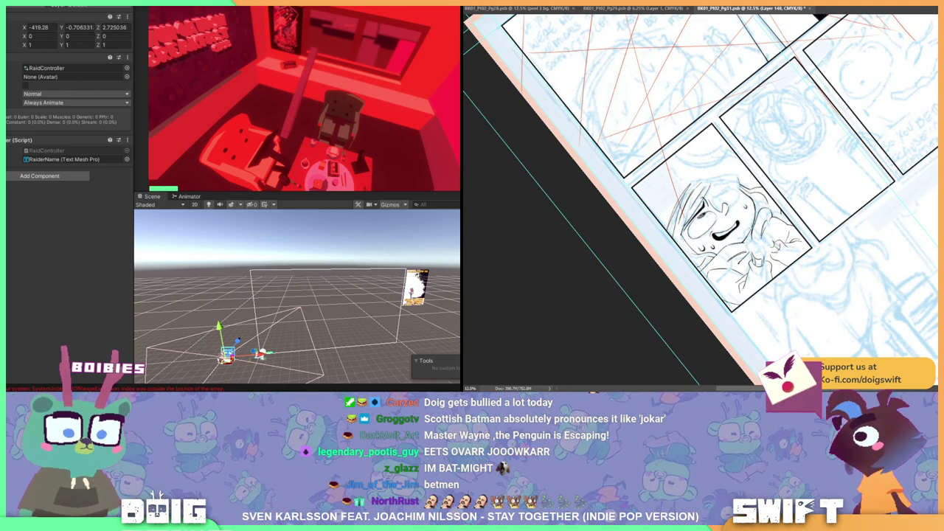
pyautogui.press('r')
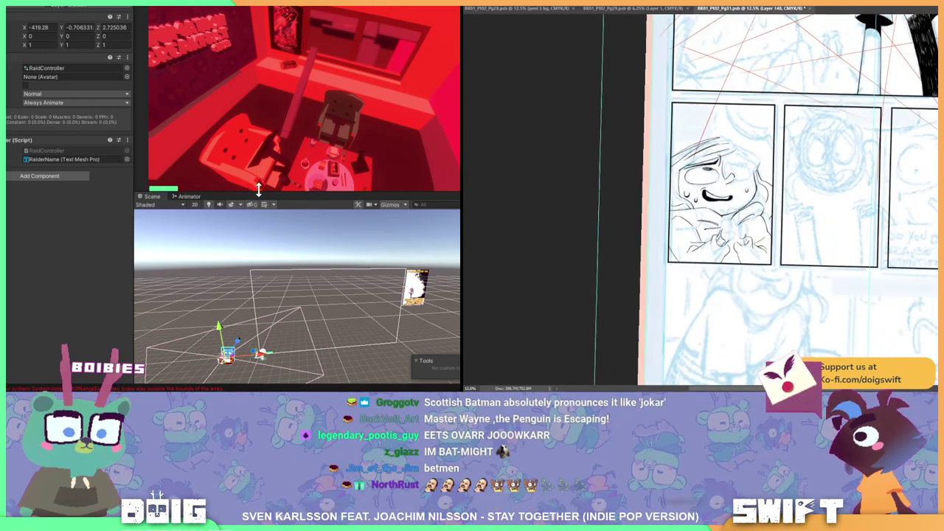
# Enlarge Unity's game view by giving it more height than before against the scene view
pyautogui.moveTo(260, 193)
pyautogui.mouseDown()
pyautogui.moveTo(260, 233)
pyautogui.moveTo(265, 211)
pyautogui.mouseUp()
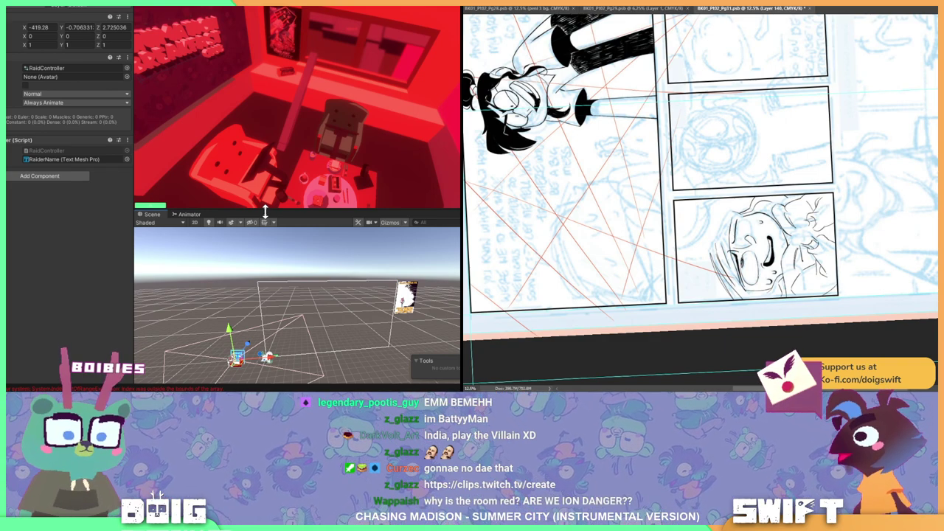
# Ink the second eye and the worried eyebrows on the face in the second row's first panel
pyautogui.press('r')
pyautogui.moveTo(741, 251); pyautogui.dragTo(766, 190)
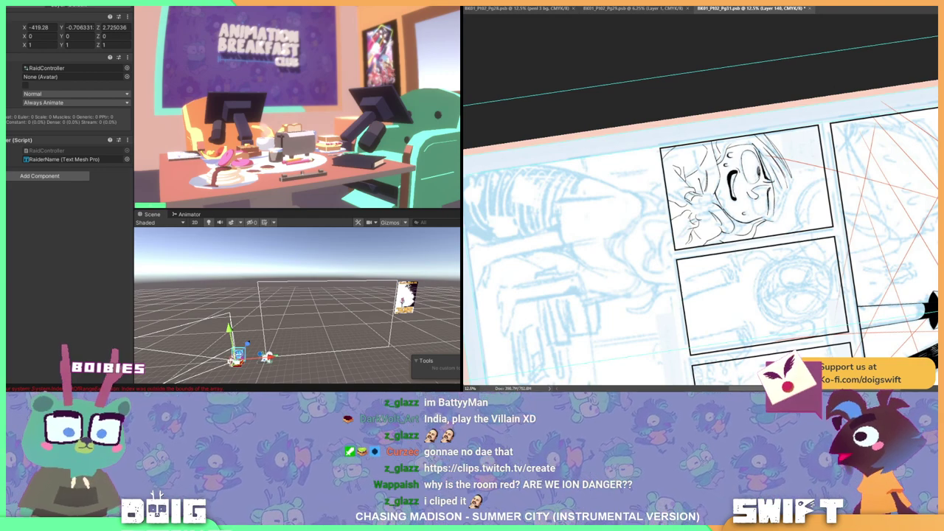
pyautogui.press('r')
pyautogui.moveTo(712, 277); pyautogui.dragTo(900, 323)
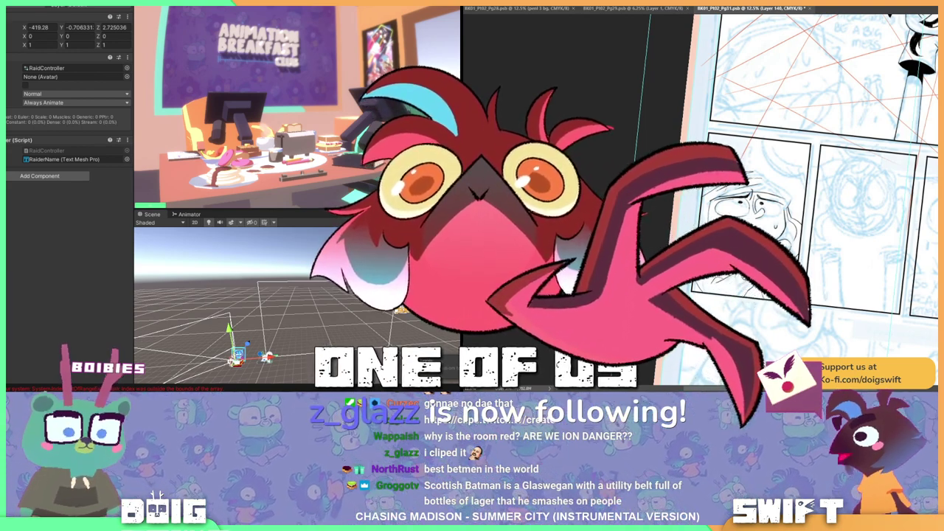
pyautogui.press('r')
pyautogui.moveTo(768, 125); pyautogui.dragTo(736, 134)
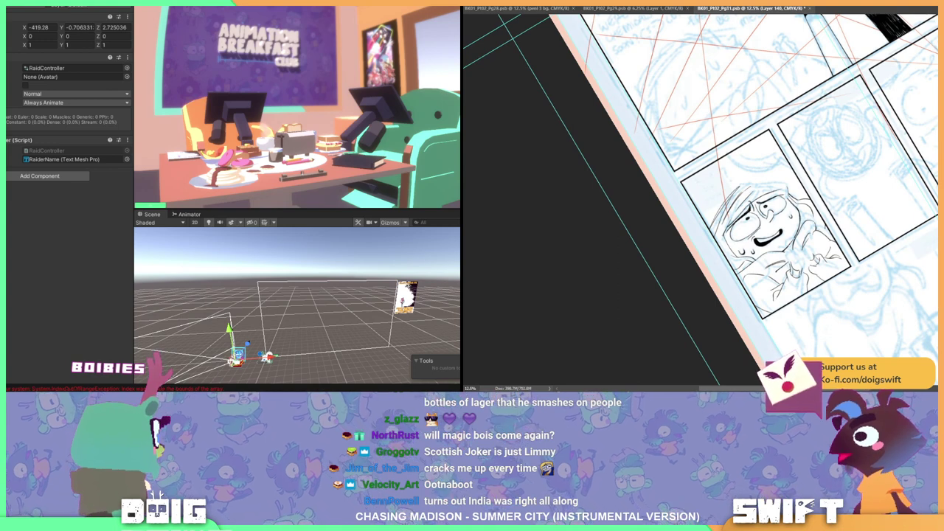
# Ink the curved outline over the top of the head and its hair in the second row's first panel
pyautogui.moveTo(700, 199); pyautogui.dragTo(709, 193)
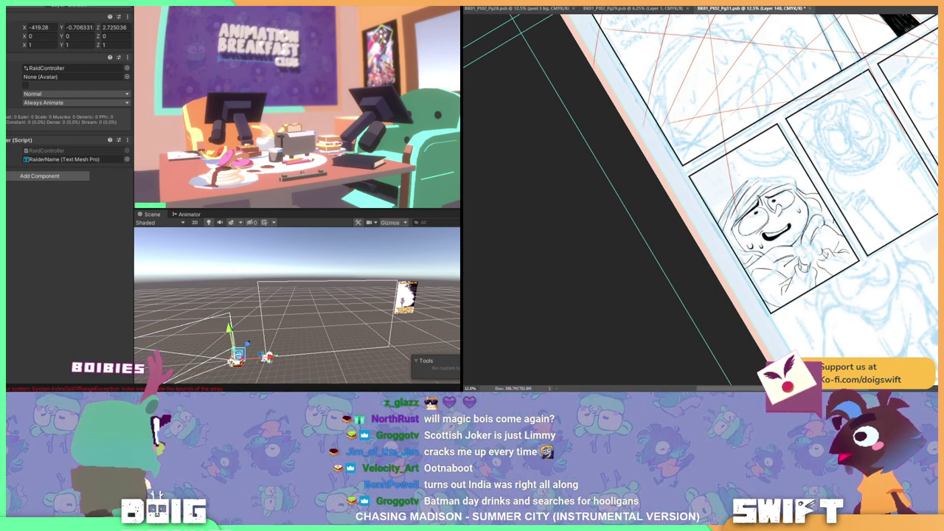
pyautogui.press('r')
pyautogui.moveTo(826, 265)
pyautogui.mouseDown()
pyautogui.moveTo(812, 273)
pyautogui.moveTo(840, 254)
pyautogui.moveTo(812, 273)
pyautogui.moveTo(867, 210)
pyautogui.moveTo(857, 157)
pyautogui.mouseUp()
pyautogui.moveTo(700, 199)
pyautogui.mouseDown()
pyautogui.moveTo(689, 229)
pyautogui.moveTo(732, 239)
pyautogui.mouseUp()
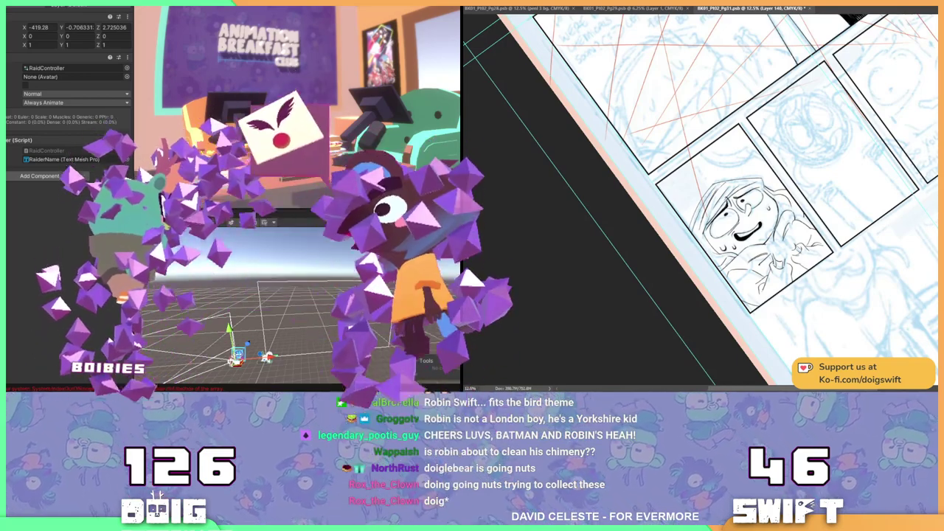
pyautogui.keyDown('shift'); pyautogui.moveTo(832, 258); pyautogui.dragTo(811, 276); pyautogui.keyUp('shift')
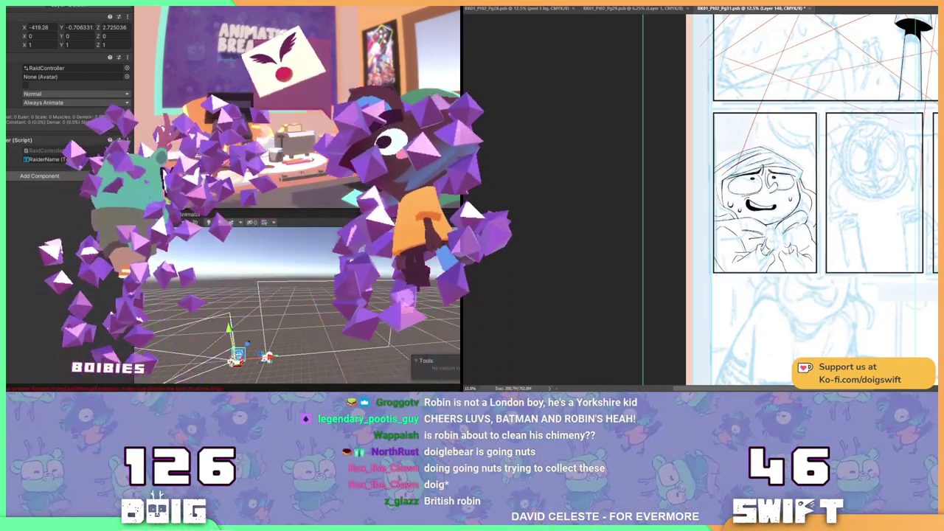
# Ink short emphasis lines above the character's head in the second row's first panel
pyautogui.scroll(-1, 788, 199)
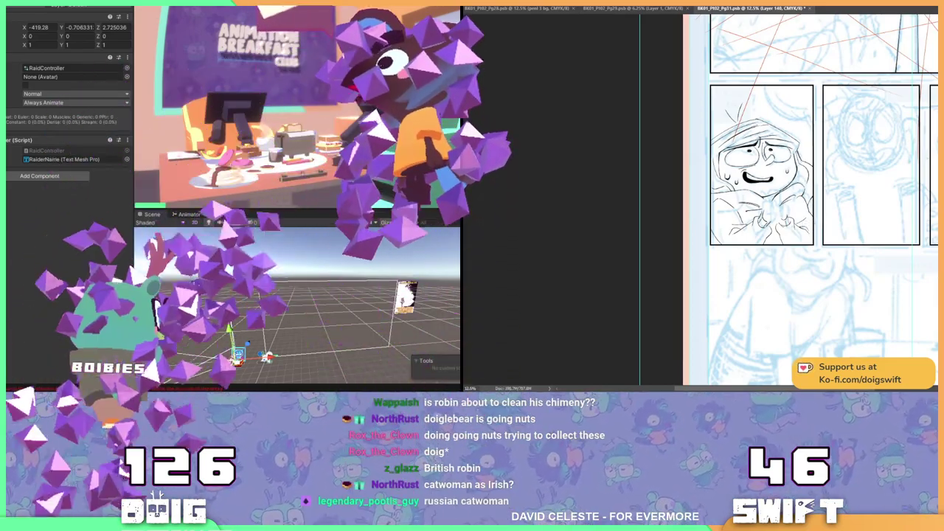
pyautogui.moveTo(789, 199); pyautogui.dragTo(795, 188)
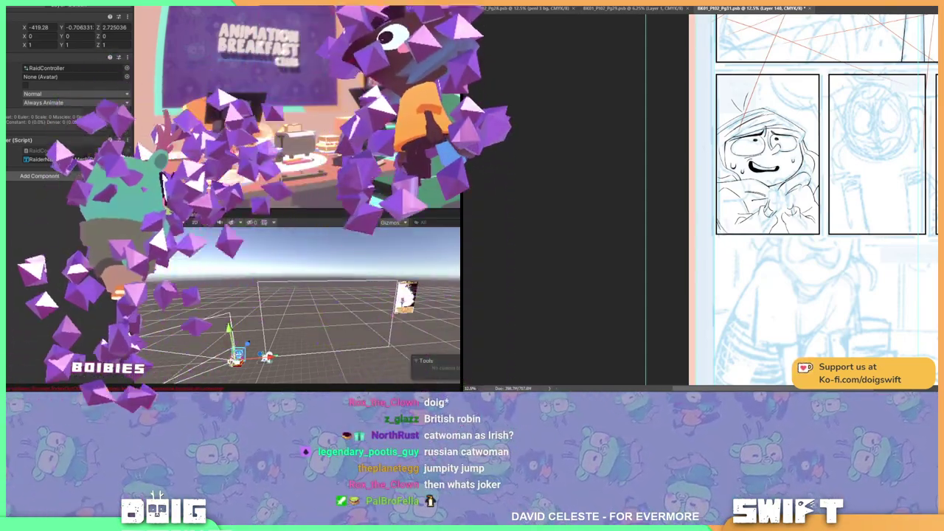
pyautogui.moveTo(793, 199)
pyautogui.mouseDown()
pyautogui.moveTo(778, 190)
pyautogui.moveTo(736, 245)
pyautogui.moveTo(730, 304)
pyautogui.mouseUp()
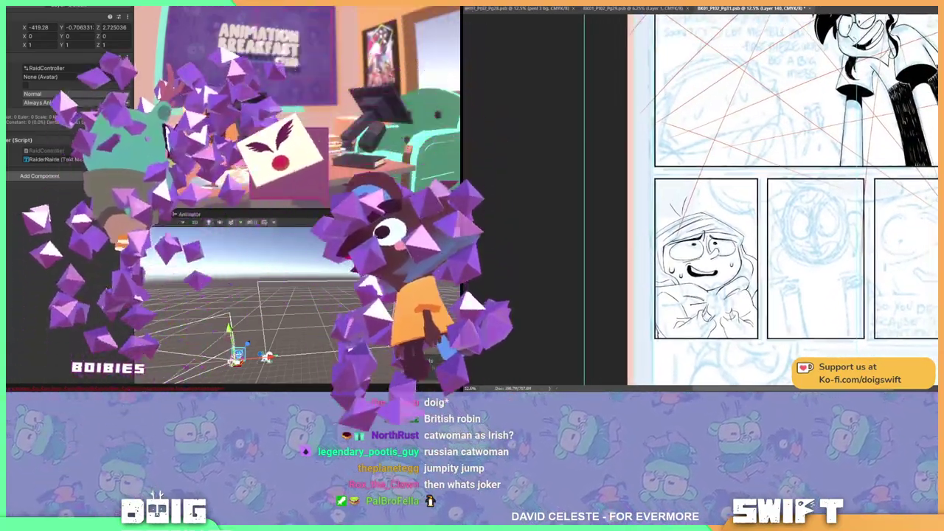
pyautogui.moveTo(729, 181); pyautogui.dragTo(729, 224)
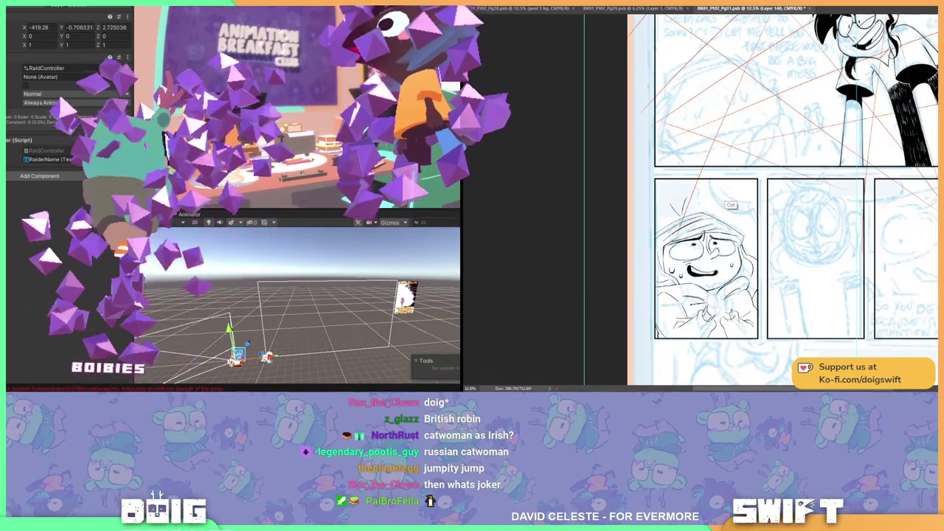
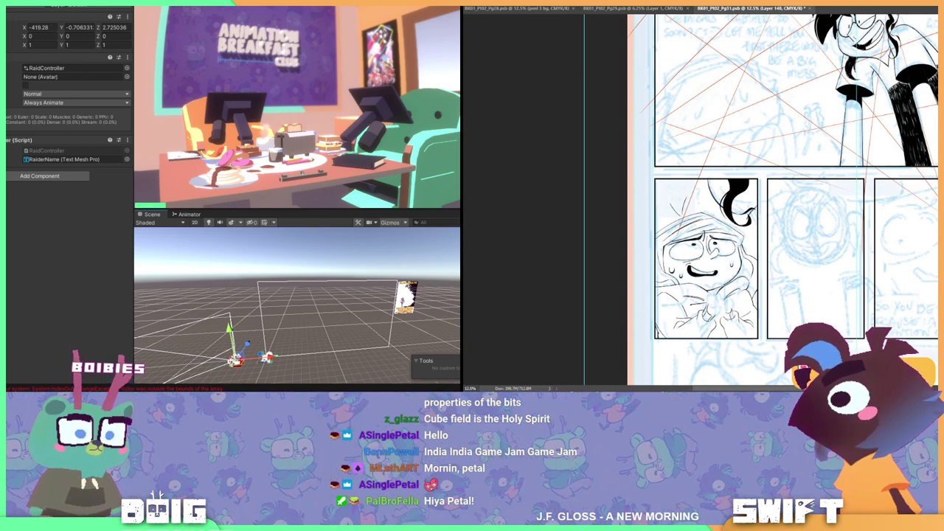
pyautogui.hotkey('ctrl', 'z')
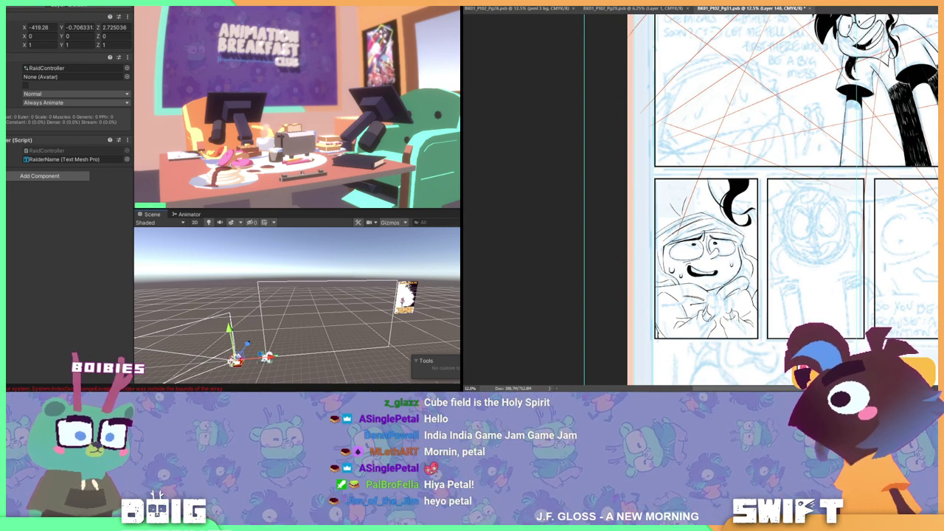
pyautogui.moveTo(741, 196); pyautogui.dragTo(761, 247)
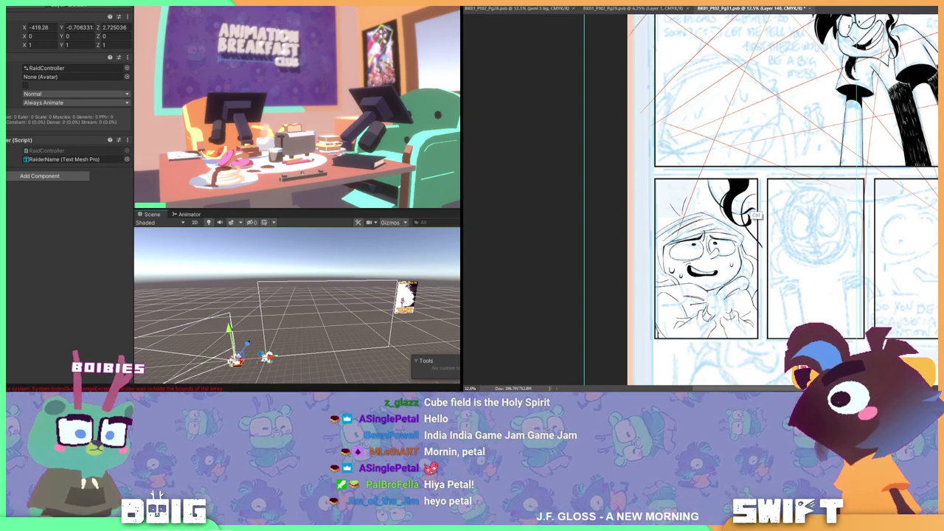
pyautogui.hotkey('ctrl', 'z')
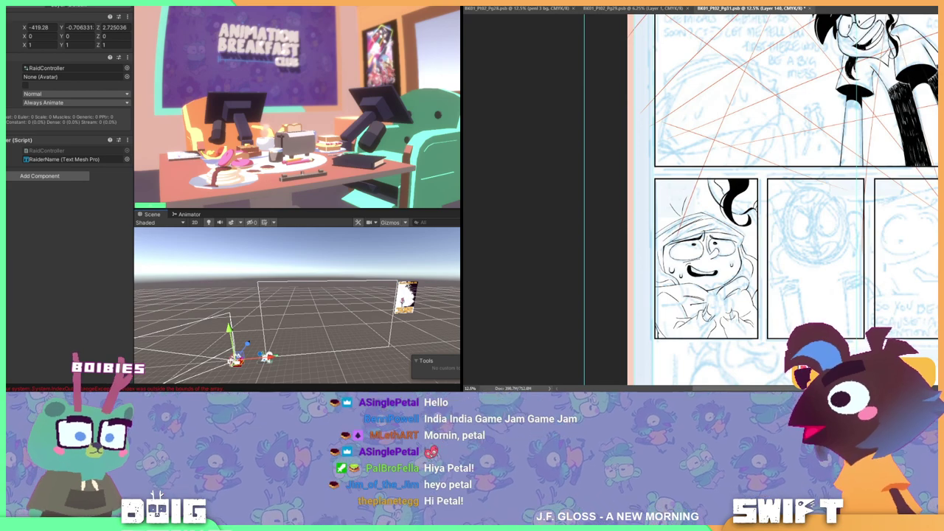
# Cut the black hair lock in the second row's first panel onto its own layer in place and scale it up
pyautogui.moveTo(782, 221); pyautogui.dragTo(708, 186)
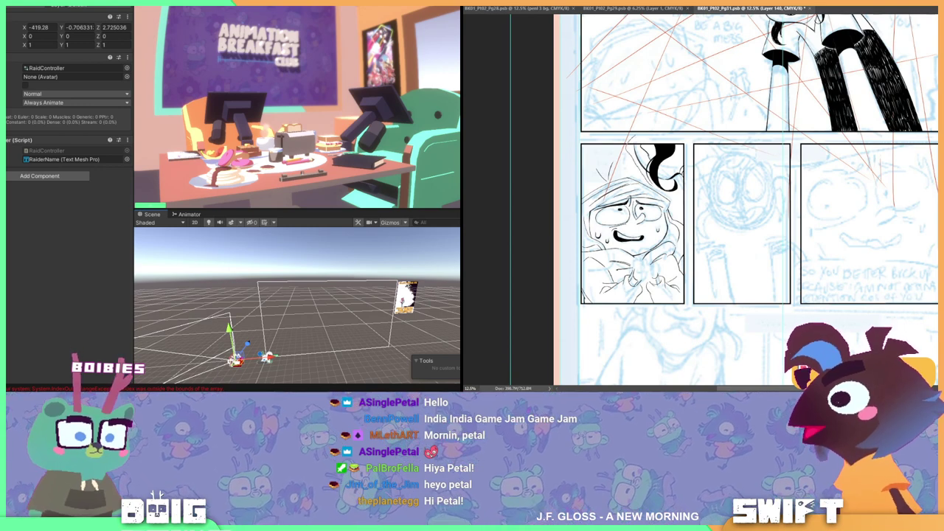
pyautogui.moveTo(652, 190)
pyautogui.mouseDown()
pyautogui.moveTo(707, 199)
pyautogui.moveTo(649, 190)
pyautogui.mouseUp()
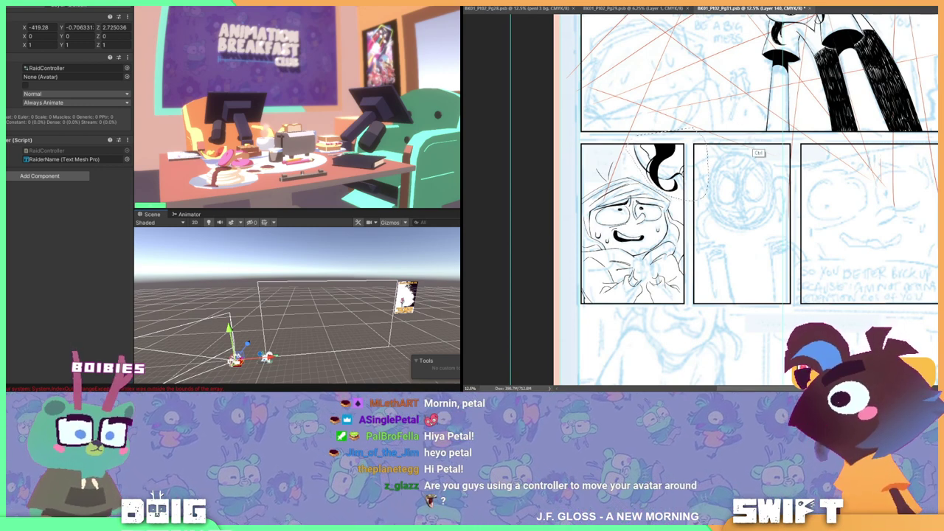
pyautogui.hotkey('ctrl', 'x')
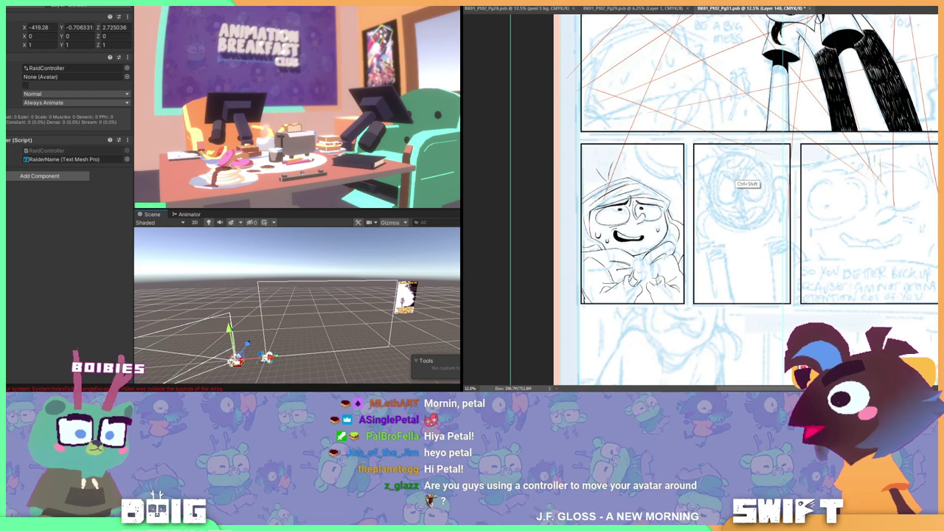
pyautogui.hotkey('ctrl', 'shift', 'v')
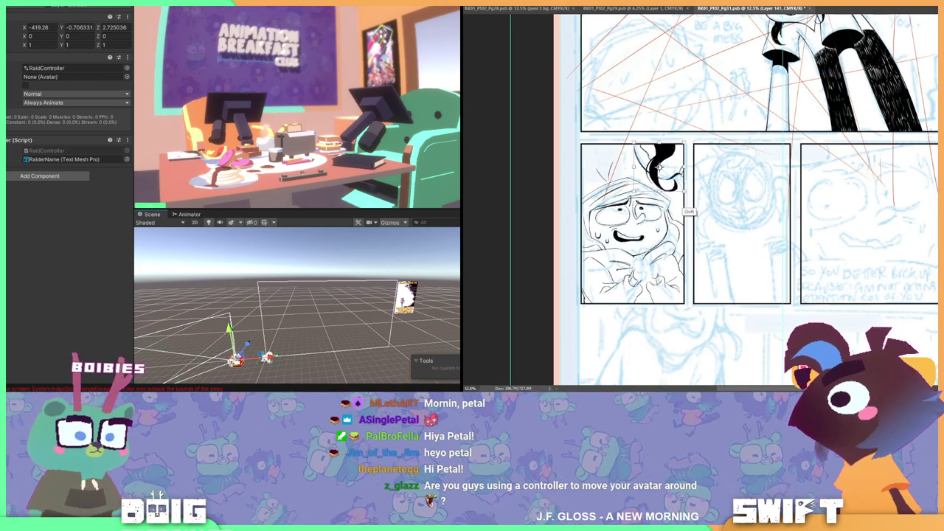
pyautogui.keyDown('alt'); pyautogui.keyDown('shift'); pyautogui.moveTo(685, 192); pyautogui.dragTo(716, 185); pyautogui.keyUp('shift'); pyautogui.keyUp('alt')
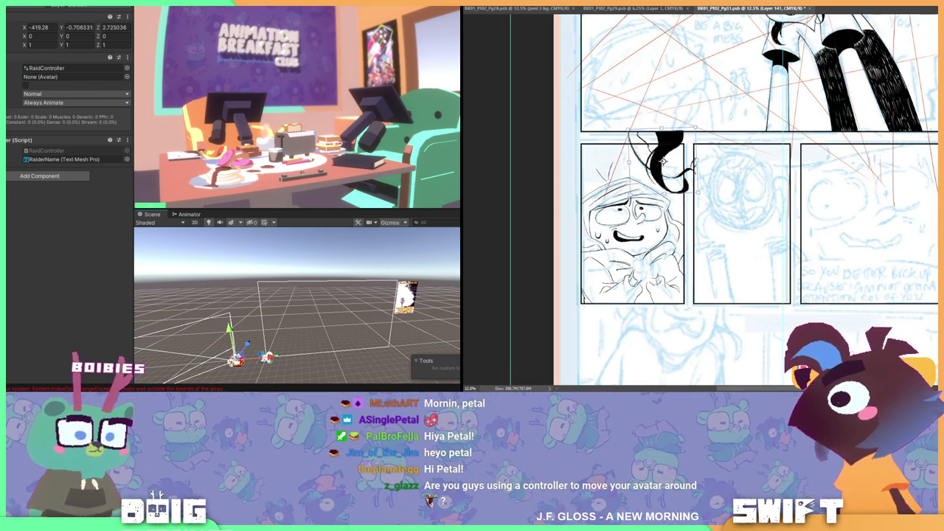
pyautogui.press('Return')
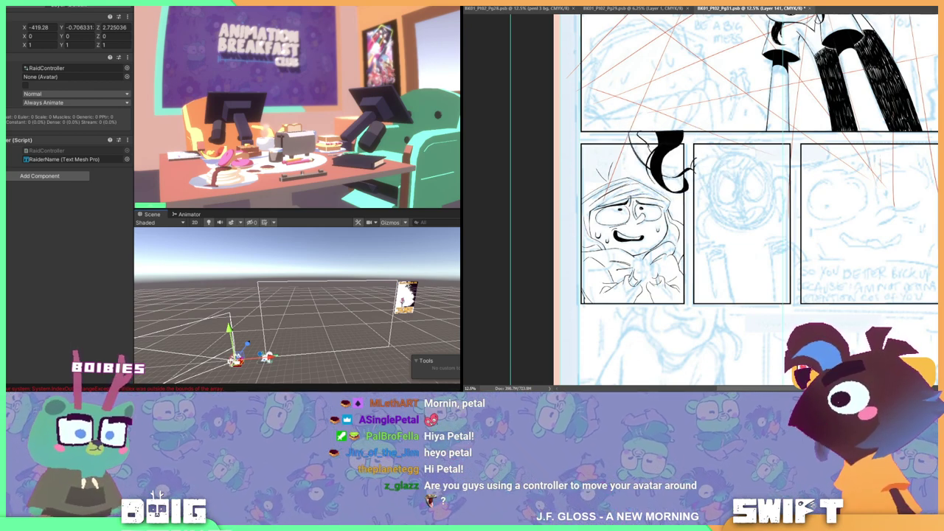
# Trim the enlarged hair lock's ink where it crosses the top and side borders of the second row's first panel
pyautogui.moveTo(652, 141); pyautogui.dragTo(686, 142)
pyautogui.moveTo(687, 174); pyautogui.dragTo(686, 193)
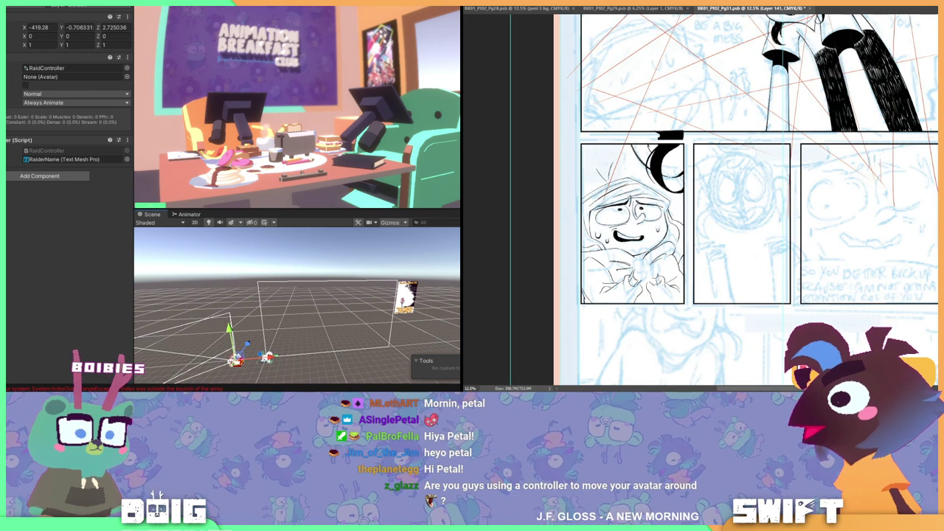
pyautogui.moveTo(658, 138); pyautogui.dragTo(683, 132)
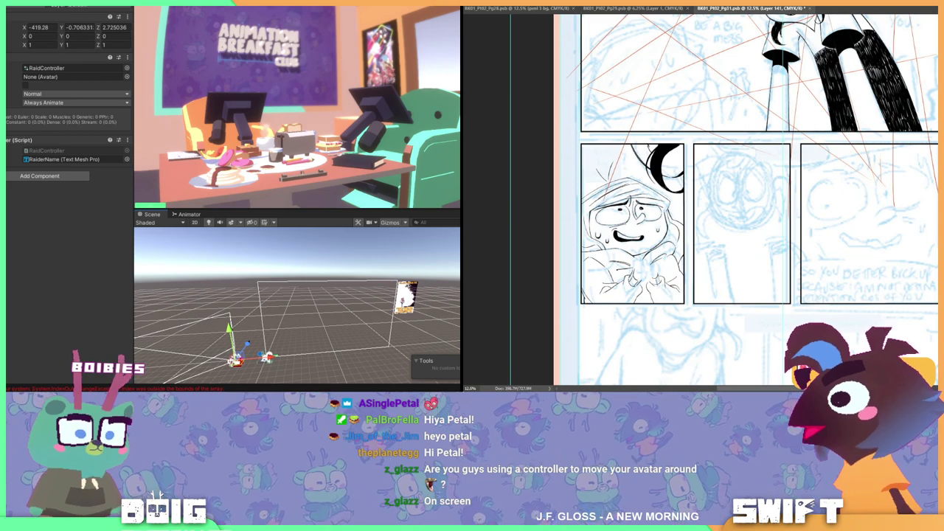
# Ink the nose line and the open, toothy mouth on the face in the second row's second panel
pyautogui.moveTo(708, 221); pyautogui.dragTo(687, 212)
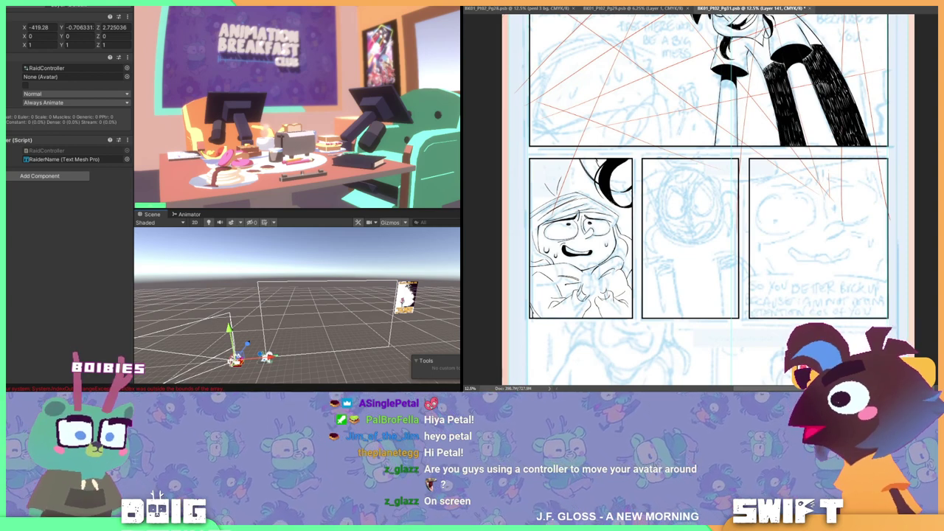
pyautogui.hscroll(-2, 708, 184)
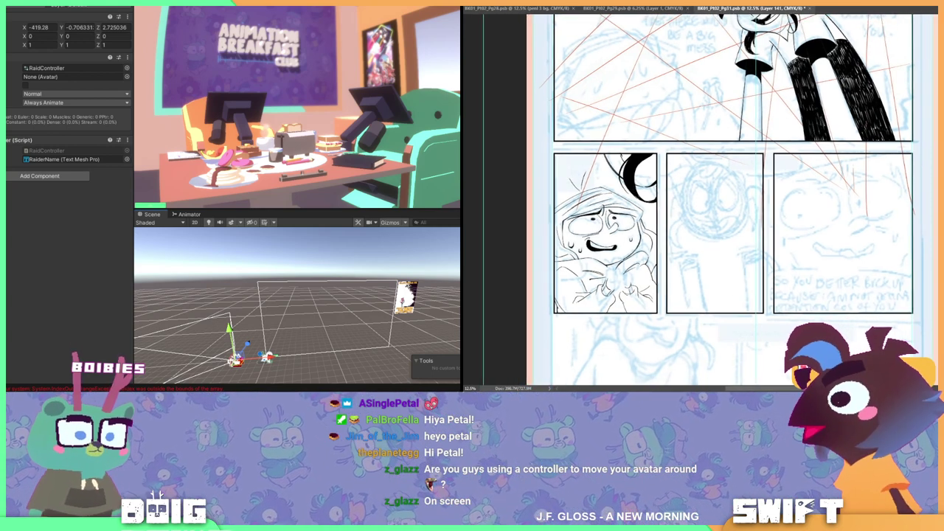
pyautogui.moveTo(710, 188)
pyautogui.mouseDown()
pyautogui.moveTo(710, 212)
pyautogui.moveTo(719, 218)
pyautogui.moveTo(706, 216)
pyautogui.mouseUp()
pyautogui.hotkey('ctrl', 'z')
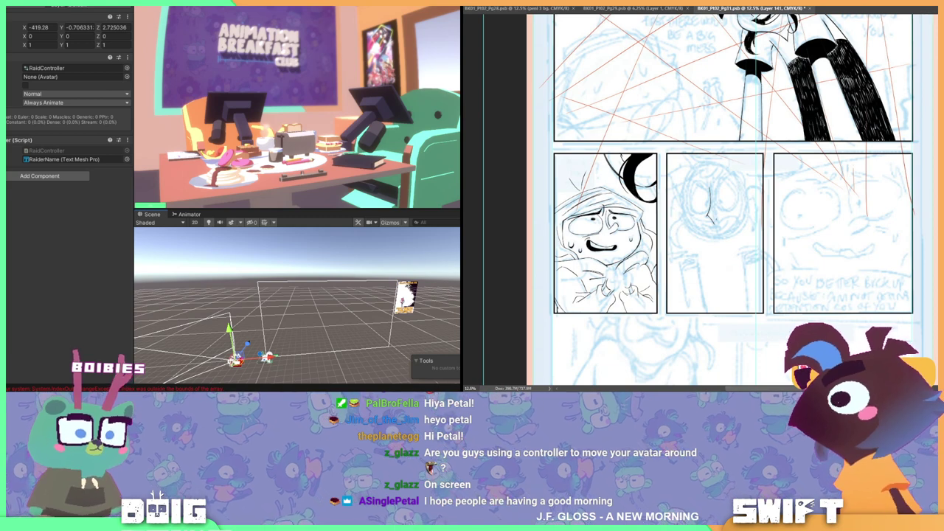
pyautogui.moveTo(701, 224)
pyautogui.mouseDown()
pyautogui.moveTo(712, 230)
pyautogui.moveTo(734, 214)
pyautogui.moveTo(725, 250)
pyautogui.mouseUp()
pyautogui.hotkey('ctrl', 'z')
pyautogui.hotkey('ctrl', 'z')
pyautogui.hotkey('ctrl', 'z')
pyautogui.hotkey('ctrl', 'z')
pyautogui.hotkey('ctrl', 'z')
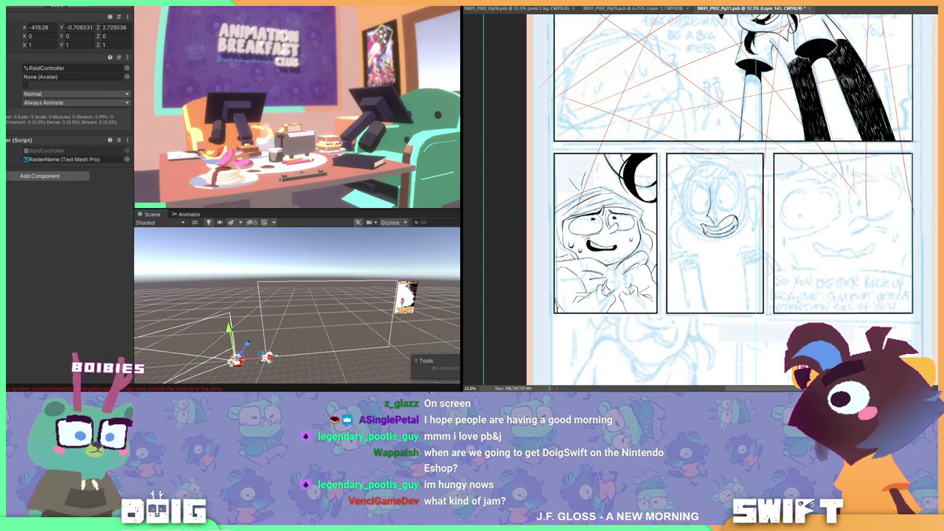
# Fill the inside of the mouth with black around the teeth in the second row's second panel
pyautogui.hotkey('alt', 'BackSpace')
pyautogui.hotkey('ctrl', 'z')
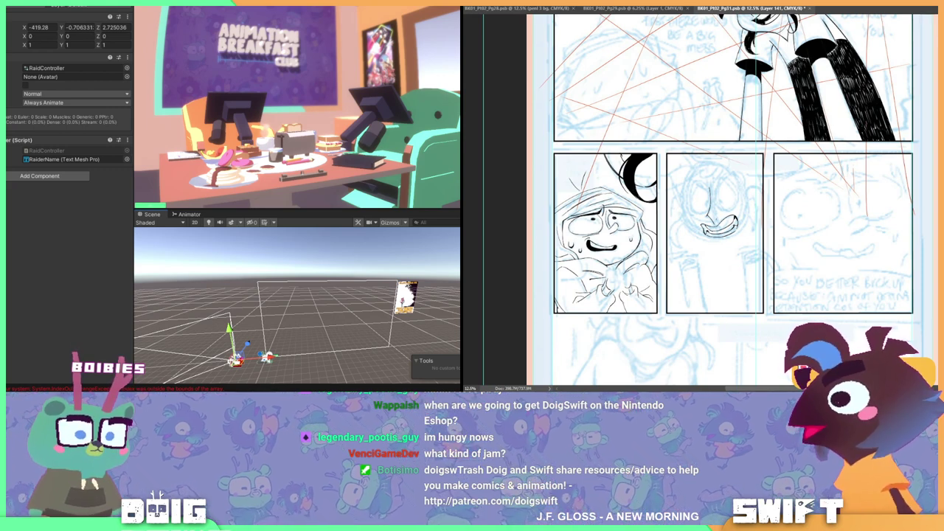
pyautogui.hotkey('alt', 'BackSpace')
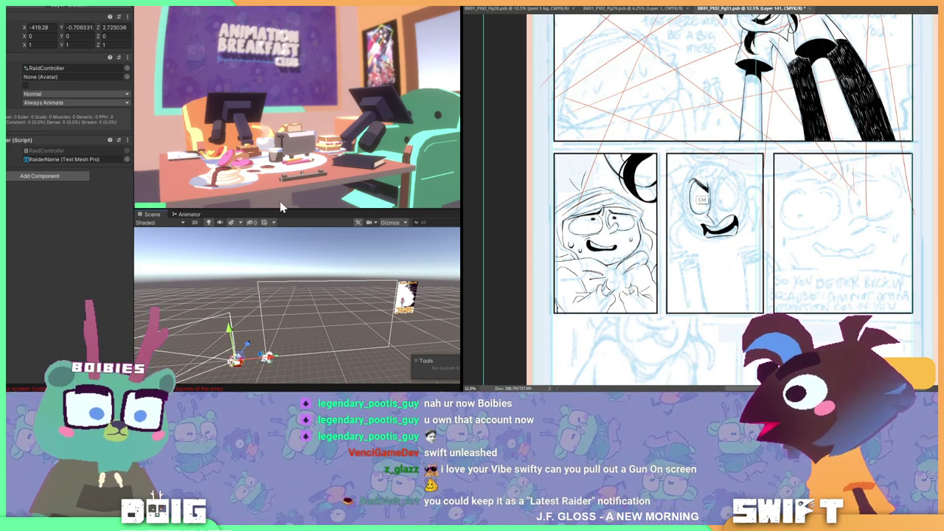
# In Unity, widen the game and scene views and open the RaidController's animator graph
pyautogui.moveTo(133, 248); pyautogui.dragTo(84, 244)
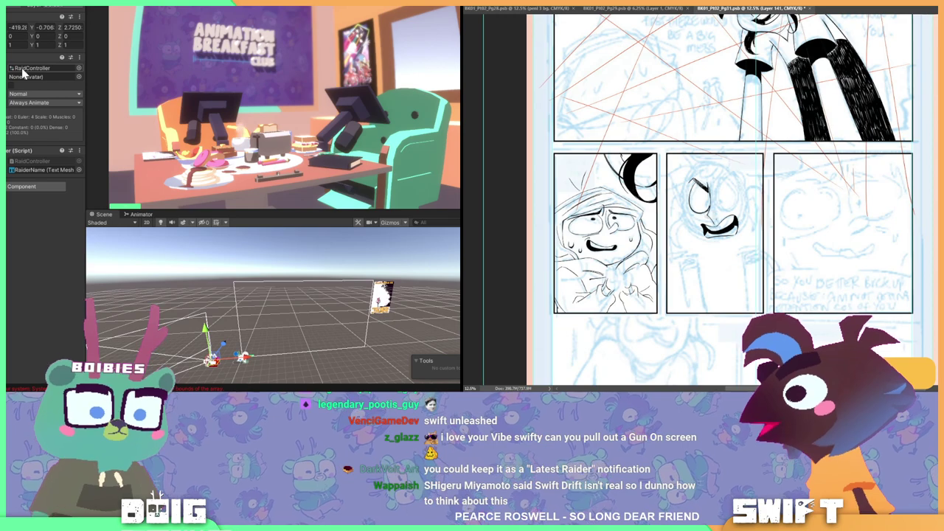
pyautogui.doubleClick(23, 68)
pyautogui.scroll(-5, 263, 288)
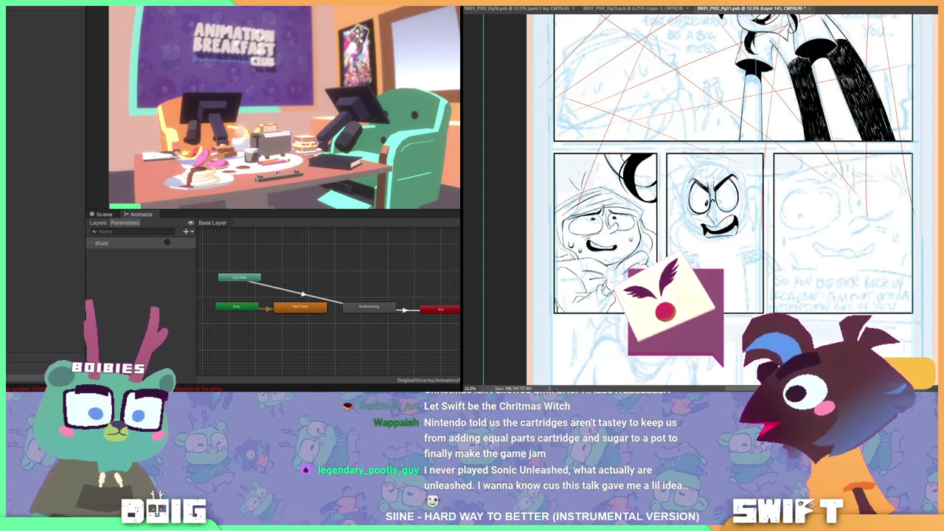
pyautogui.click(428, 142)
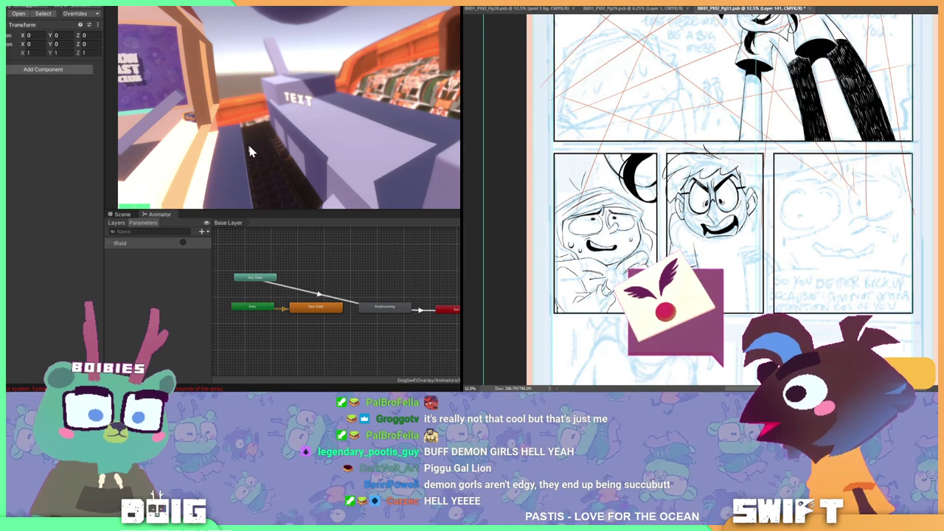
# Show the 3D scene, move the ship along X to about 56, and rotate it -90 degrees around Y
pyautogui.click(120, 215)
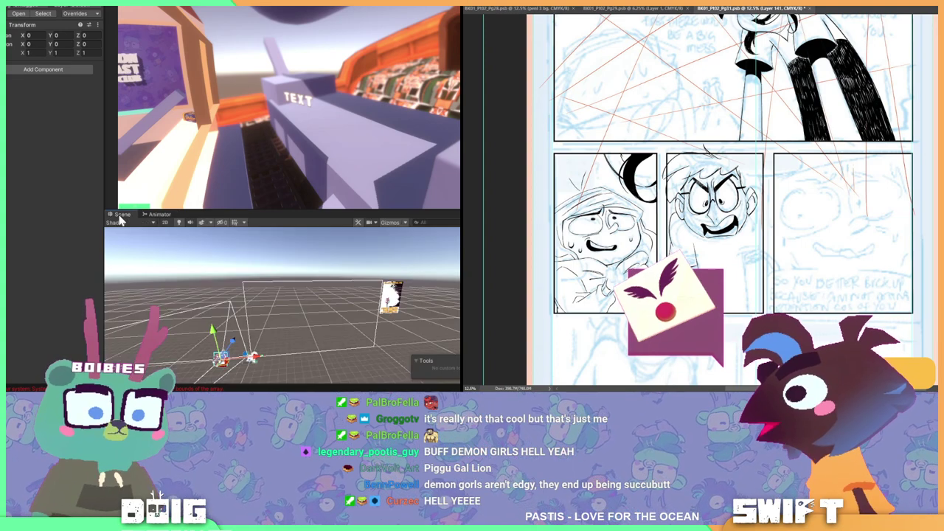
pyautogui.scroll(-10, 240, 301)
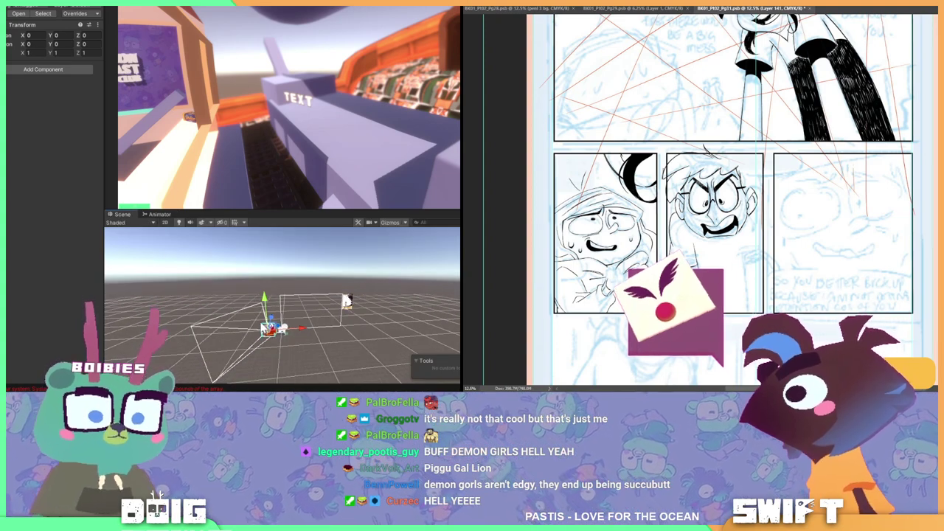
pyautogui.scroll(6, 384, 306)
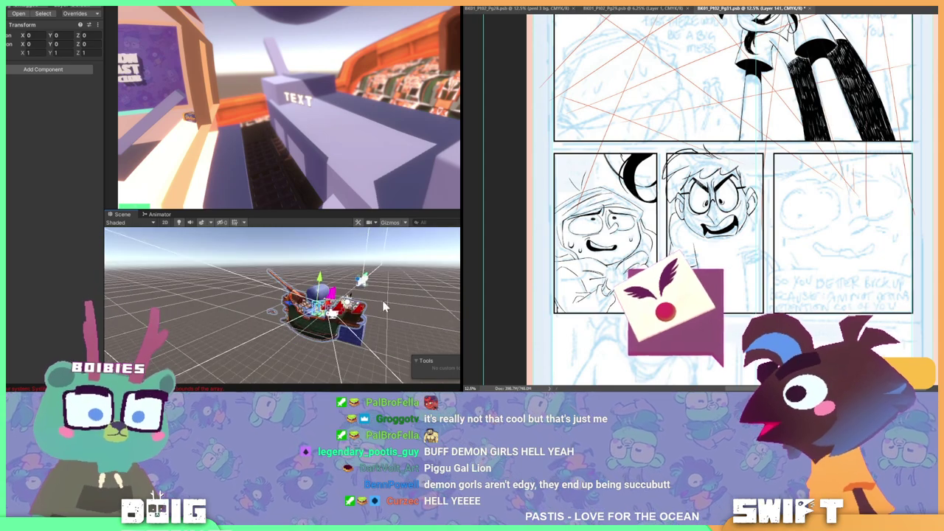
pyautogui.scroll(8, 384, 306)
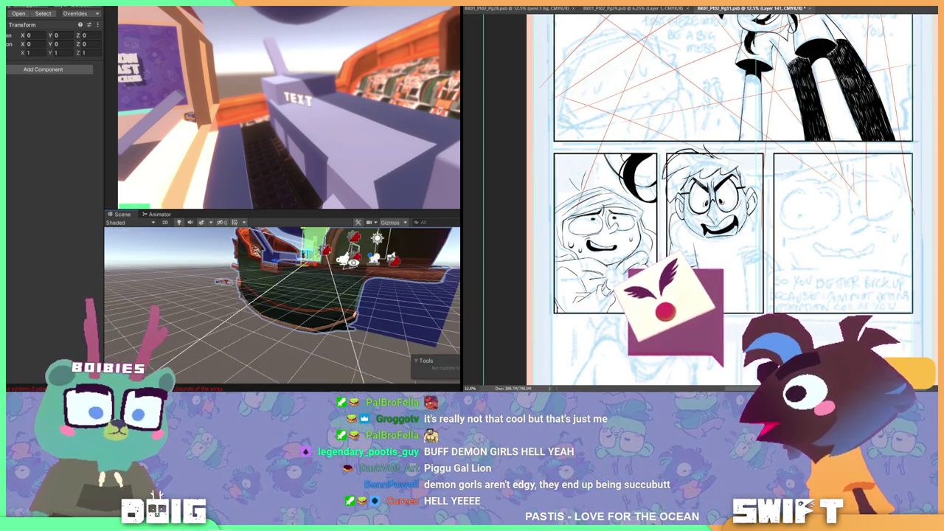
pyautogui.keyDown('alt'); pyautogui.moveTo(353, 261); pyautogui.dragTo(238, 341); pyautogui.keyUp('alt')
pyautogui.keyDown('alt'); pyautogui.moveTo(306, 335); pyautogui.dragTo(263, 330); pyautogui.keyUp('alt')
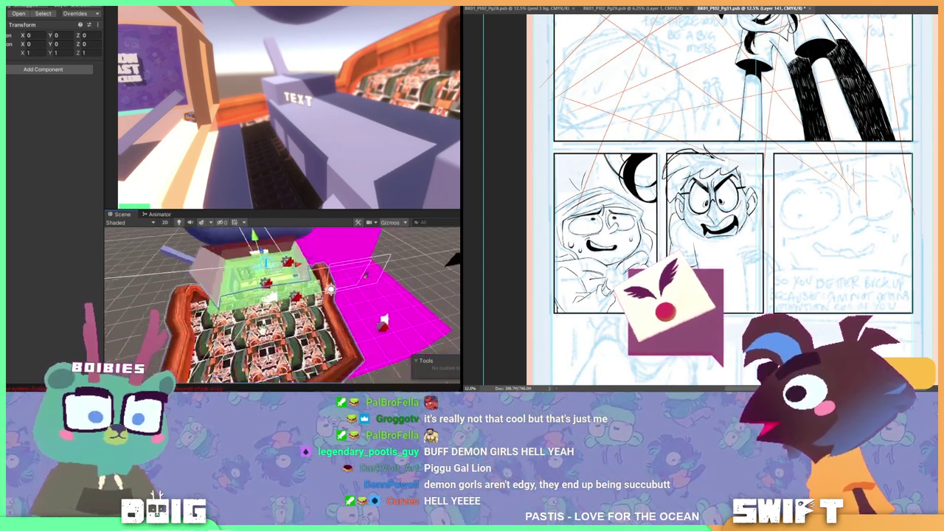
pyautogui.keyDown('alt'); pyautogui.moveTo(325, 280); pyautogui.dragTo(226, 275); pyautogui.keyUp('alt')
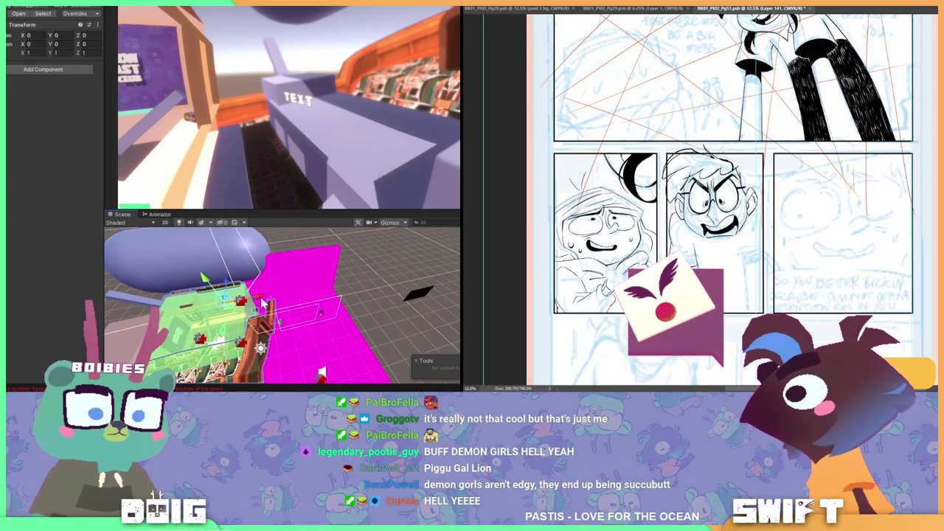
pyautogui.moveTo(262, 302); pyautogui.dragTo(416, 297)
pyautogui.press('w')
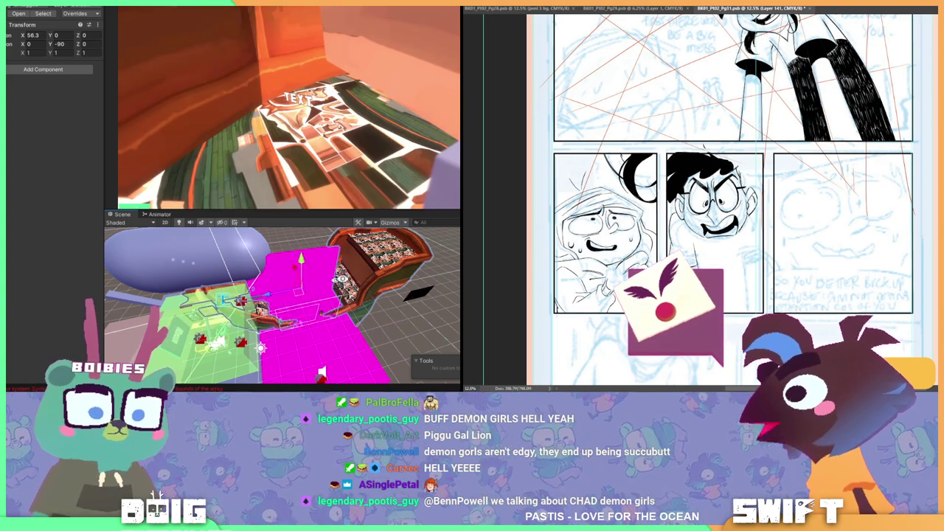
# Scale the ship uniformly to 0.5268 and move it along Z to 41.2
pyautogui.keyDown('alt'); pyautogui.moveTo(340, 279); pyautogui.dragTo(398, 302); pyautogui.keyUp('alt')
pyautogui.press('e')
pyautogui.press('r')
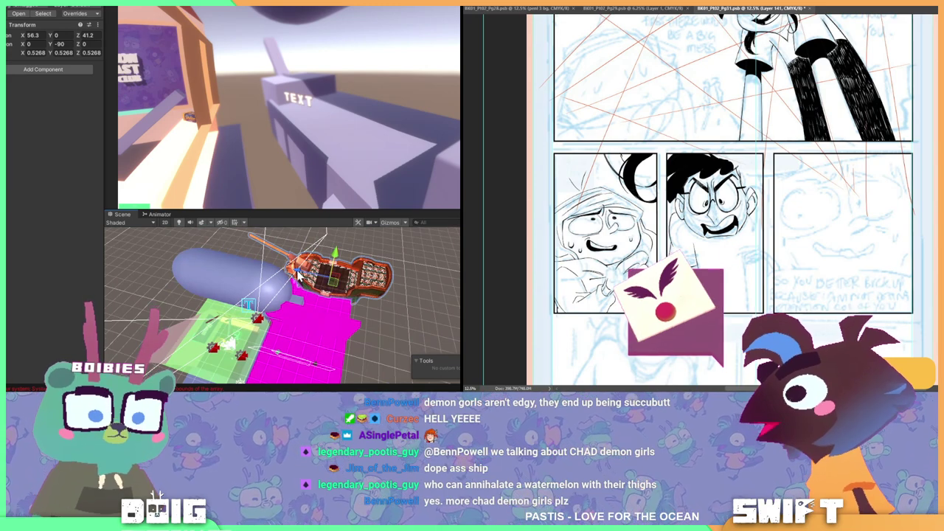
# Reposition the scaled-down ship around the text object, at X -10.6 and Z 6.2
pyautogui.moveTo(301, 274); pyautogui.dragTo(204, 349)
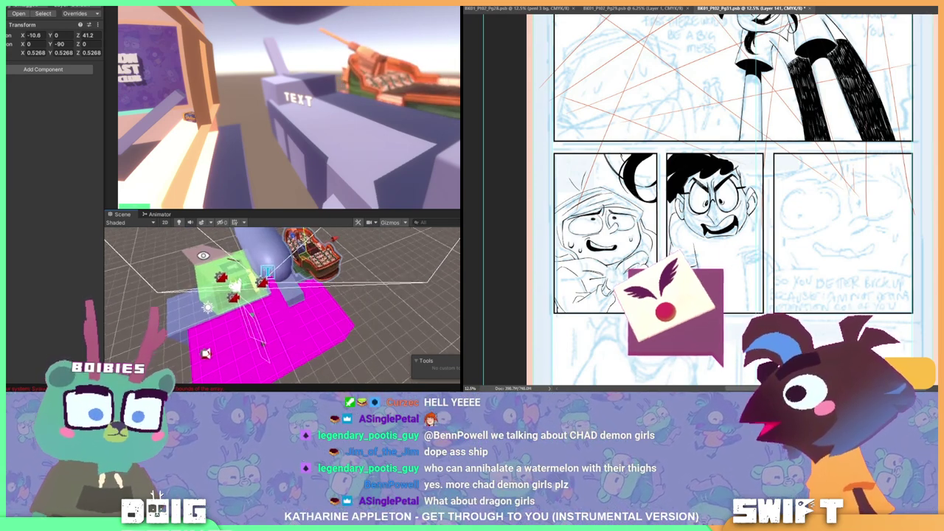
pyautogui.scroll(3, 218, 267)
pyautogui.press('f')
pyautogui.scroll(-6, 291, 299)
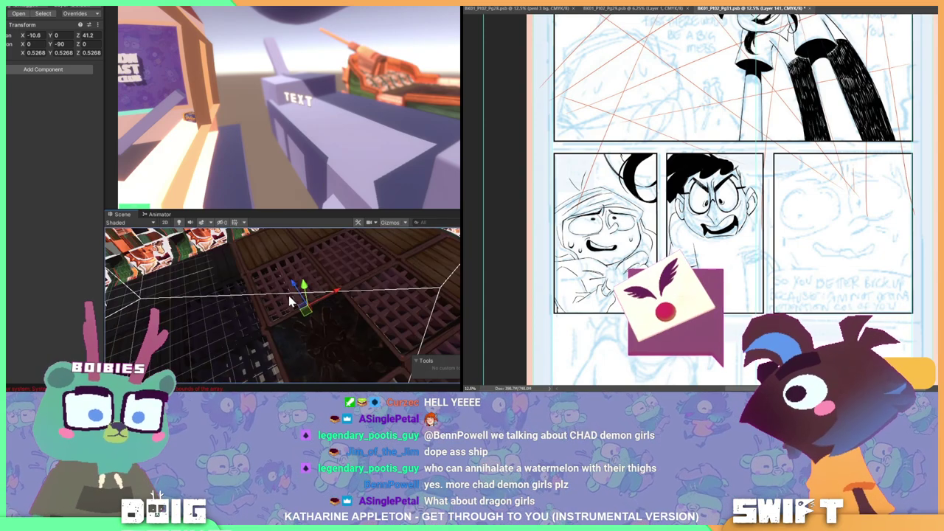
pyautogui.keyDown('alt'); pyautogui.moveTo(290, 301); pyautogui.dragTo(304, 322); pyautogui.keyUp('alt')
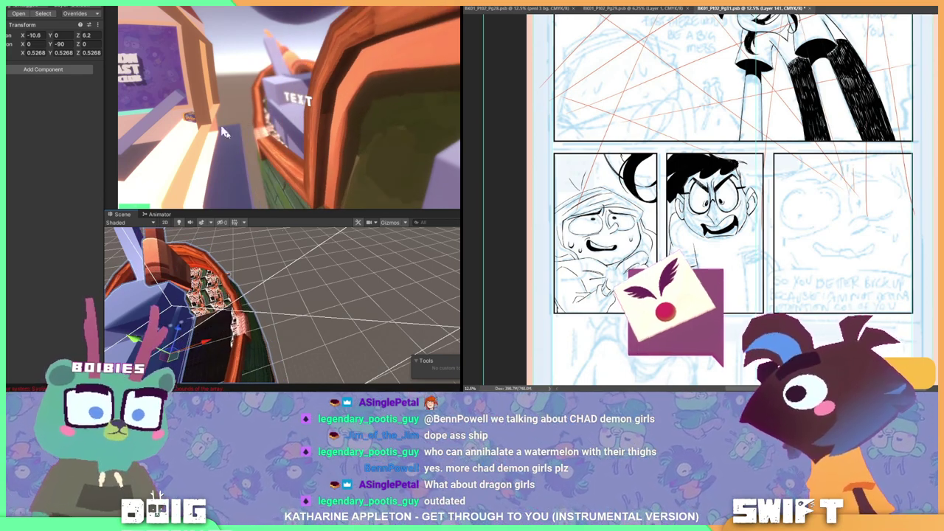
# Widen the game and scene views further and examine the ship's placement around the text object from several sides
pyautogui.moveTo(102, 176); pyautogui.dragTo(65, 172)
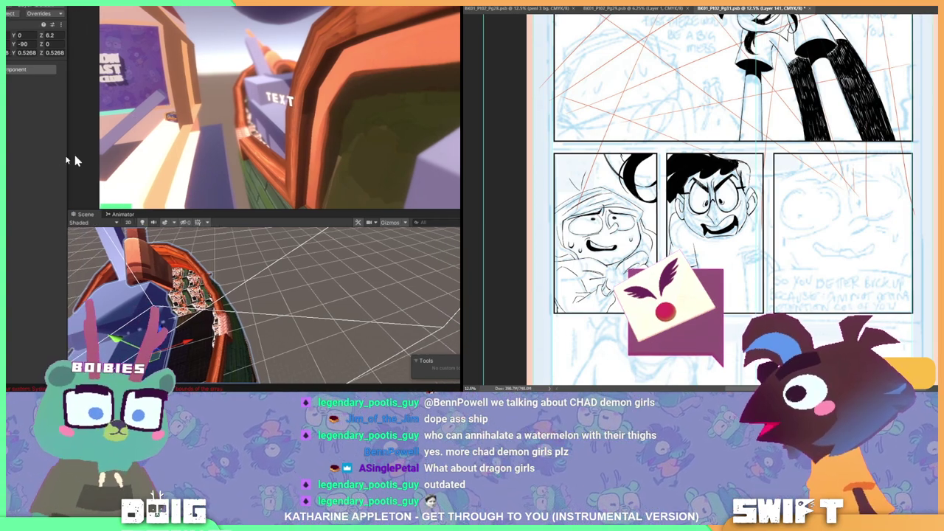
pyautogui.keyDown('alt'); pyautogui.moveTo(207, 310); pyautogui.dragTo(235, 293); pyautogui.keyUp('alt')
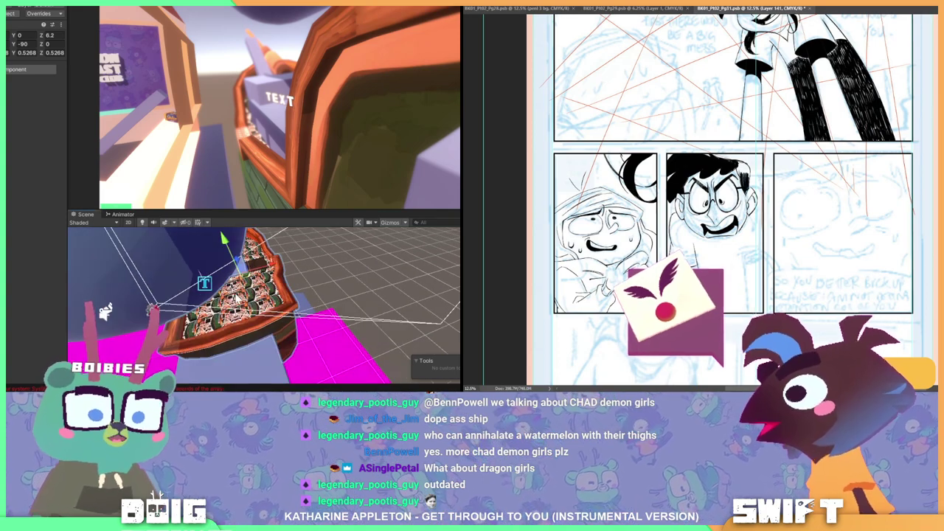
pyautogui.keyDown('alt'); pyautogui.moveTo(214, 316); pyautogui.dragTo(342, 298); pyautogui.keyUp('alt')
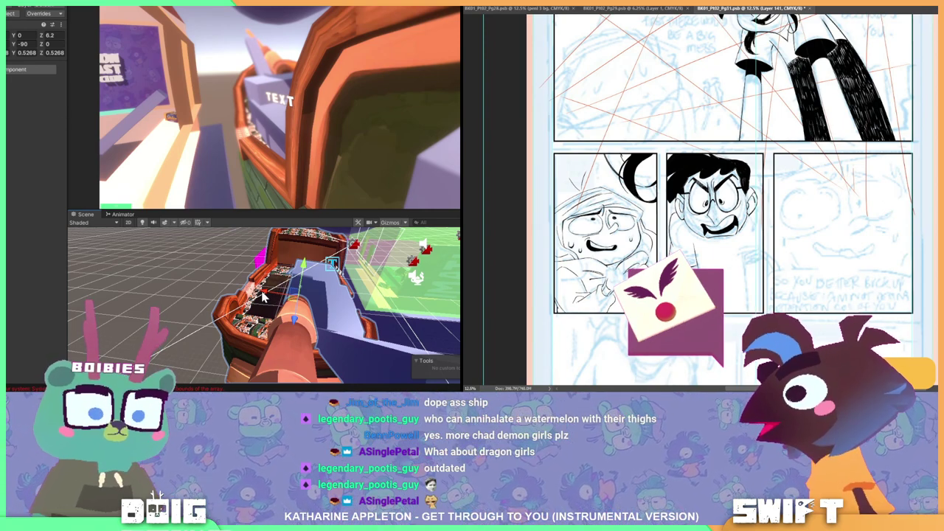
# Move the ship along Z to 1.8
pyautogui.moveTo(262, 292); pyautogui.dragTo(275, 291)
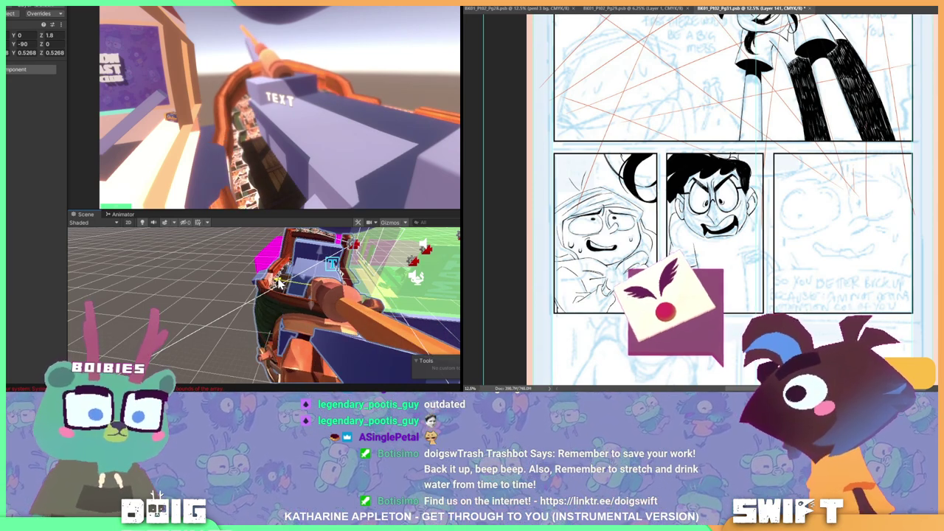
pyautogui.click(316, 258)
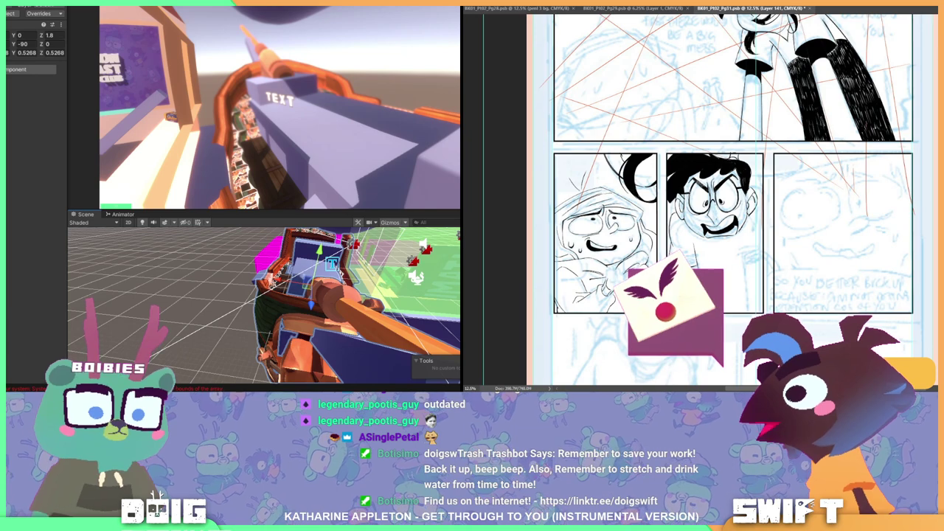
pyautogui.moveTo(701, 221); pyautogui.dragTo(705, 196)
# Select the placeholder cubes overlapping the ship and turn off their mesh rendering to uncover the deck
pyautogui.click(274, 275)
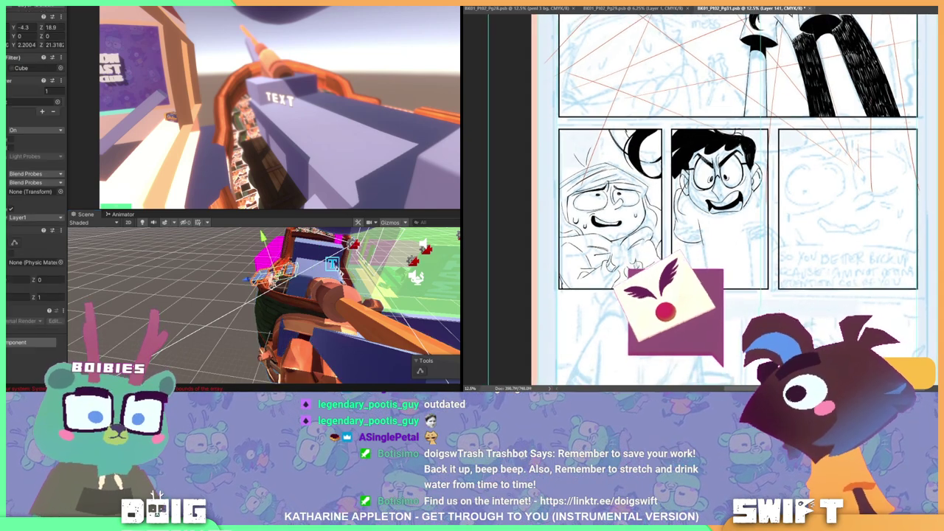
pyautogui.keyDown('shift'); pyautogui.click(312, 284); pyautogui.keyUp('shift')
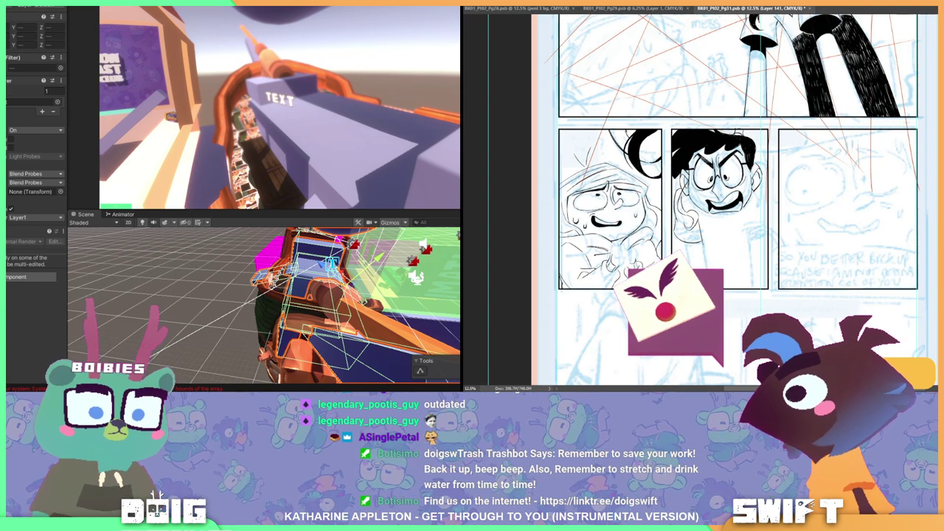
pyautogui.scroll(-5, 302, 270)
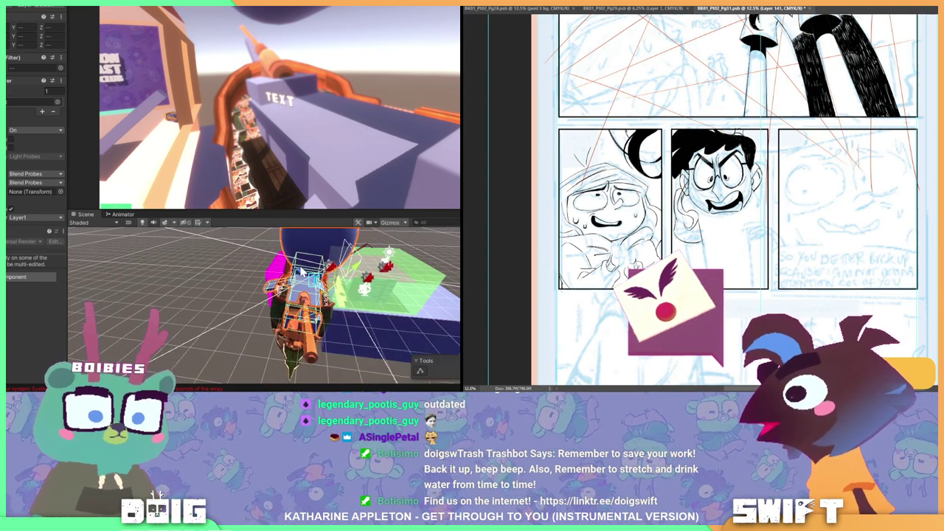
pyautogui.click(290, 249)
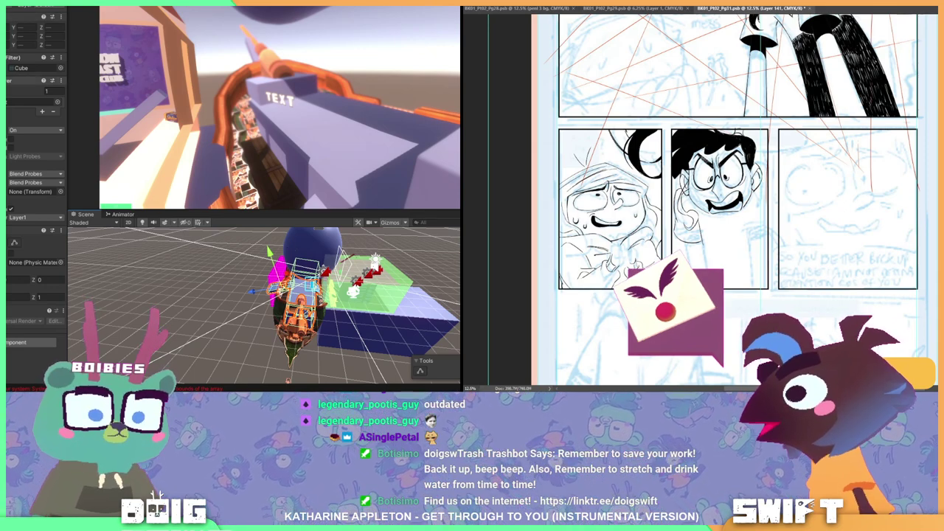
pyautogui.click(7, 80)
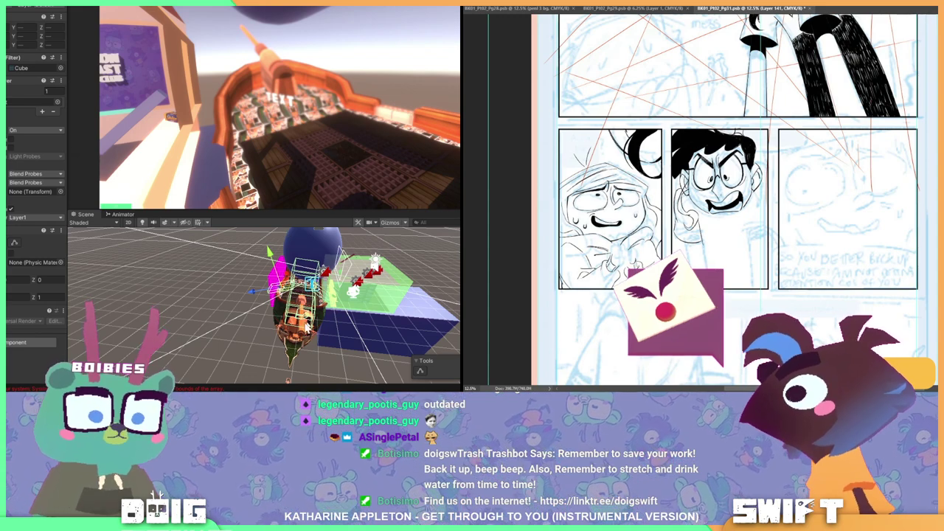
# Select the whole ship again in the 3D scene
pyautogui.scroll(3, 305, 322)
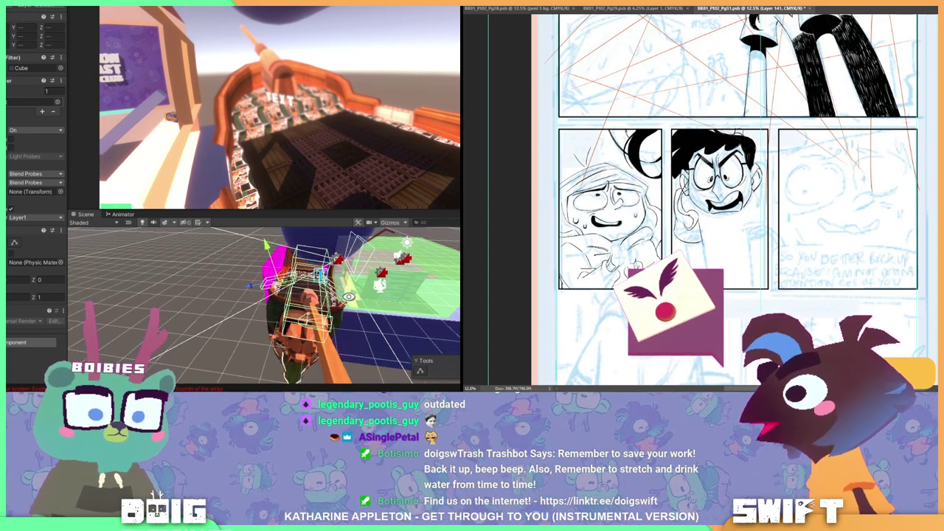
pyautogui.keyDown('alt'); pyautogui.moveTo(349, 296); pyautogui.dragTo(343, 274); pyautogui.keyUp('alt')
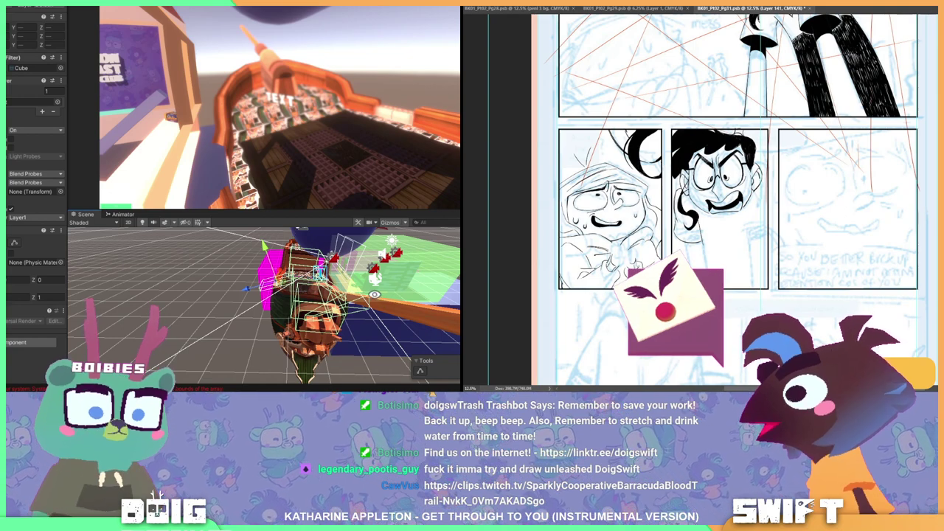
pyautogui.keyDown('alt'); pyautogui.moveTo(375, 294); pyautogui.dragTo(241, 331); pyautogui.keyUp('alt')
pyautogui.keyDown('alt'); pyautogui.moveTo(324, 287); pyautogui.dragTo(355, 278); pyautogui.keyUp('alt')
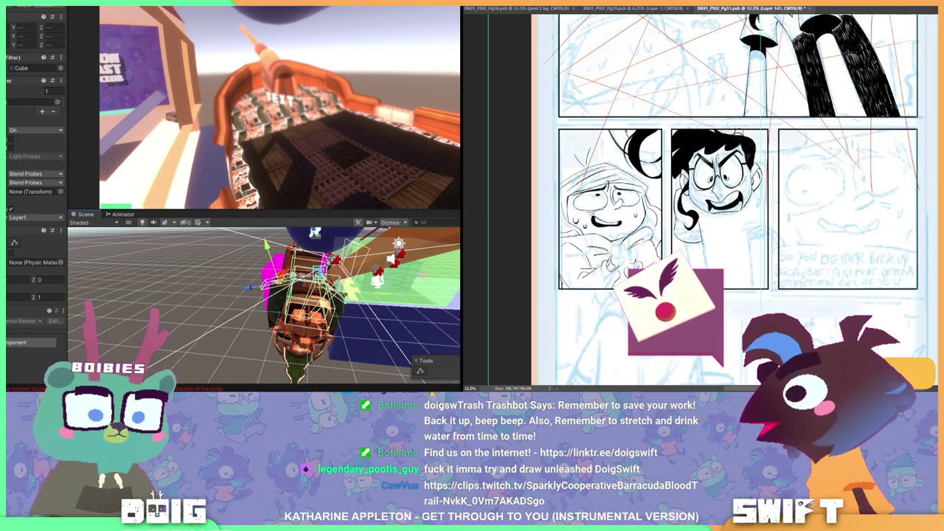
pyautogui.click(428, 310)
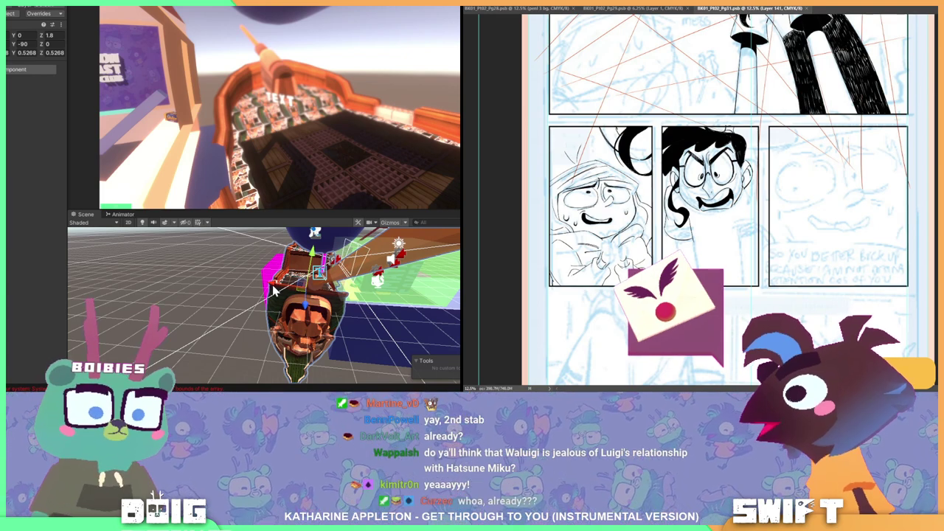
# Close the comic page BK01_Pt02_Pg31.psb and reopen it from the recent files at 12.5% zoom
pyautogui.hotkey('ctrl', 'w')
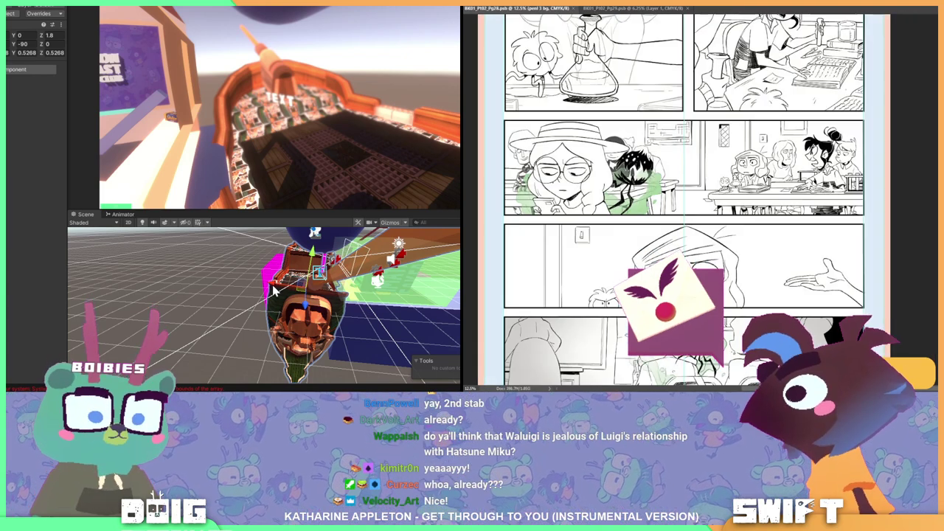
pyautogui.hotkey('alt', 'f')
pyautogui.press('Down')
pyautogui.press('Down')
pyautogui.press('Down')
pyautogui.press('Down')
pyautogui.press('Down')
pyautogui.press('Right')
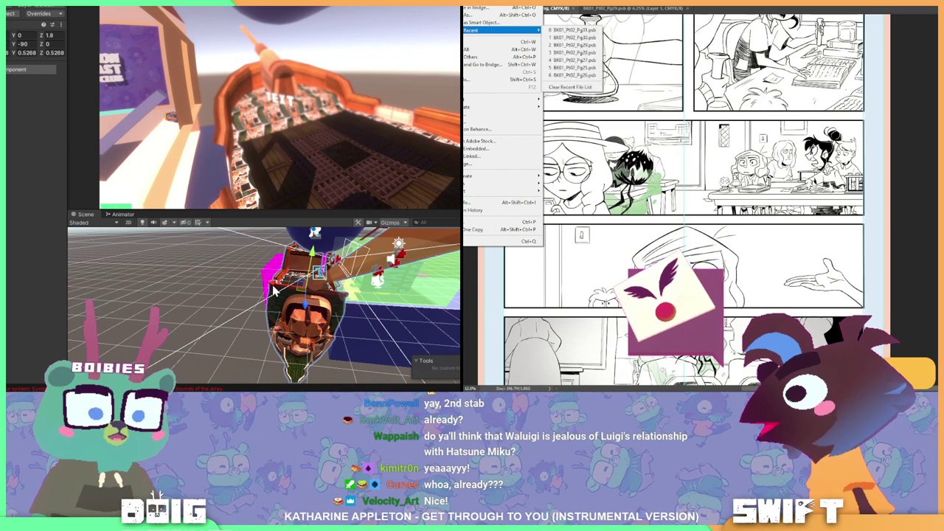
pyautogui.press('Return')
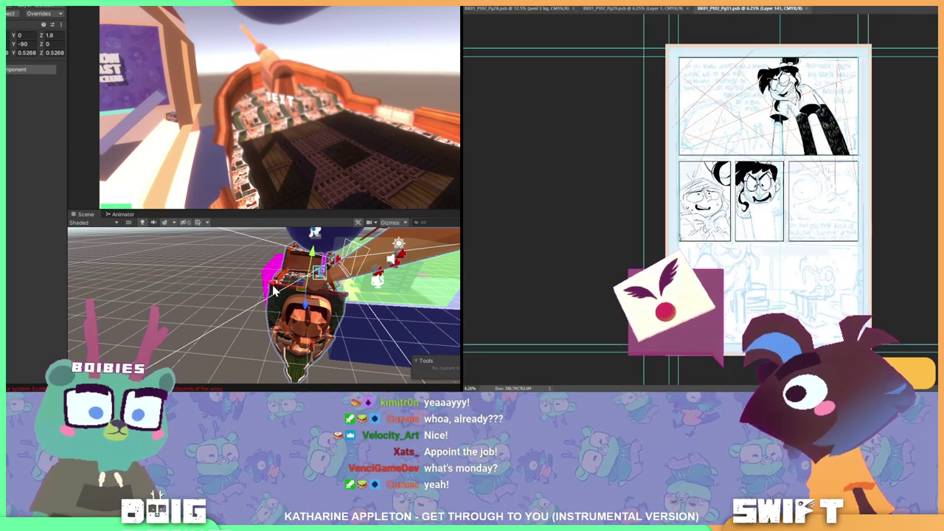
pyautogui.hotkey('ctrl', '+')
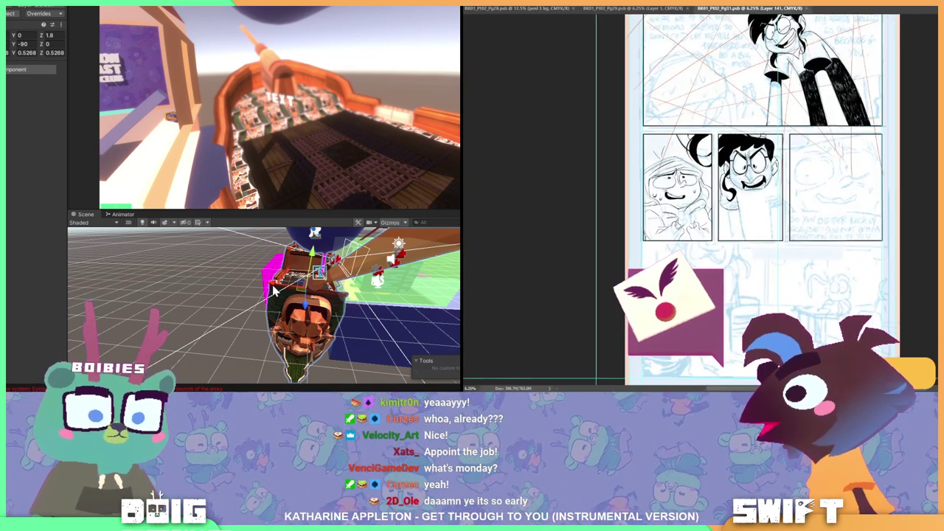
pyautogui.hotkey('ctrl', '+')
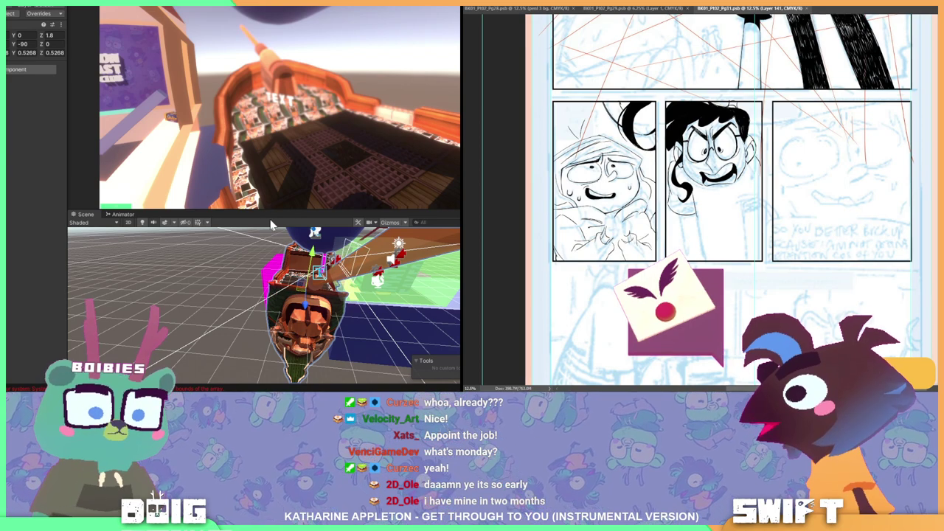
# Move the ship along Z to 5.1
pyautogui.moveTo(271, 284); pyautogui.dragTo(267, 289)
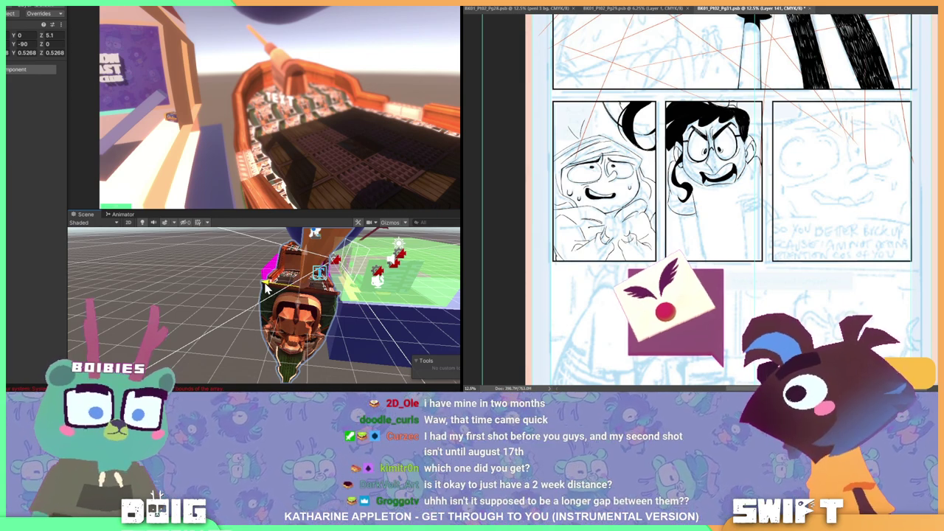
pyautogui.moveTo(265, 282); pyautogui.dragTo(264, 284)
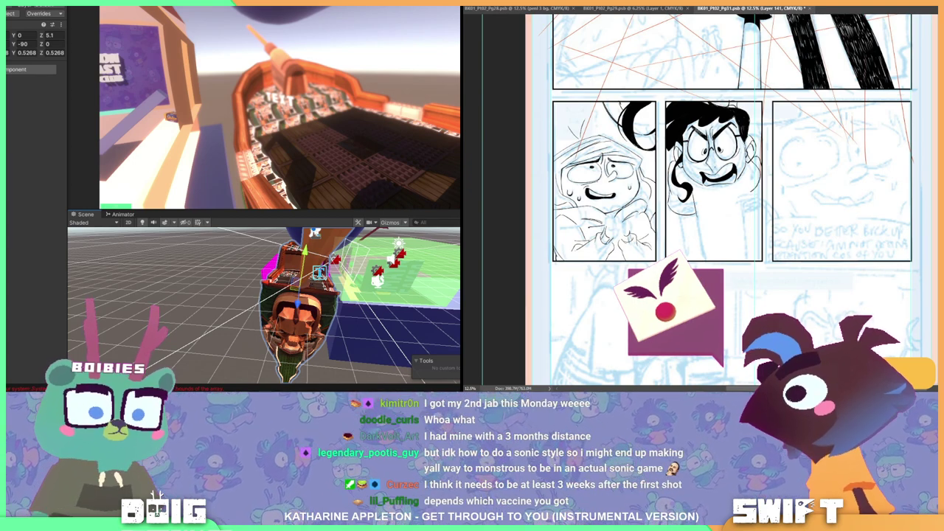
# Ink the second curled hair lock, on the bare side of the grinning character's face in the second row's second panel
pyautogui.moveTo(753, 167)
pyautogui.mouseDown()
pyautogui.moveTo(749, 200)
pyautogui.moveTo(754, 193)
pyautogui.mouseUp()
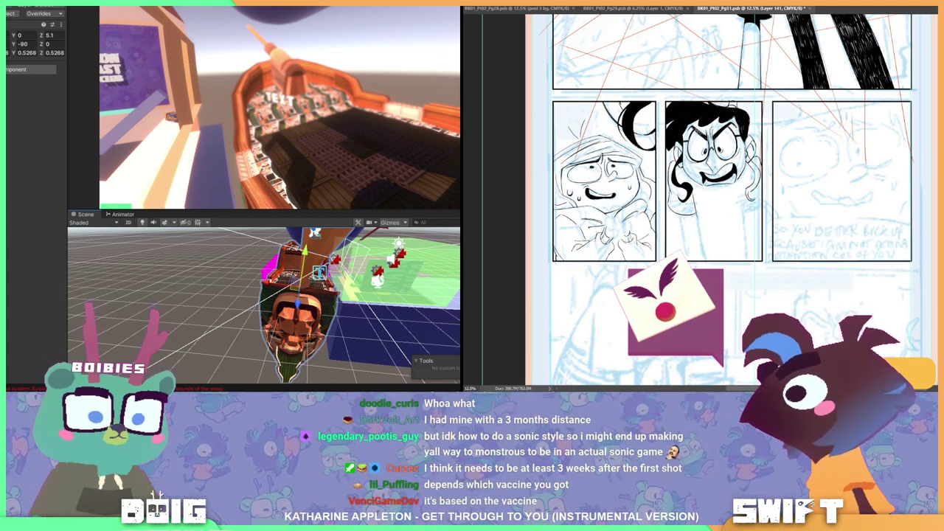
pyautogui.hotkey('ctrl', 'z')
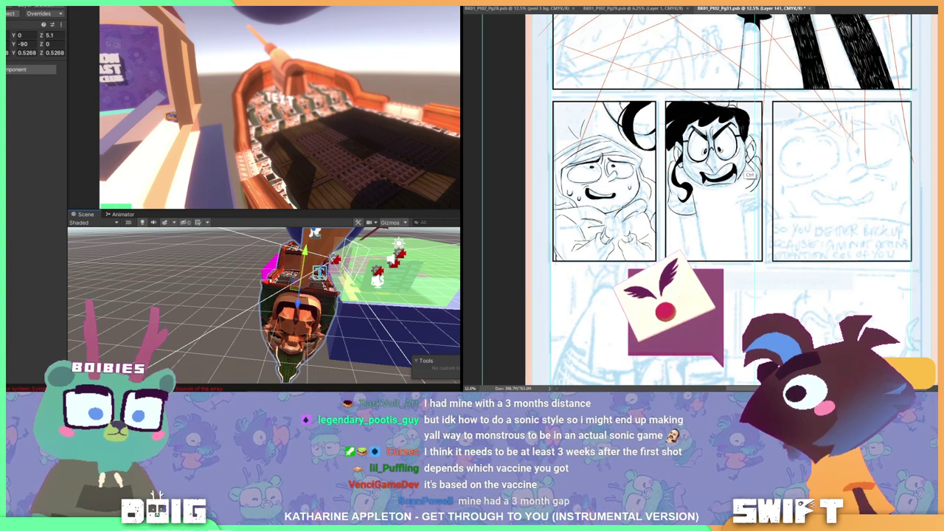
pyautogui.moveTo(754, 160); pyautogui.dragTo(749, 194)
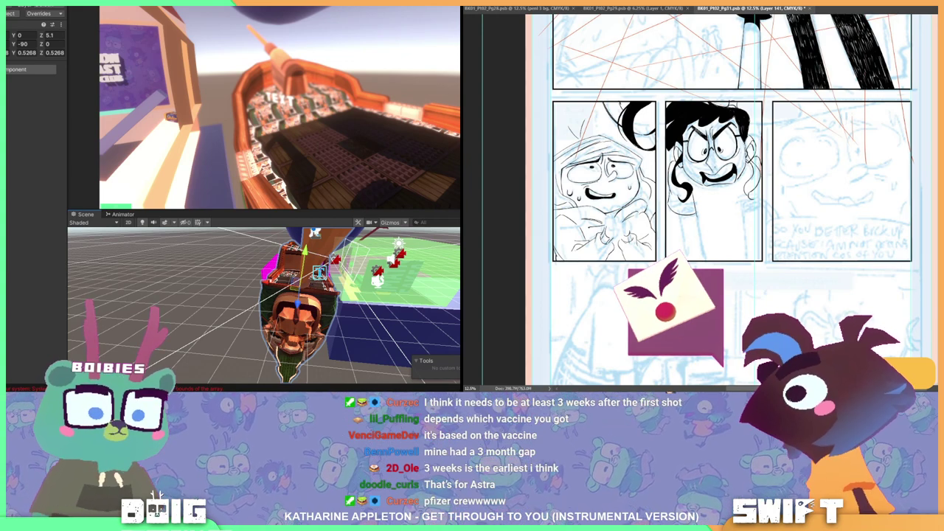
pyautogui.moveTo(752, 189); pyautogui.dragTo(744, 198)
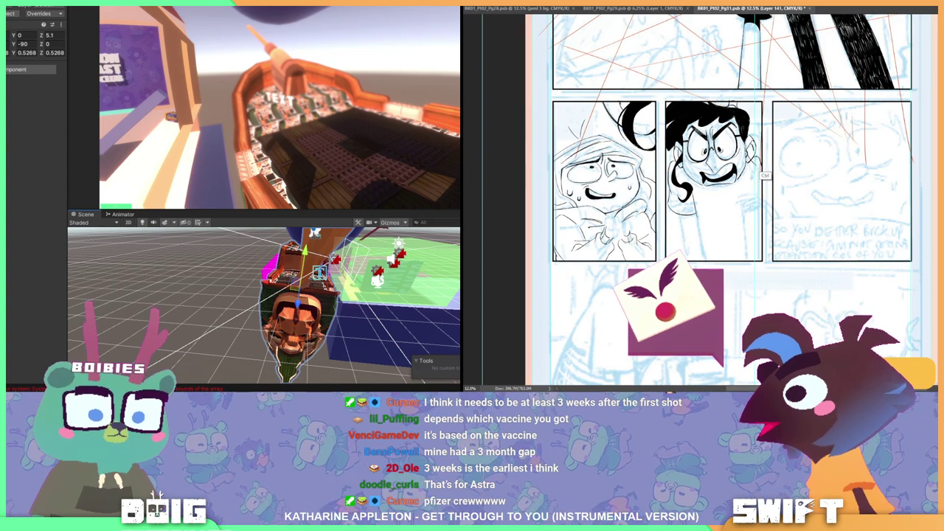
pyautogui.moveTo(751, 159); pyautogui.dragTo(742, 198)
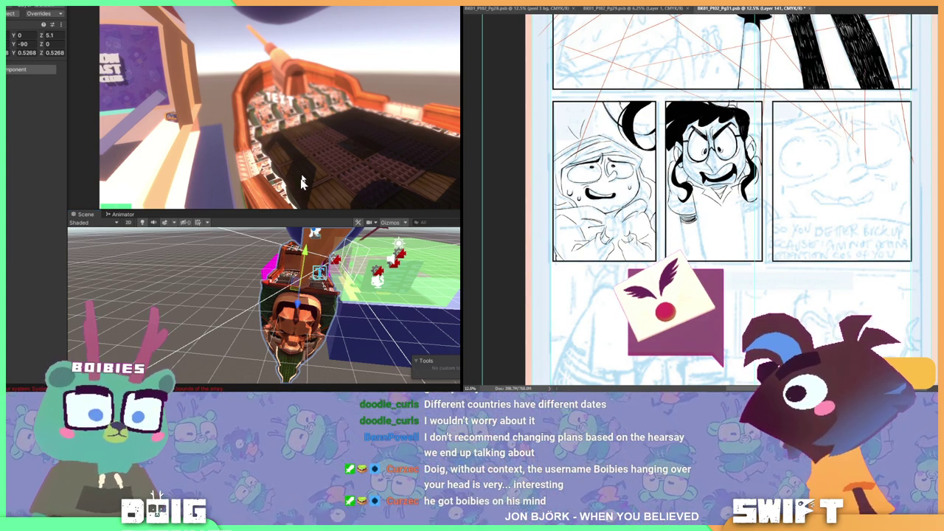
# Replace the material on the ship's Deck mesh with ShipDeck, searching the materials for "ship"
pyautogui.keyDown('alt'); pyautogui.moveTo(294, 298); pyautogui.dragTo(261, 334); pyautogui.keyUp('alt')
pyautogui.scroll(4, 245, 273)
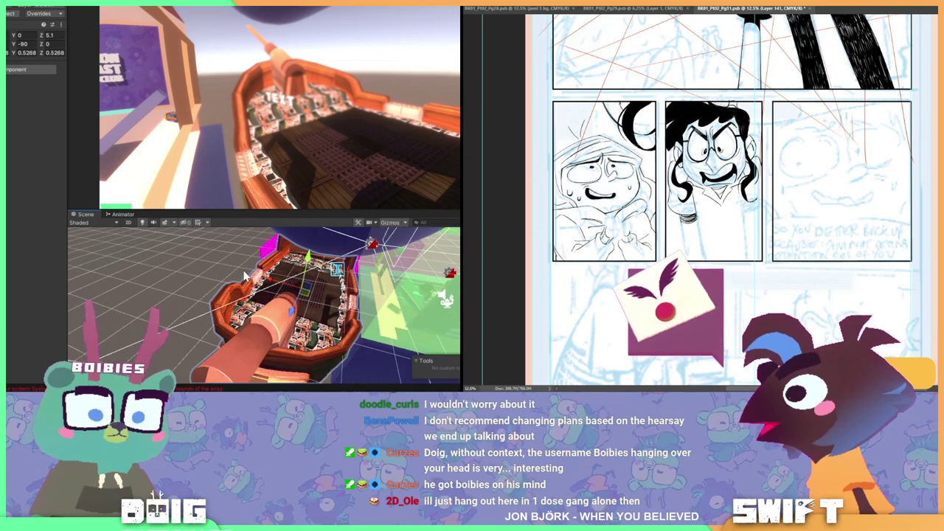
pyautogui.keyDown('alt'); pyautogui.moveTo(235, 271); pyautogui.dragTo(320, 365); pyautogui.keyUp('alt')
pyautogui.moveTo(368, 310); pyautogui.dragTo(313, 326, button='middle')
pyautogui.scroll(3, 298, 326)
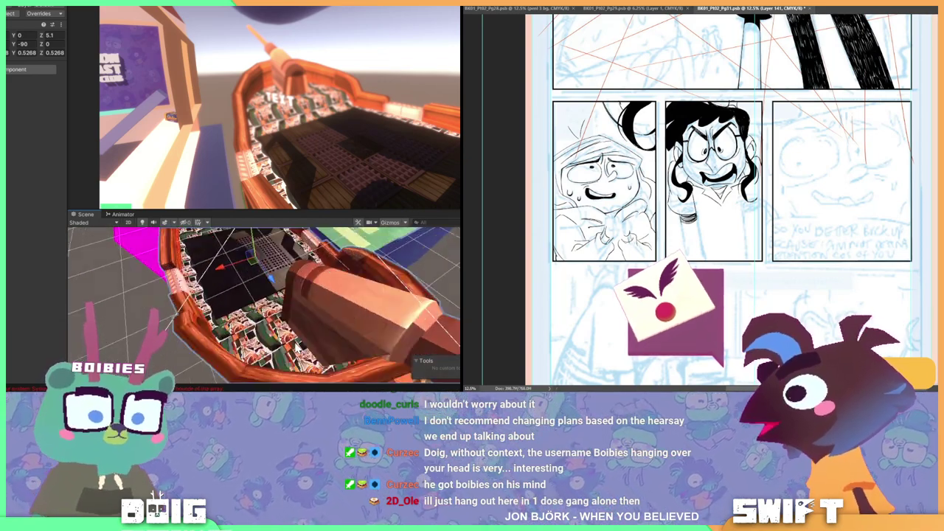
pyautogui.click(296, 344)
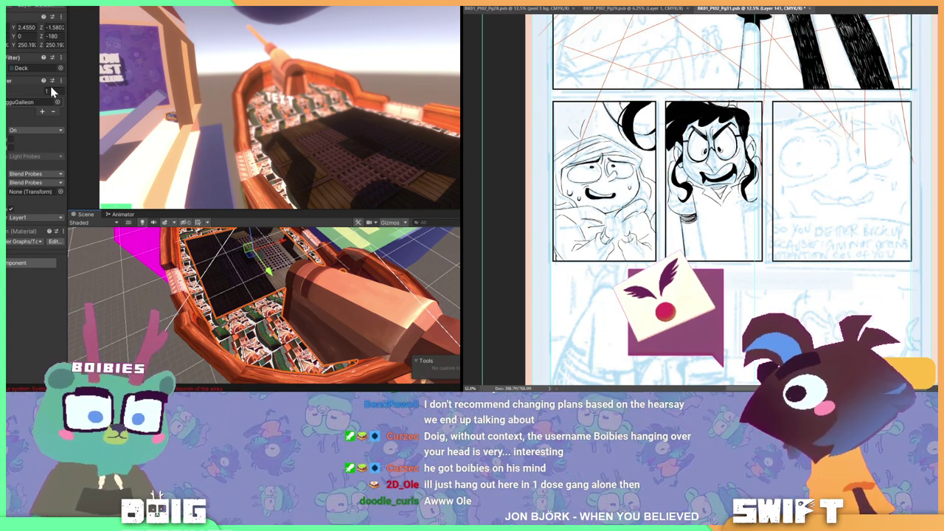
pyautogui.click(59, 103)
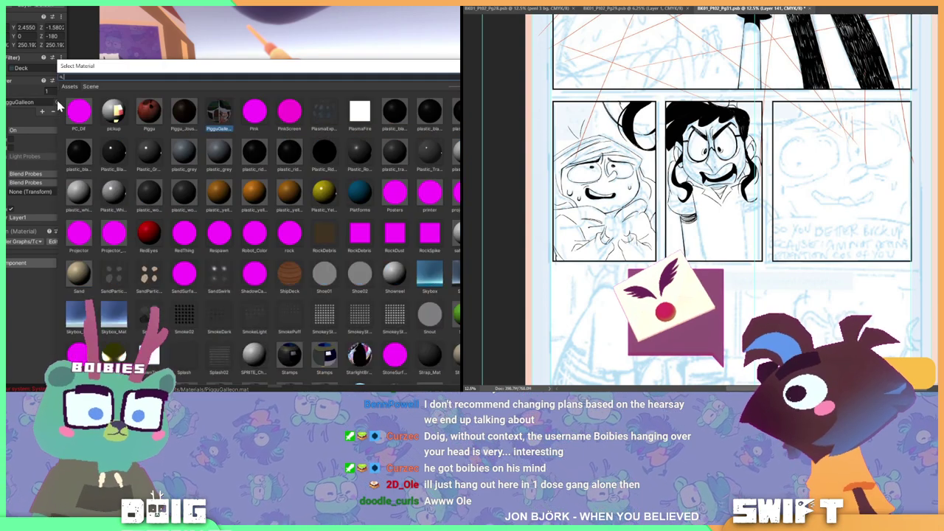
pyautogui.write('ship')
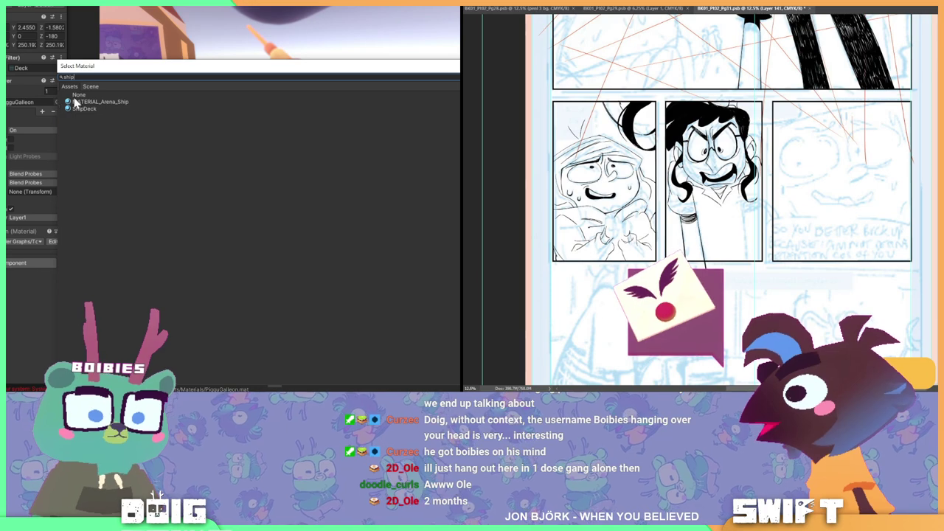
pyautogui.click(89, 108)
pyautogui.doubleClick(90, 109)
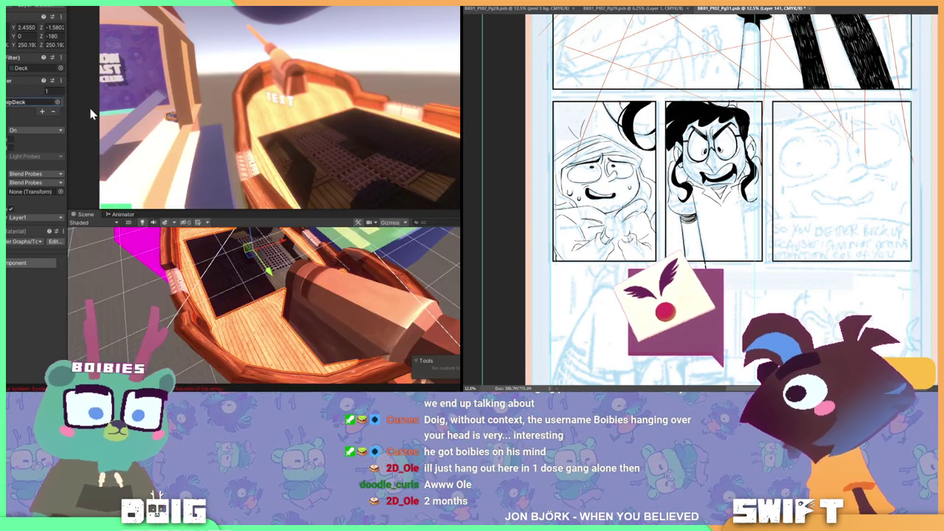
# Select the Arena_Floor mesh in the ship's hold and widen the Inspector to show its full settings
pyautogui.keyDown('alt'); pyautogui.moveTo(308, 289); pyautogui.dragTo(258, 337); pyautogui.keyUp('alt')
pyautogui.click(259, 334)
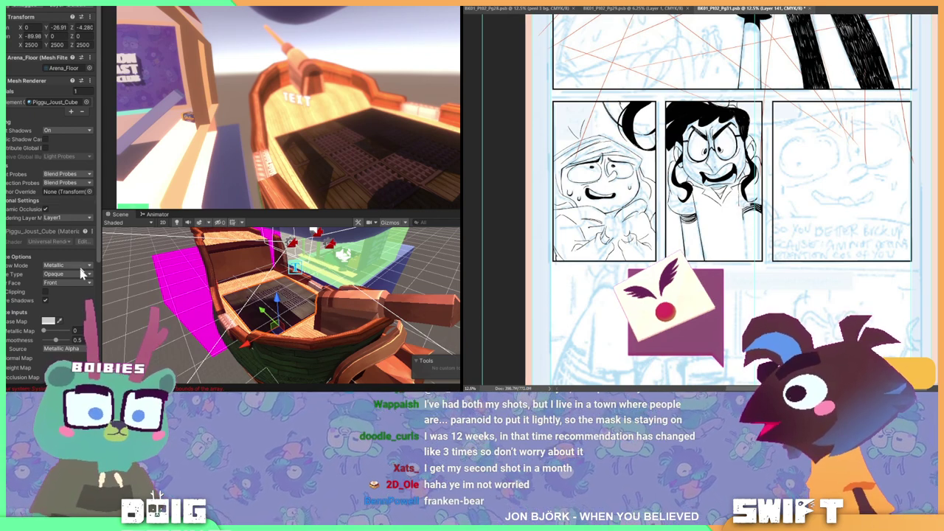
pyautogui.moveTo(103, 293); pyautogui.dragTo(112, 289)
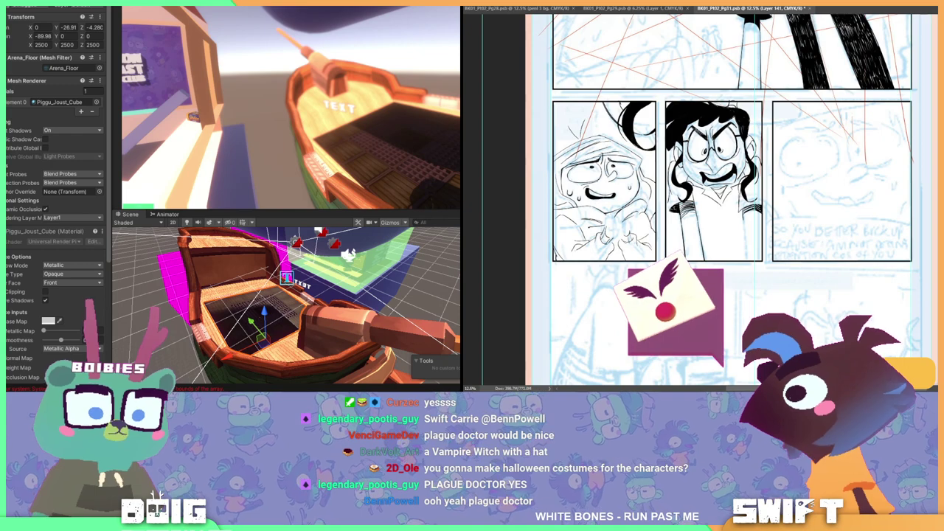
# Switch the Arena_Floor's Piggu_Joust_Cube material to ToonShader, searching the shaders for "toon"
pyautogui.scroll(-10, 55, 185)
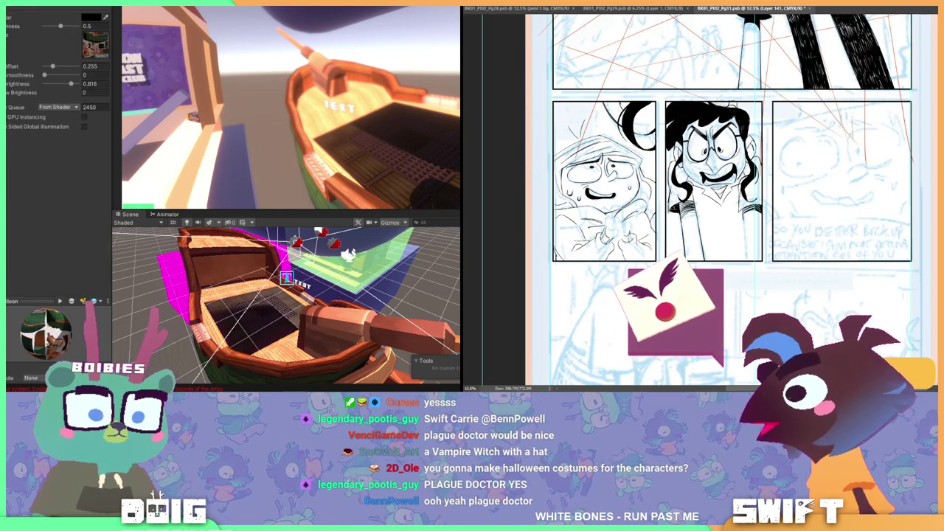
pyautogui.moveTo(6, 167)
pyautogui.mouseDown()
pyautogui.moveTo(219, 300)
pyautogui.moveTo(239, 326)
pyautogui.moveTo(33, 168)
pyautogui.moveTo(6, 185)
pyautogui.mouseUp()
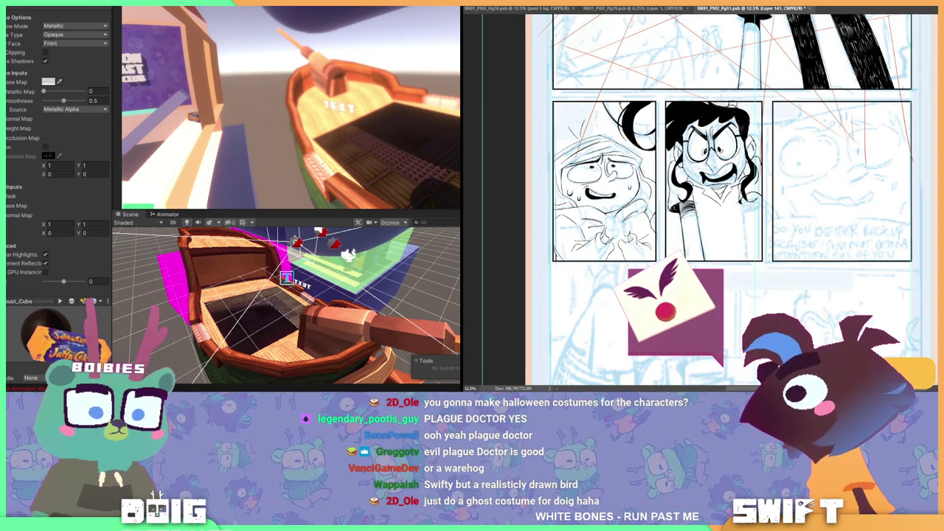
pyautogui.click(61, 7)
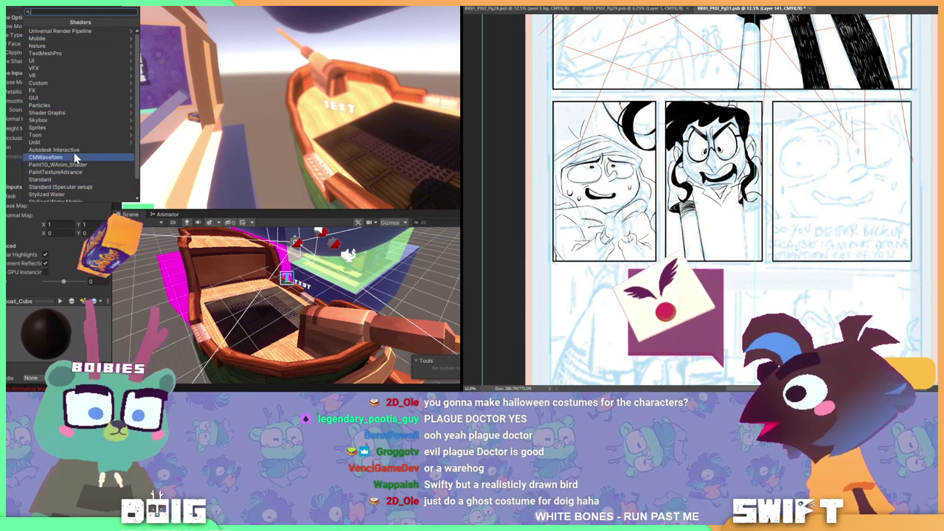
pyautogui.write('t')
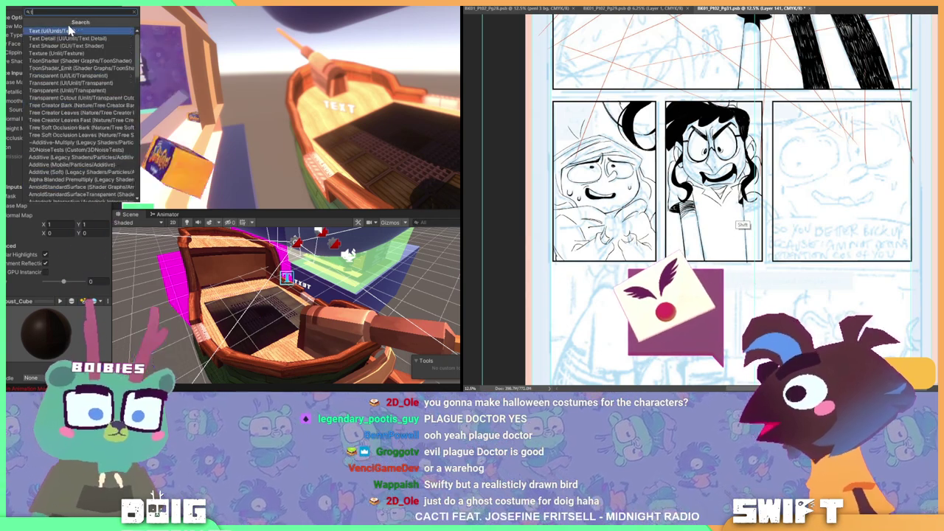
pyautogui.write('oon')
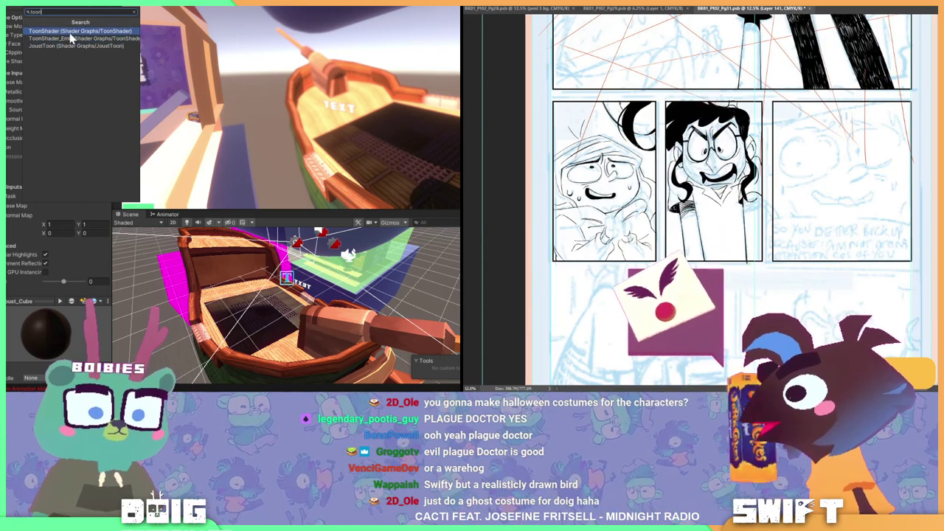
pyautogui.click(69, 33)
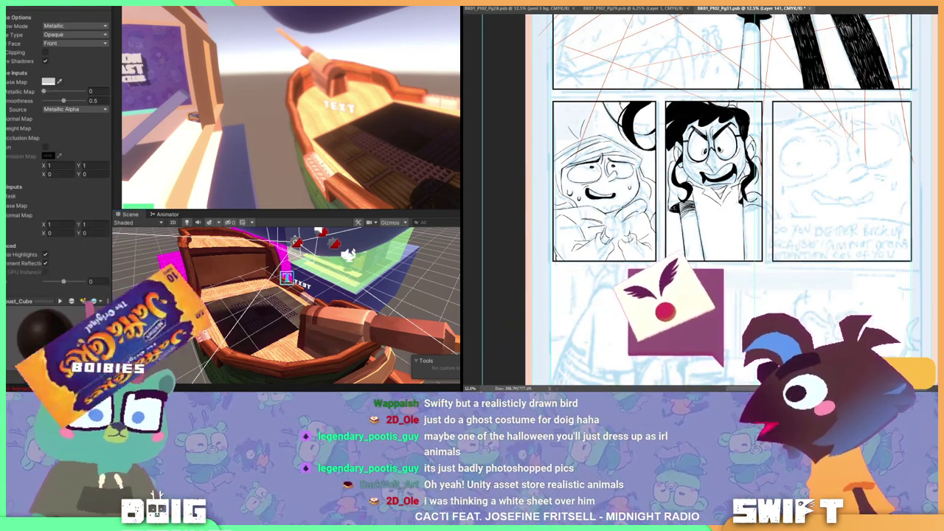
pyautogui.hotkey('ctrl', 'z')
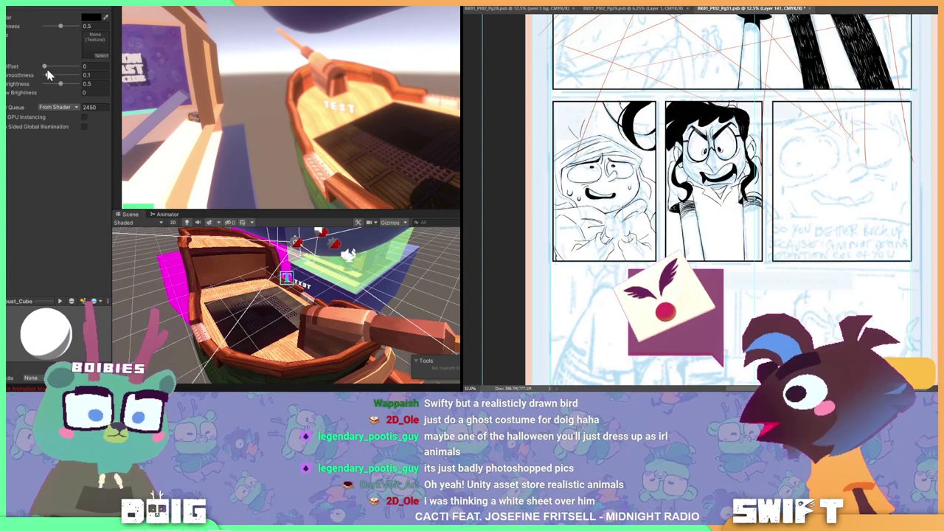
# Assign piggujoust_cube_TEXTURE as the floor material's texture, searching the textures for "cube"
pyautogui.click(101, 57)
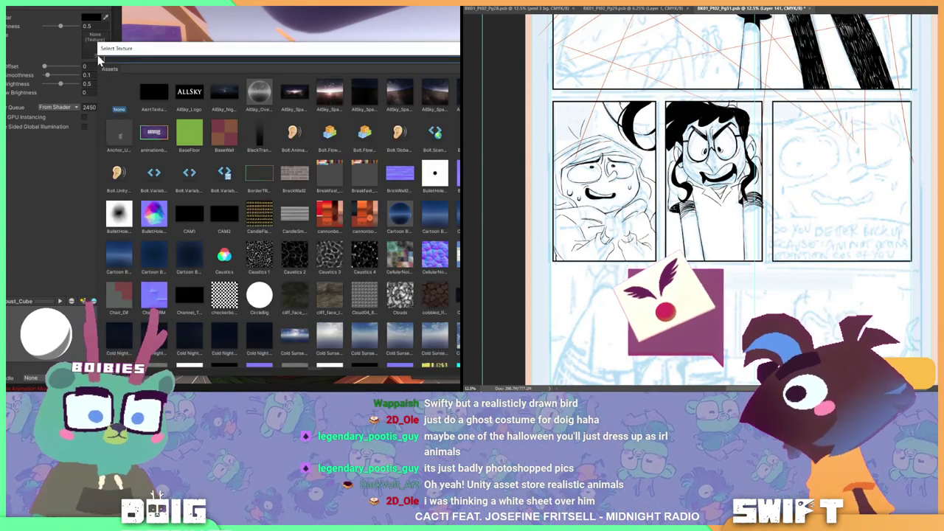
pyautogui.write('cube')
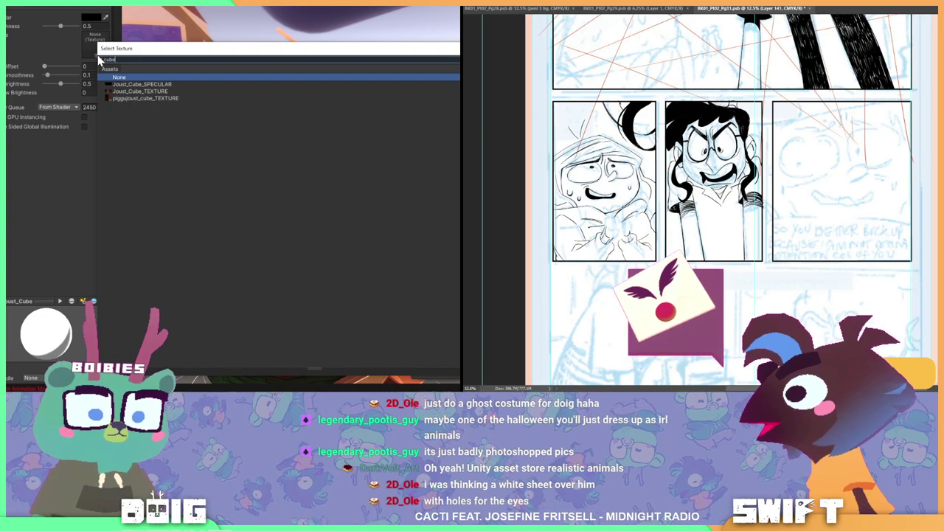
pyautogui.click(140, 98)
pyautogui.doubleClick(142, 100)
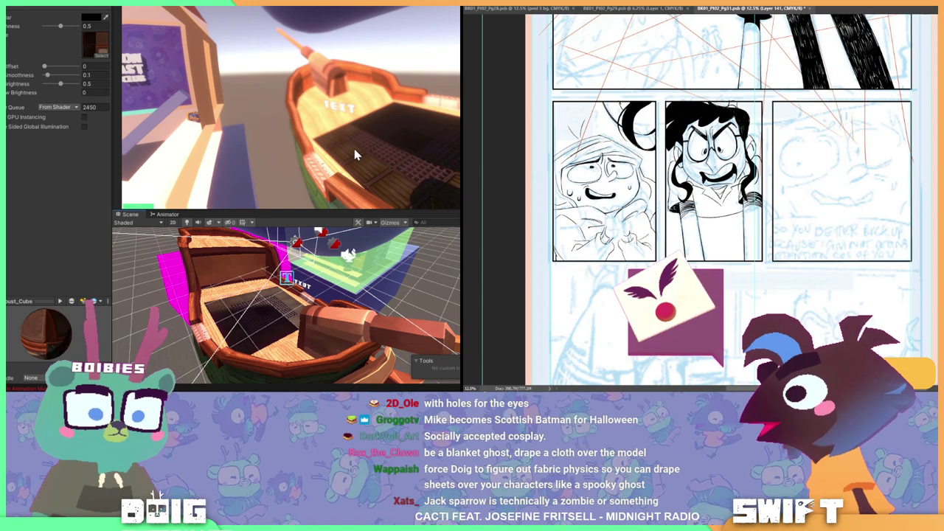
# Ink dense horizontal hatching across the grinning character's shirt in the second row's second panel
pyautogui.press('r')
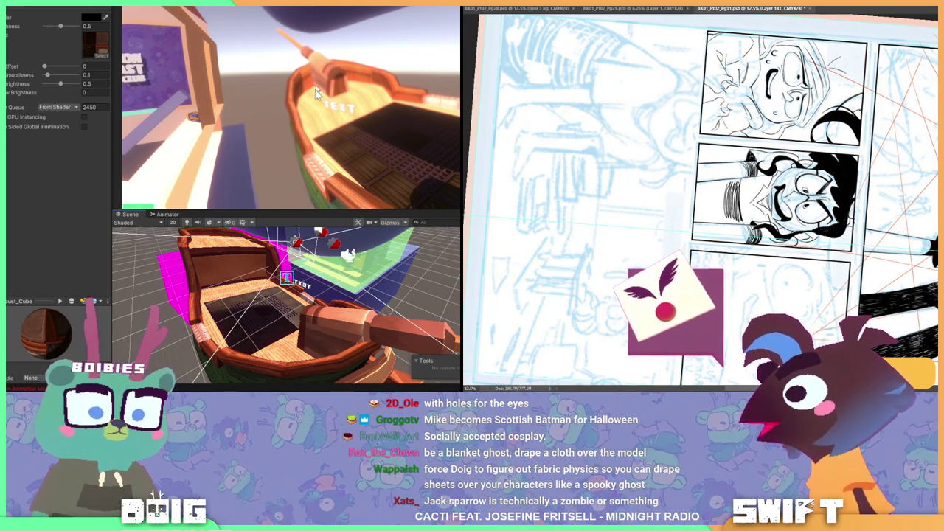
pyautogui.scroll(-4, 274, 321)
pyautogui.scroll(3, 281, 320)
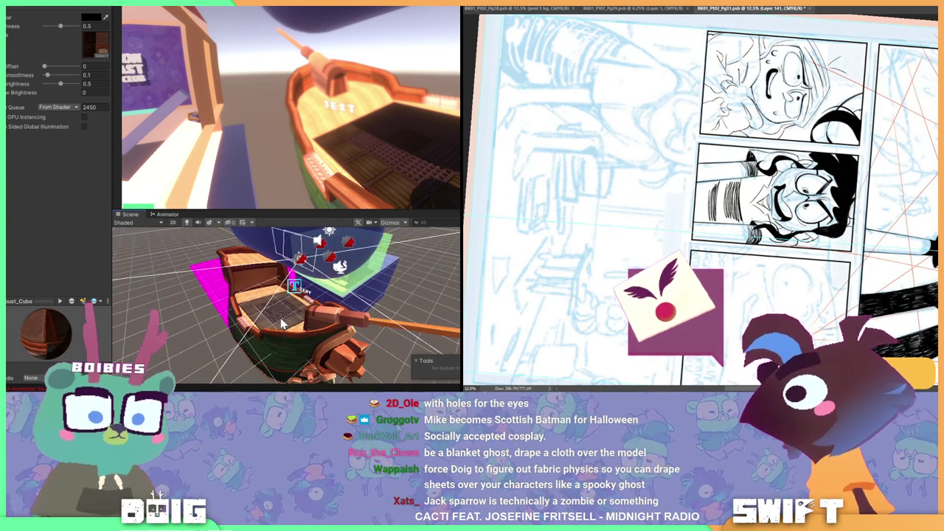
pyautogui.keyDown('alt'); pyautogui.moveTo(331, 300); pyautogui.dragTo(405, 340); pyautogui.keyUp('alt')
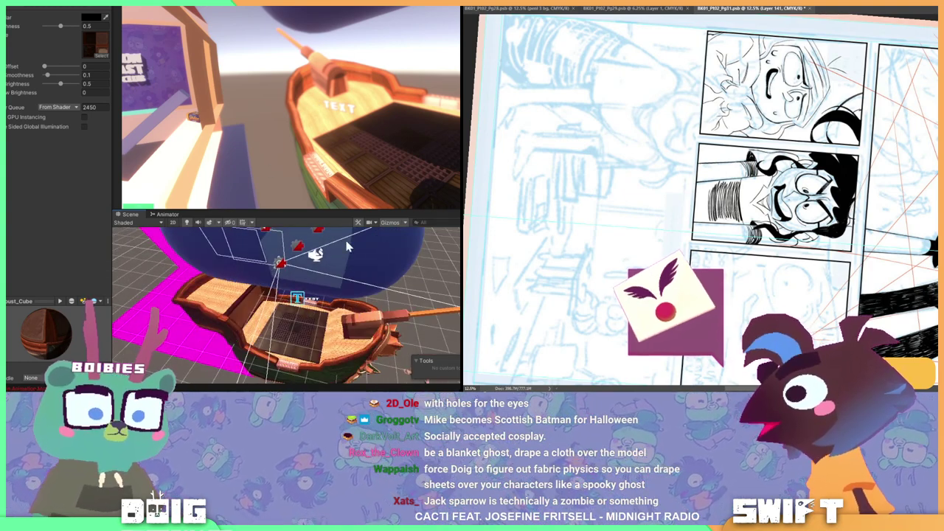
pyautogui.keyDown('alt'); pyautogui.moveTo(248, 289); pyautogui.dragTo(440, 291); pyautogui.keyUp('alt')
pyautogui.keyDown('alt'); pyautogui.moveTo(325, 291); pyautogui.dragTo(447, 264); pyautogui.keyUp('alt')
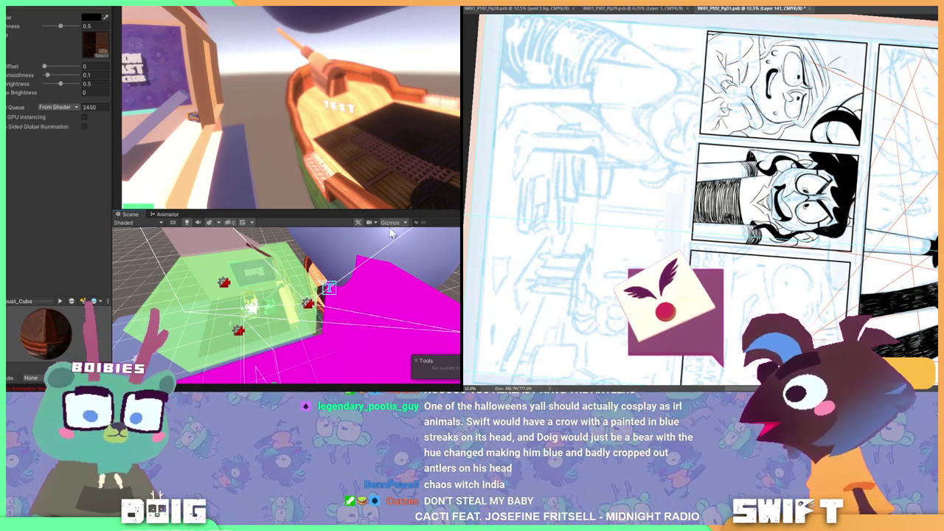
pyautogui.press('r')
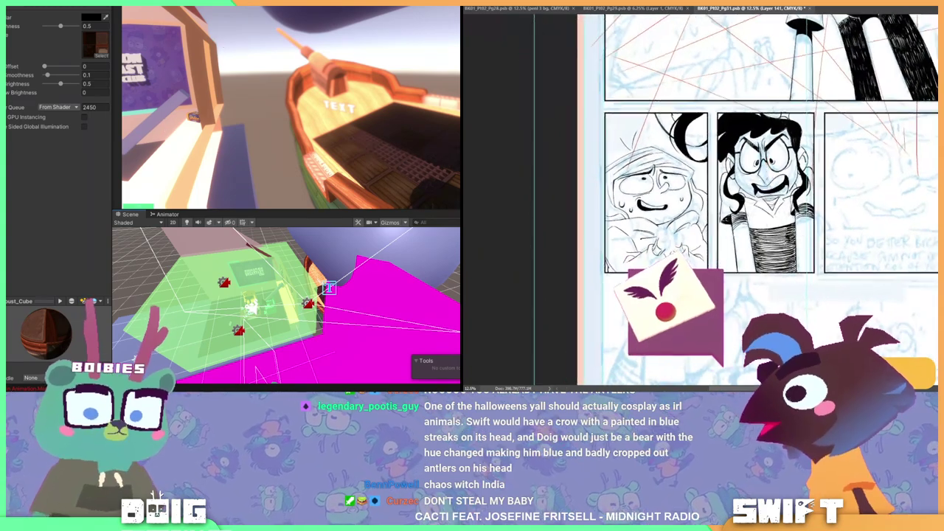
pyautogui.moveTo(737, 199); pyautogui.dragTo(712, 207)
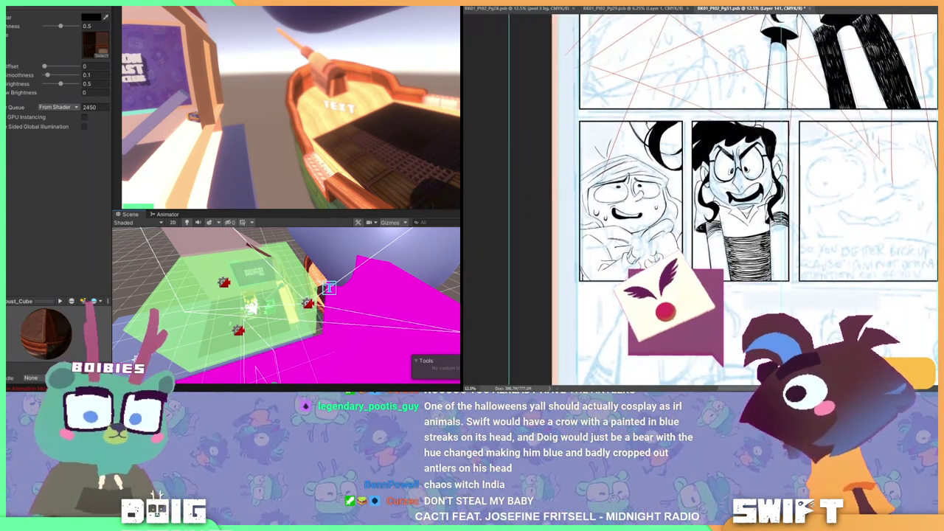
pyautogui.moveTo(848, 221); pyautogui.dragTo(849, 181)
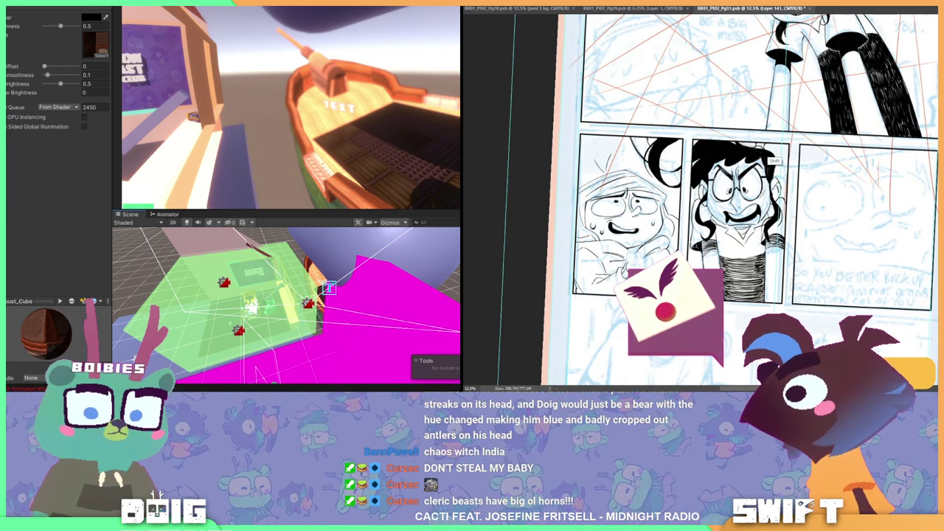
# Save the comic page BK01_Pt02_Pg31.psb
pyautogui.scroll(3, 701, 199)
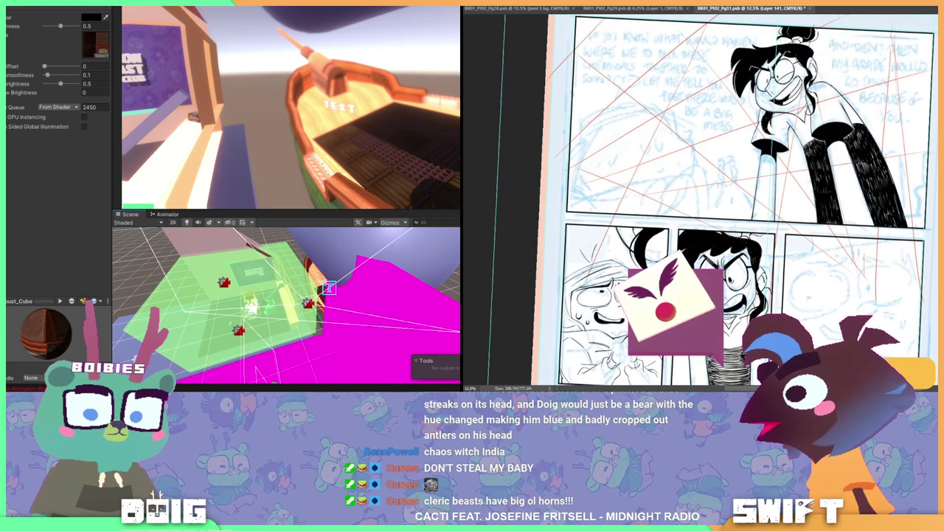
pyautogui.scroll(-2, 701, 199)
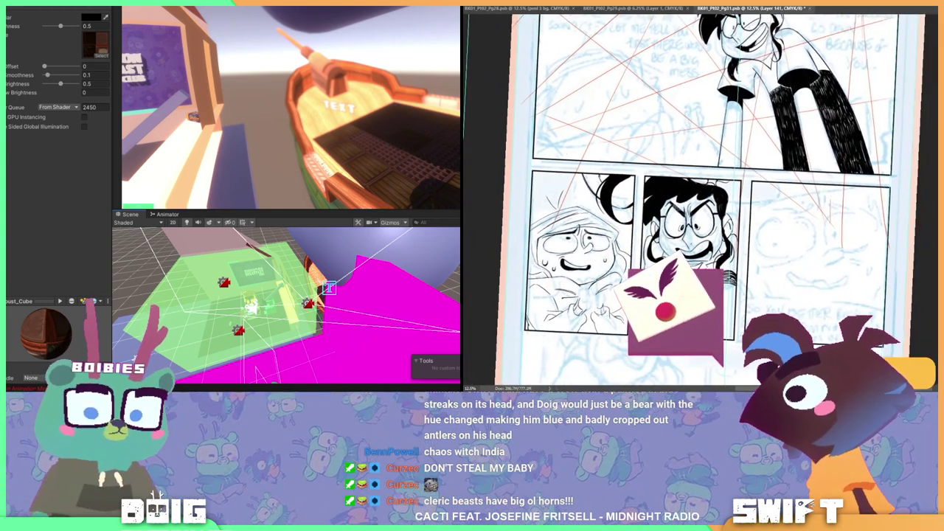
pyautogui.hotkey('ctrl', 's')
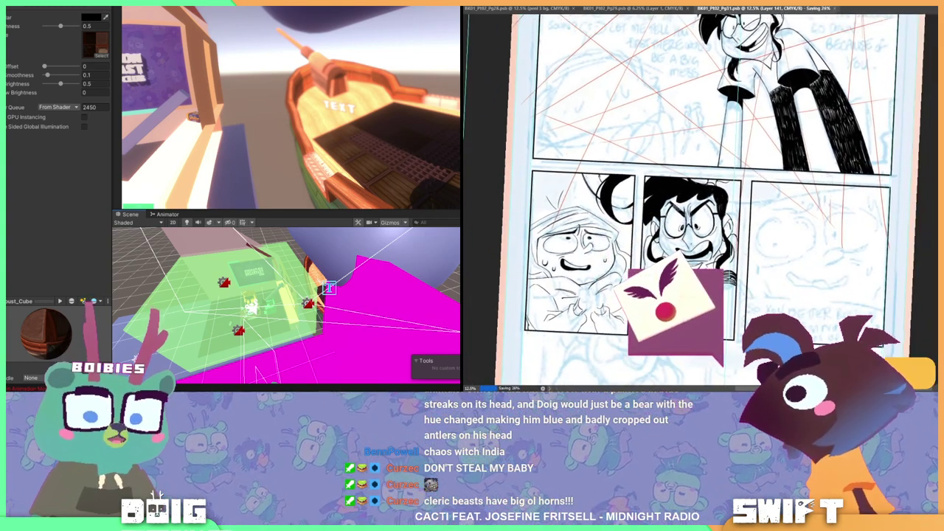
pyautogui.scroll(2, 701, 199)
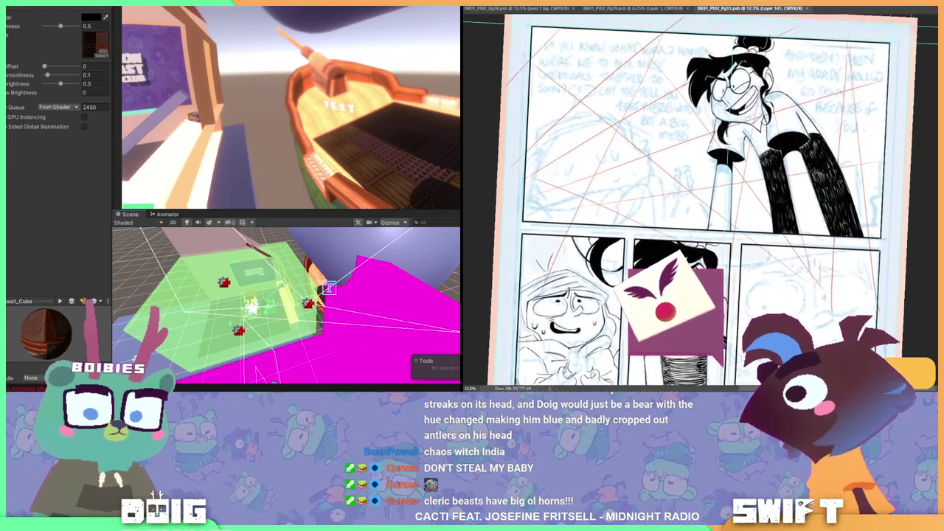
pyautogui.scroll(-10, 701, 184)
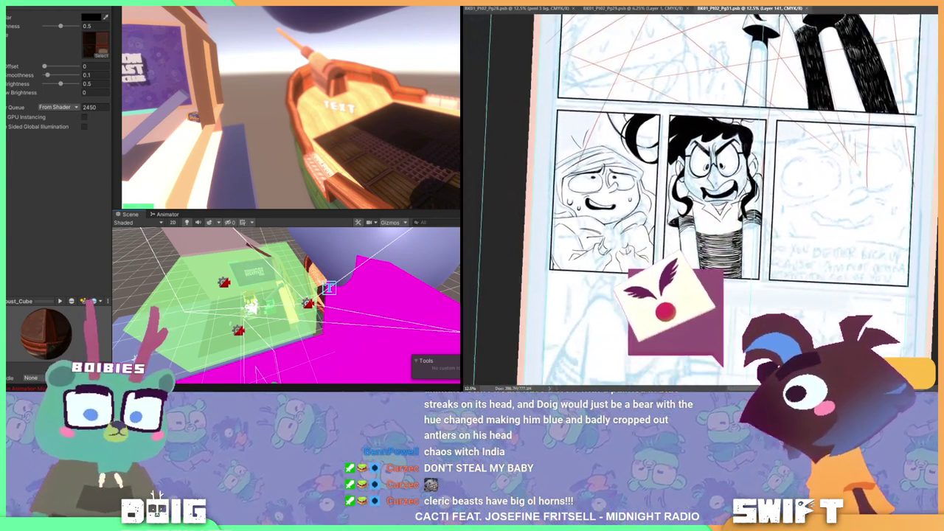
pyautogui.scroll(-3, 701, 184)
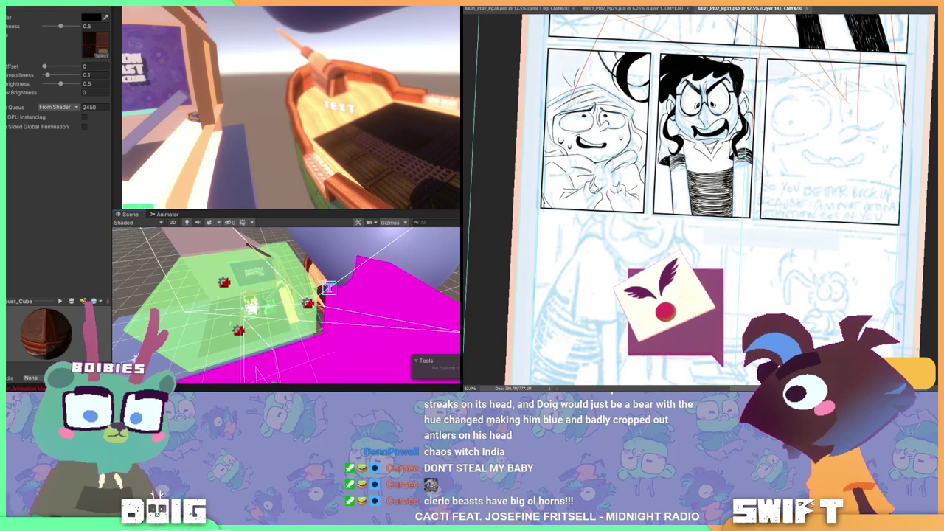
# Add a new layer to the comic page for inking the sketched figure in the top panel
pyautogui.press('r')
pyautogui.moveTo(774, 264); pyautogui.dragTo(778, 263)
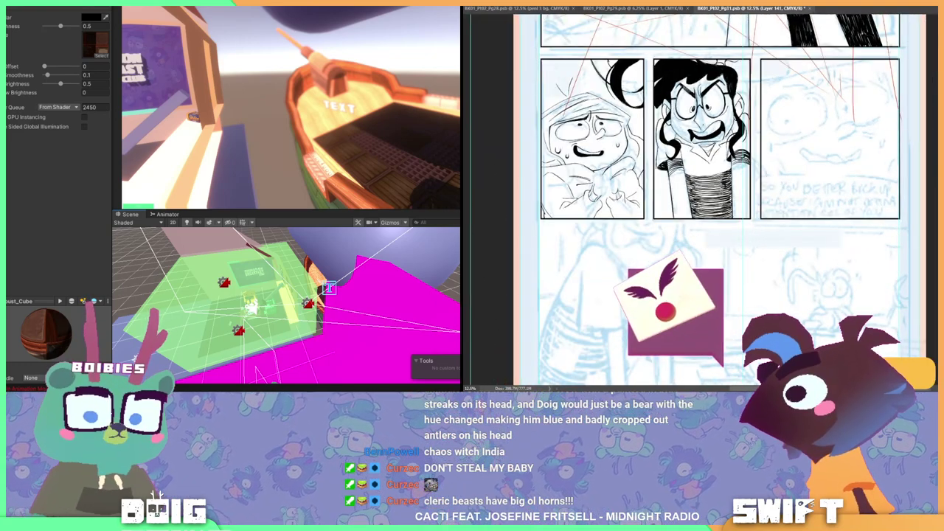
pyautogui.hotkey('ctrl', 'z')
pyautogui.hotkey('ctrl', 'shift', 'z')
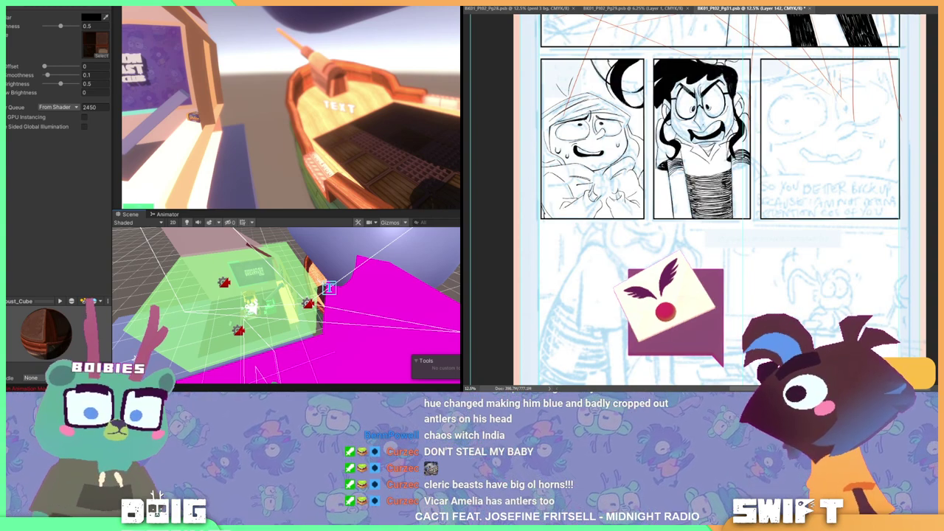
pyautogui.moveTo(738, 243); pyautogui.dragTo(768, 175)
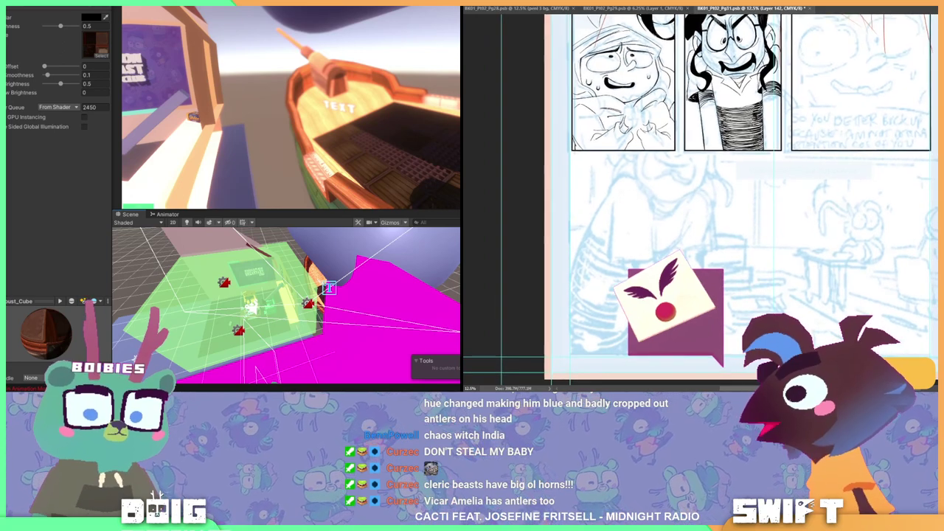
pyautogui.moveTo(737, 111); pyautogui.dragTo(718, 345)
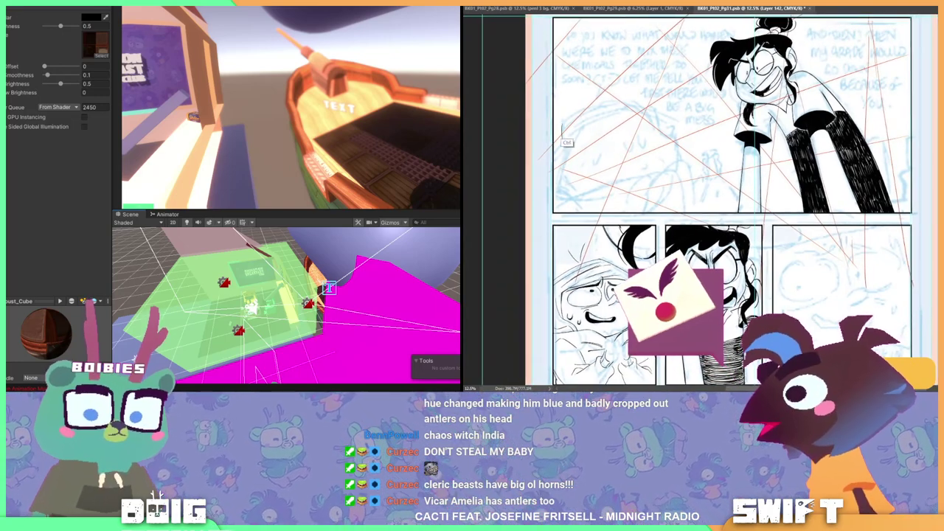
# Ink the arched crown and wavy right edge of the hooded figure in the top panel, with small tuft lines above
pyautogui.moveTo(562, 123); pyautogui.dragTo(564, 141)
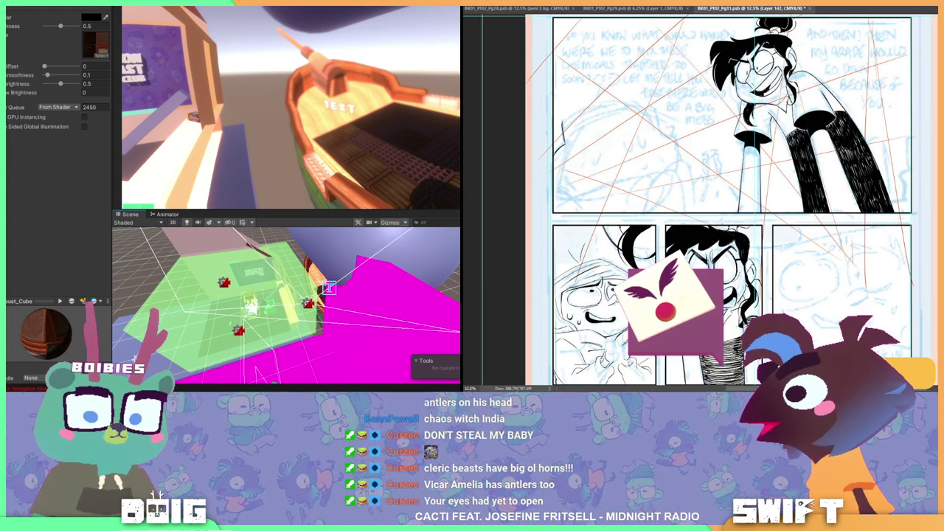
pyautogui.moveTo(566, 116)
pyautogui.mouseDown()
pyautogui.moveTo(601, 104)
pyautogui.moveTo(656, 112)
pyautogui.mouseUp()
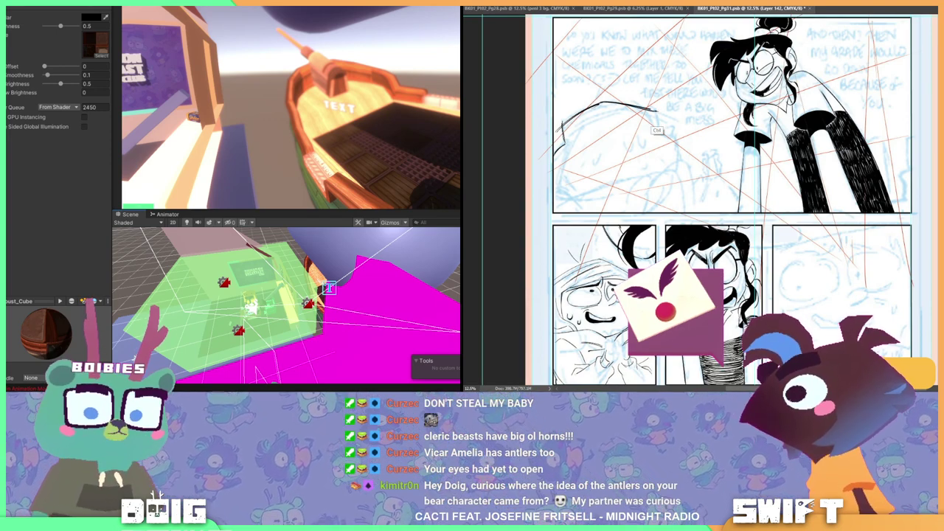
pyautogui.moveTo(653, 110); pyautogui.dragTo(660, 113)
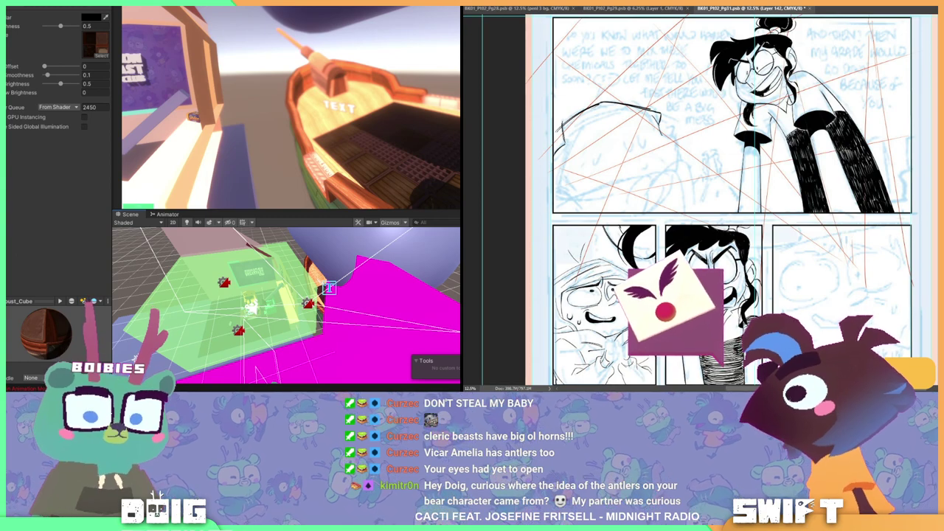
pyautogui.moveTo(662, 135)
pyautogui.mouseDown()
pyautogui.moveTo(676, 160)
pyautogui.moveTo(674, 139)
pyautogui.moveTo(678, 168)
pyautogui.mouseUp()
pyautogui.hotkey('ctrl', 'z')
pyautogui.hotkey('ctrl', 'z')
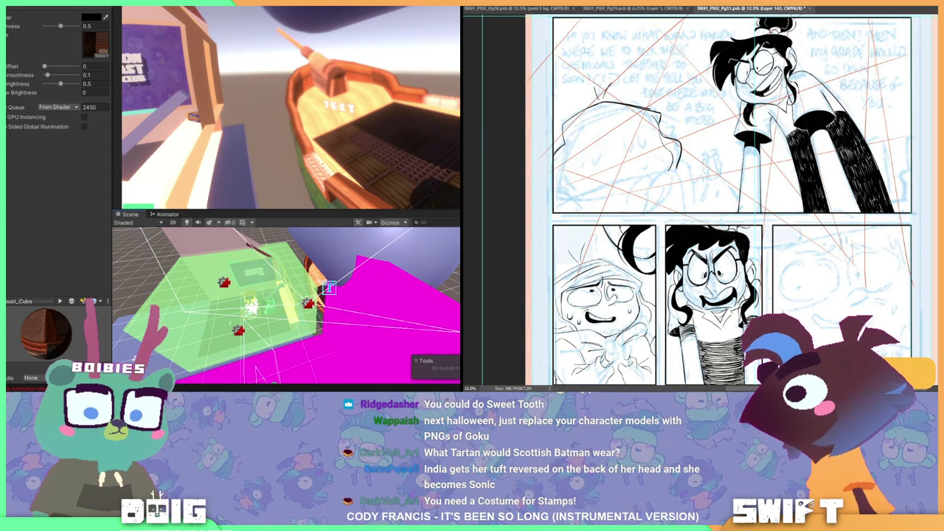
# Ink the left side of the hooded figure's outline and the inner edge of the hood in the top panel
pyautogui.press('r')
pyautogui.moveTo(848, 244); pyautogui.dragTo(858, 165)
pyautogui.moveTo(738, 222); pyautogui.dragTo(771, 206)
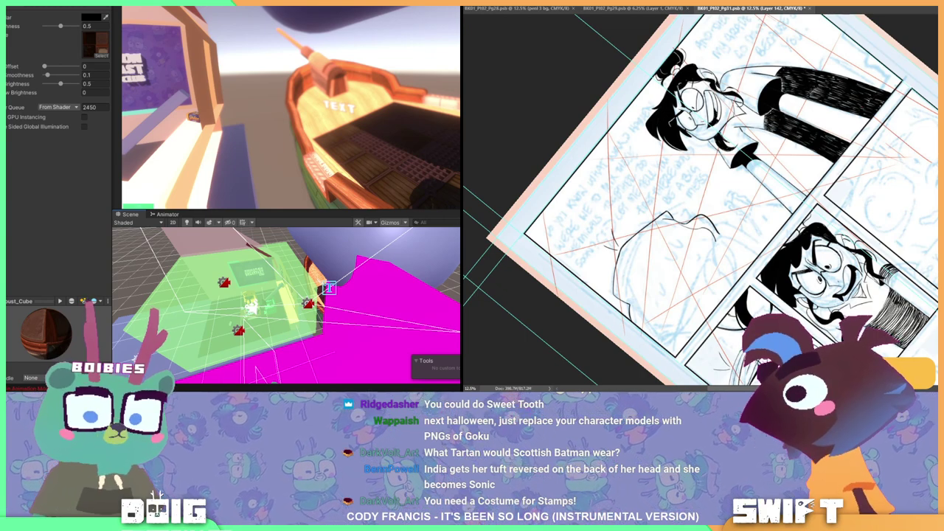
pyautogui.press('r')
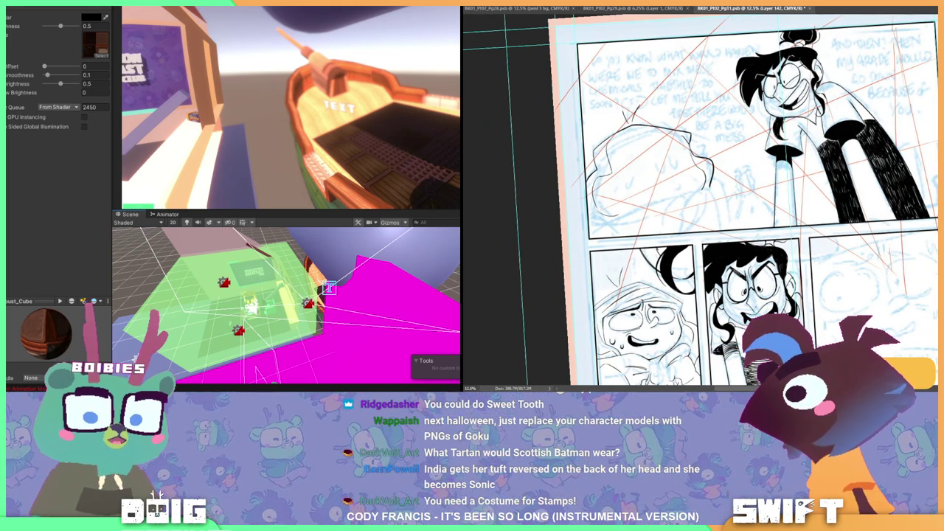
pyautogui.moveTo(598, 208); pyautogui.dragTo(626, 216)
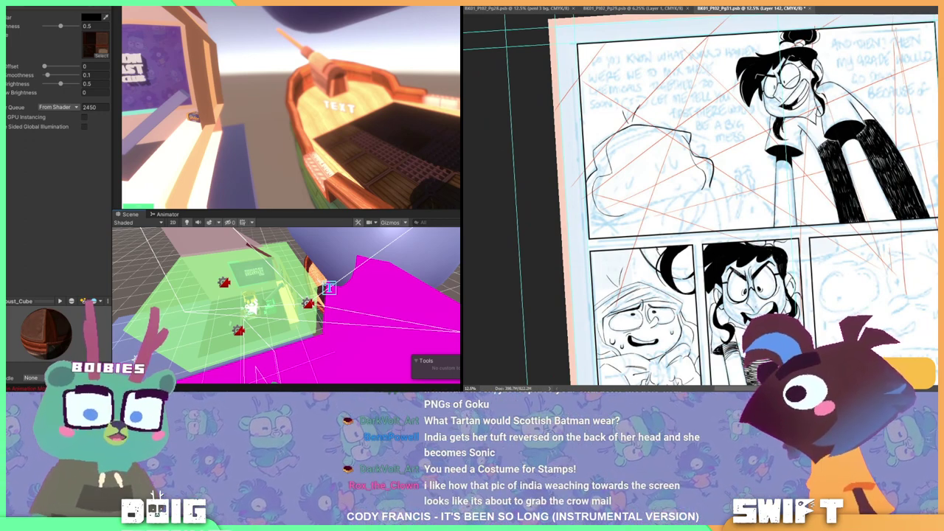
pyautogui.moveTo(649, 132)
pyautogui.mouseDown()
pyautogui.moveTo(676, 196)
pyautogui.moveTo(719, 175)
pyautogui.mouseUp()
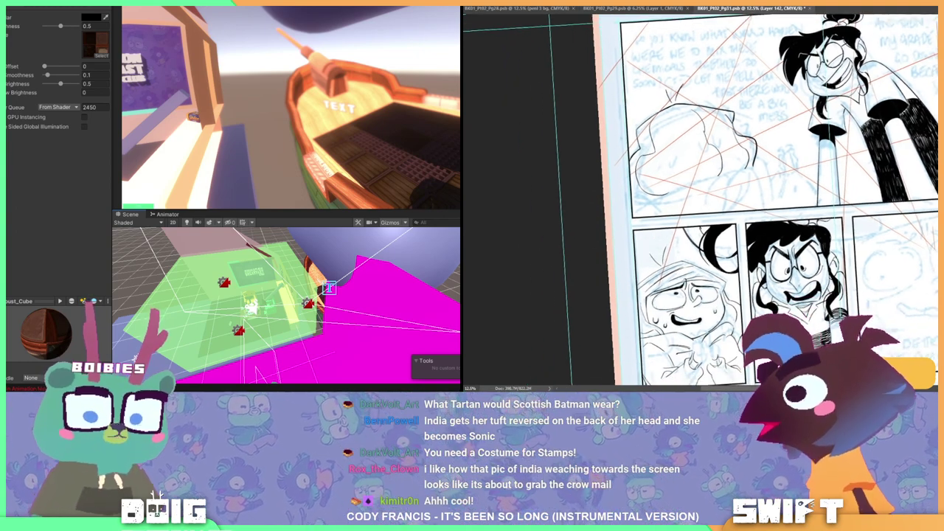
# Ink the hood's lower rim as one long curve sweeping from its left side to its right edge in the top panel
pyautogui.moveTo(655, 196); pyautogui.dragTo(760, 168)
pyautogui.hotkey('ctrl', 'z')
pyautogui.moveTo(660, 196); pyautogui.dragTo(744, 166)
pyautogui.hotkey('ctrl', 'z')
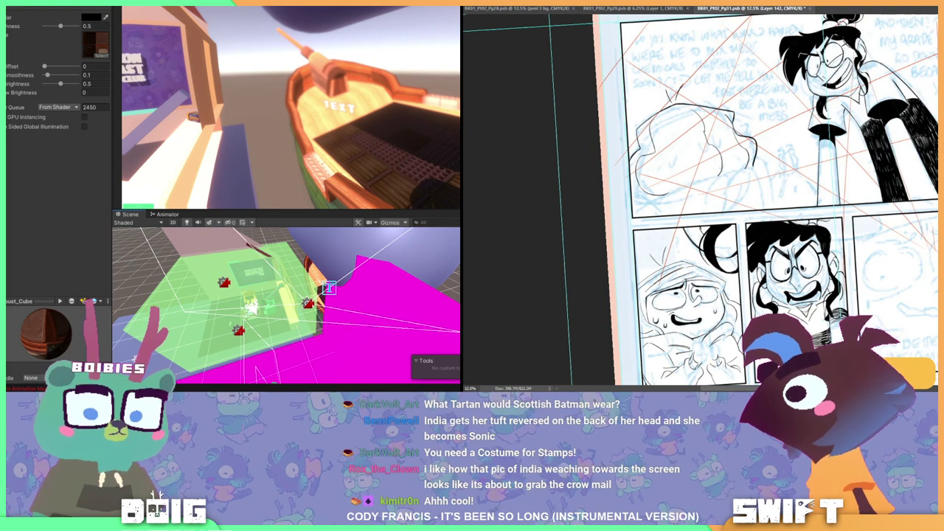
pyautogui.moveTo(665, 193); pyautogui.dragTo(753, 167)
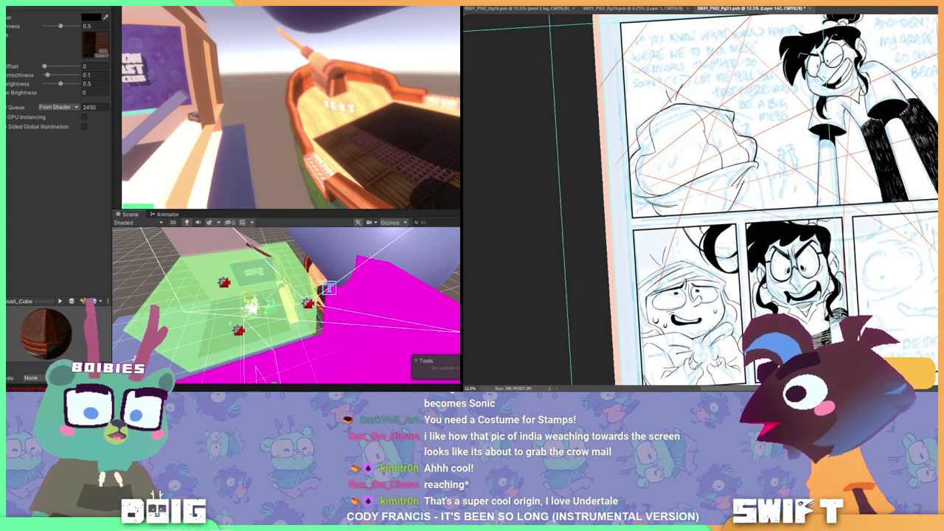
# Ink the gathered cloth folds beneath the hood and the shoulder line sloping down to the top panel's lower border
pyautogui.moveTo(701, 199); pyautogui.dragTo(690, 200)
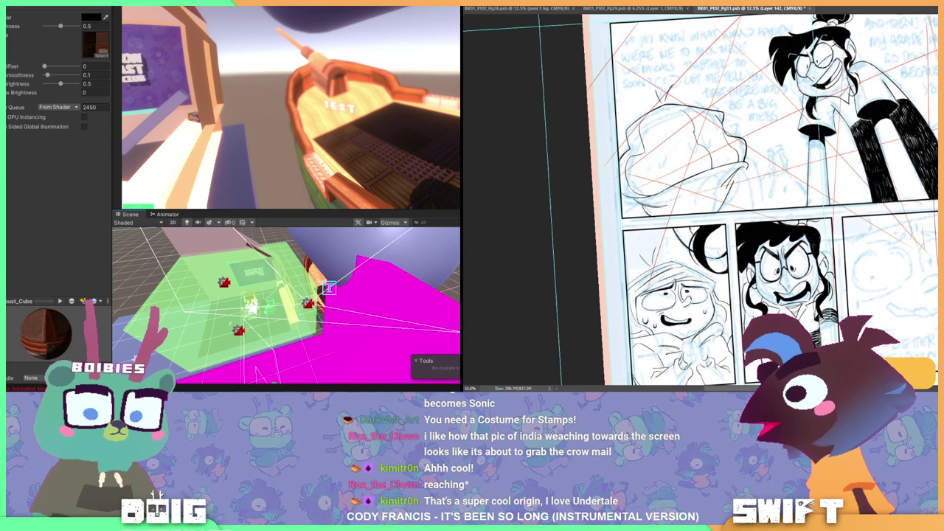
pyautogui.moveTo(700, 199)
pyautogui.mouseDown()
pyautogui.moveTo(685, 209)
pyautogui.moveTo(699, 206)
pyautogui.mouseUp()
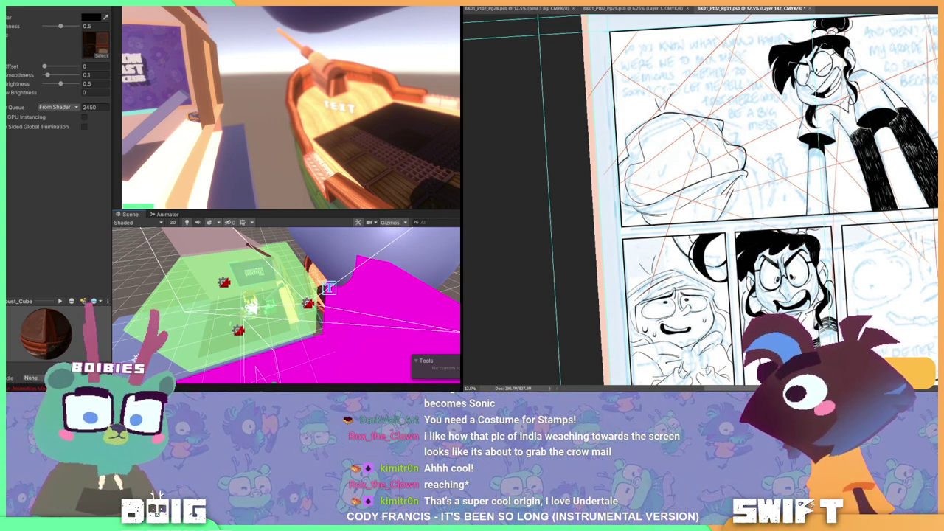
pyautogui.moveTo(700, 199); pyautogui.dragTo(685, 207)
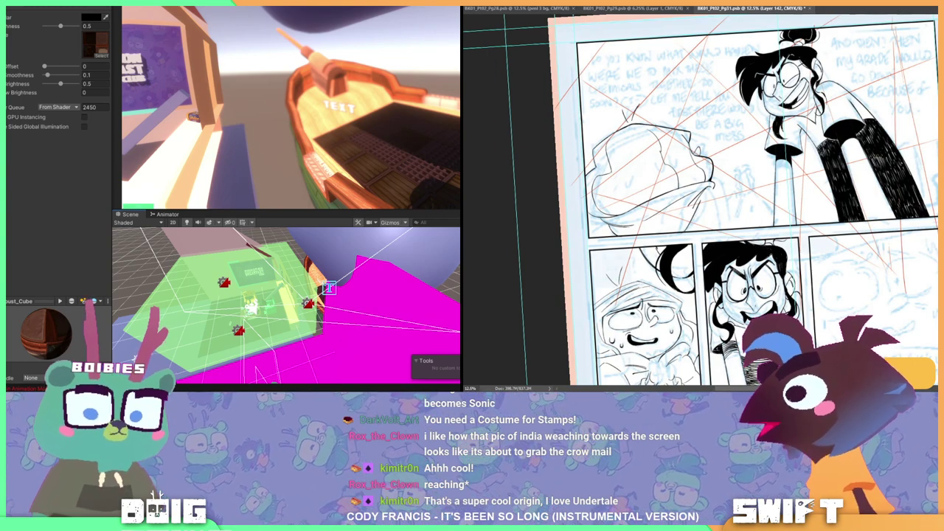
pyautogui.hscroll(2, 701, 184)
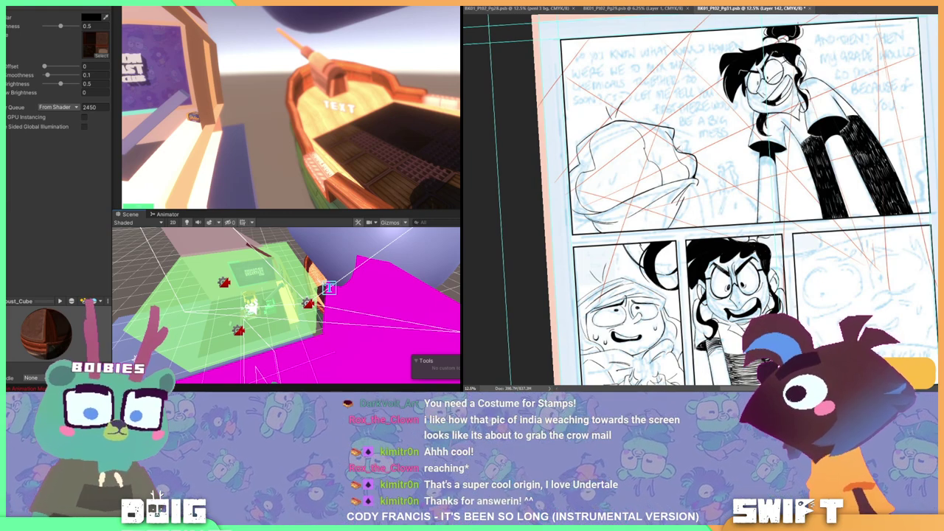
pyautogui.scroll(-2, 701, 199)
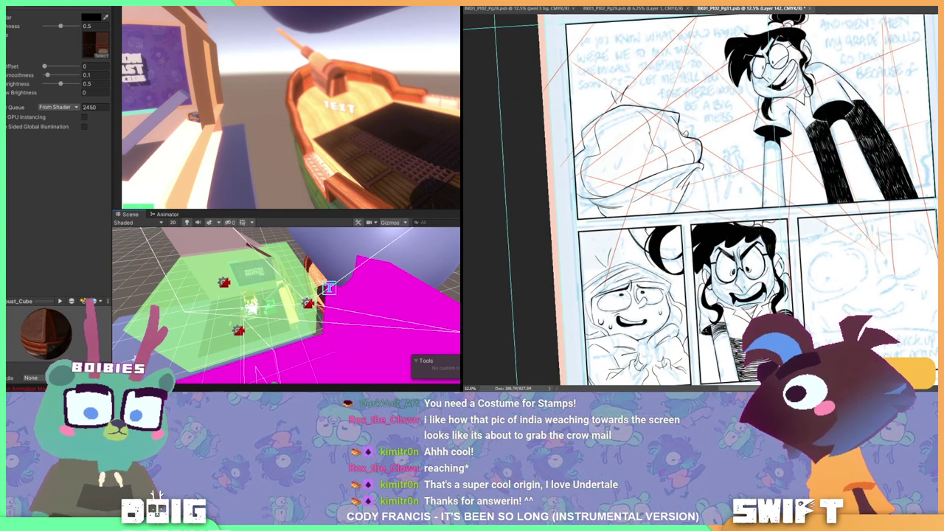
pyautogui.moveTo(701, 199)
pyautogui.mouseDown()
pyautogui.moveTo(691, 191)
pyautogui.moveTo(683, 199)
pyautogui.moveTo(706, 185)
pyautogui.moveTo(719, 200)
pyautogui.mouseUp()
pyautogui.hotkey('ctrl', 'z')
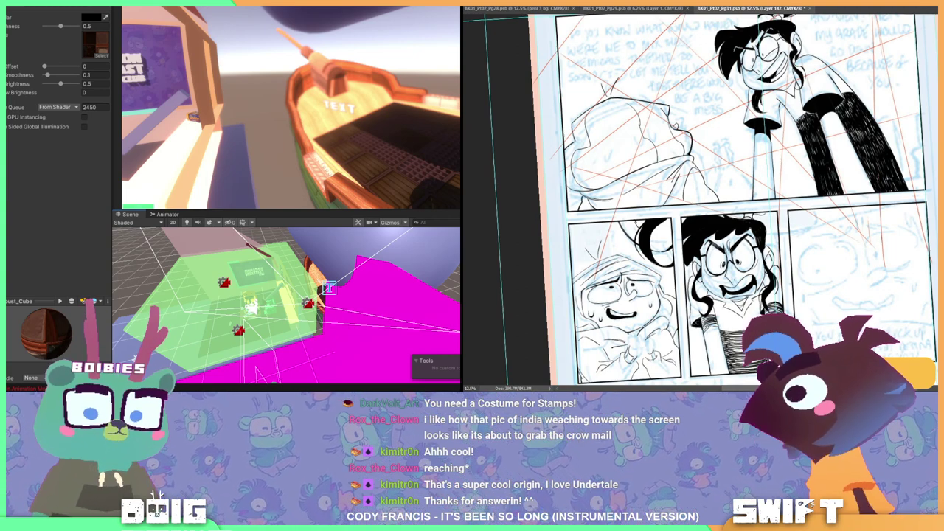
pyautogui.moveTo(701, 199); pyautogui.dragTo(686, 191)
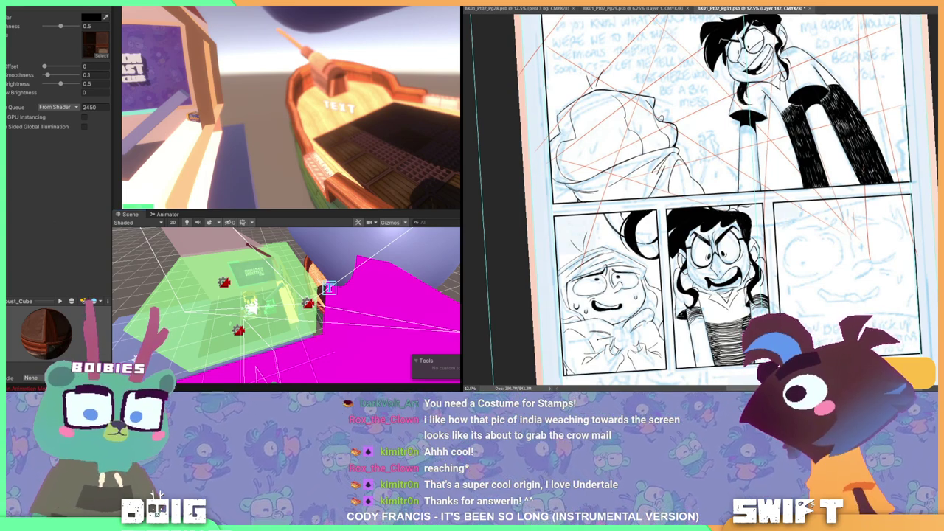
pyautogui.moveTo(701, 199); pyautogui.dragTo(657, 215)
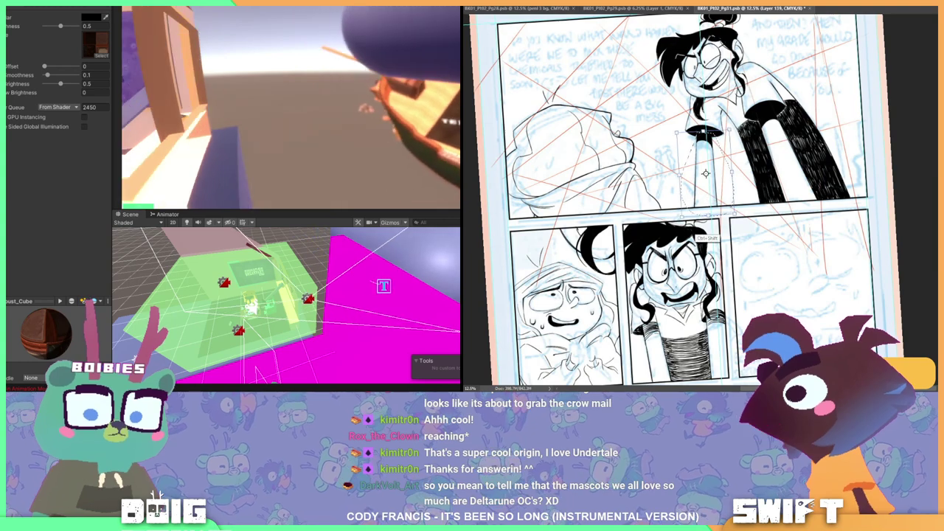
# Skew the selected straight arm below the black cuff in the top panel slightly sideways at its lower end, and apply the transform
pyautogui.hotkey('ctrl', 't')
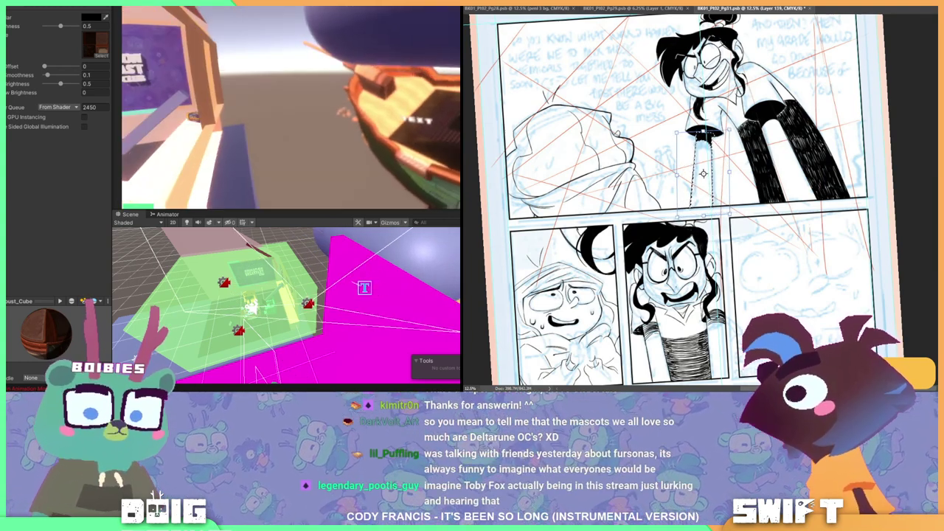
pyautogui.keyDown('ctrl'); pyautogui.keyDown('shift'); pyautogui.moveTo(704, 215); pyautogui.dragTo(698, 217); pyautogui.keyUp('shift'); pyautogui.keyUp('ctrl')
pyautogui.press('Return')
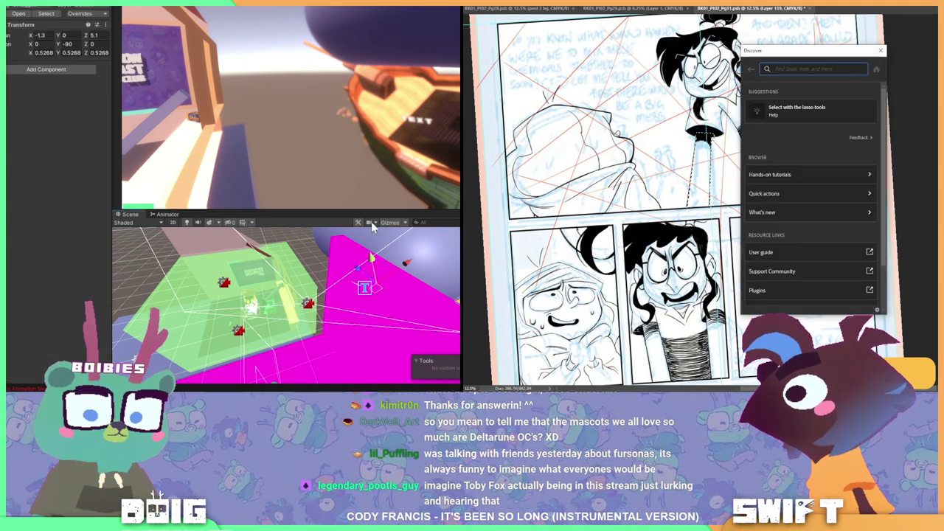
pyautogui.press('Escape')
# In Unity, find the loose anchor floating beside the ship in the scene and try to delete it
pyautogui.scroll(-5, 361, 243)
pyautogui.keyDown('alt'); pyautogui.moveTo(362, 243); pyautogui.dragTo(284, 267); pyautogui.keyUp('alt')
pyautogui.keyDown('alt'); pyautogui.moveTo(239, 290); pyautogui.dragTo(446, 334); pyautogui.keyUp('alt')
pyautogui.scroll(5, 259, 337)
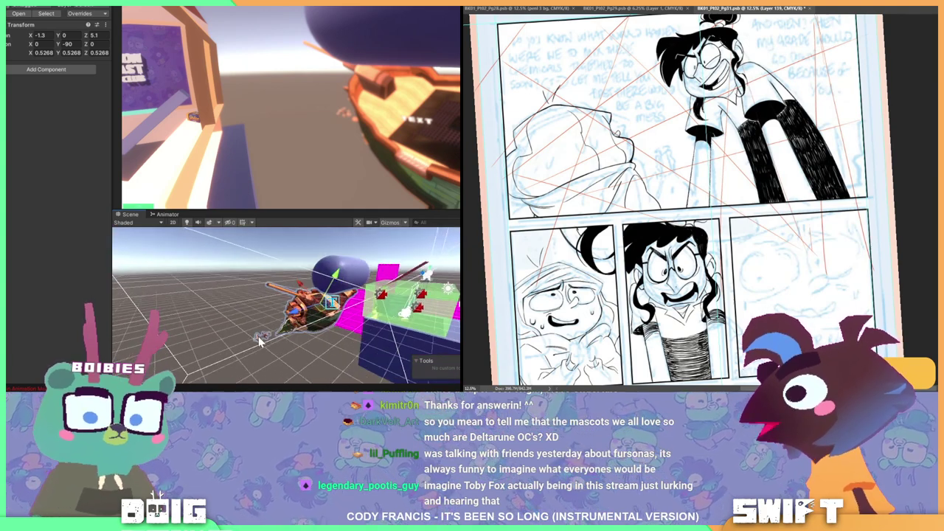
pyautogui.moveTo(261, 340); pyautogui.dragTo(313, 295, button='middle')
pyautogui.keyDown('alt'); pyautogui.moveTo(312, 295); pyautogui.dragTo(284, 318); pyautogui.keyUp('alt')
pyautogui.click(263, 336)
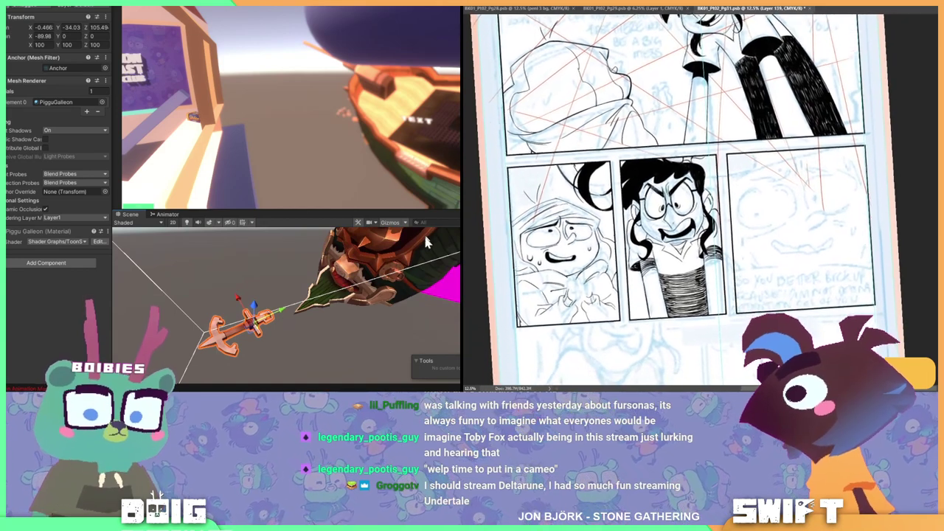
pyautogui.keyDown('alt'); pyautogui.moveTo(371, 325); pyautogui.dragTo(339, 287); pyautogui.keyUp('alt')
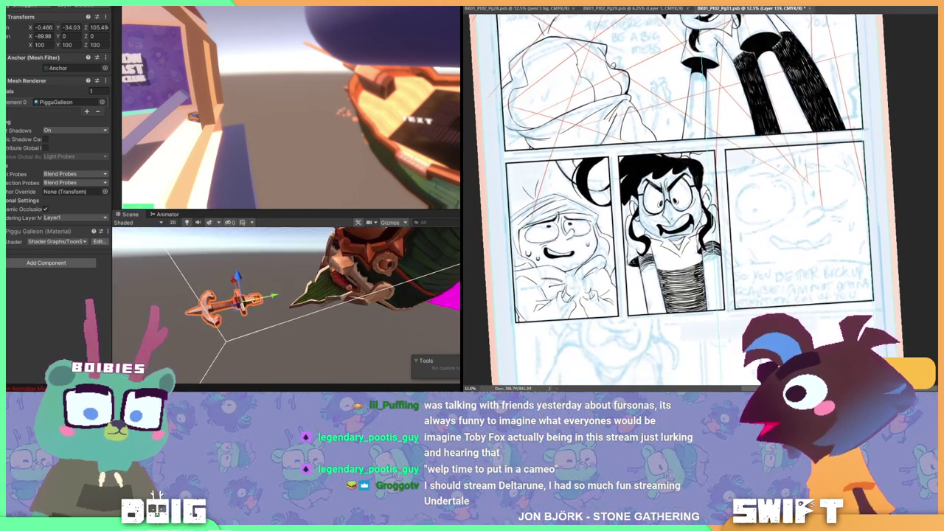
pyautogui.press('Delete')
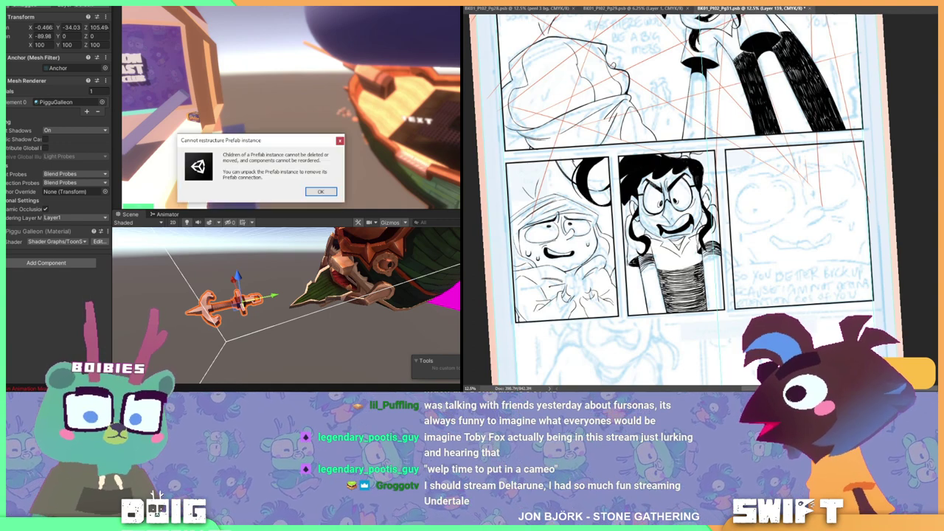
pyautogui.click(321, 192)
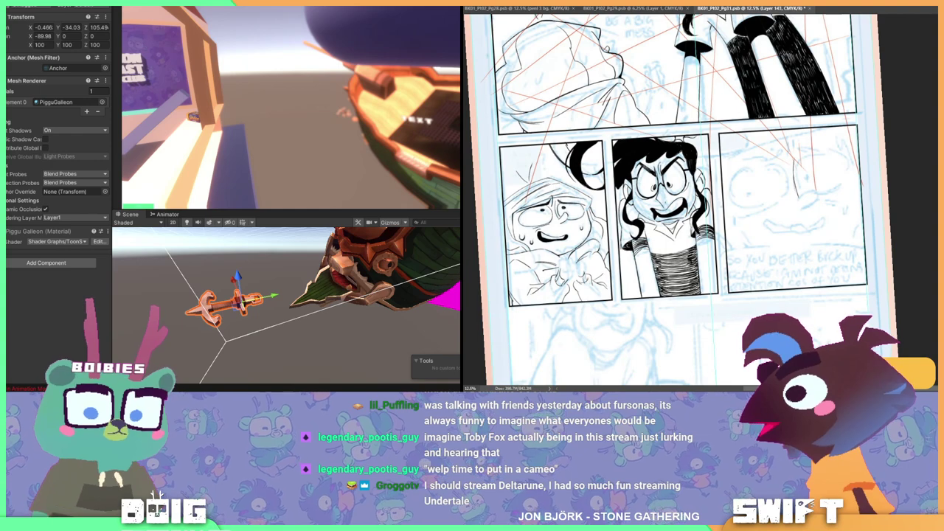
pyautogui.press('Delete')
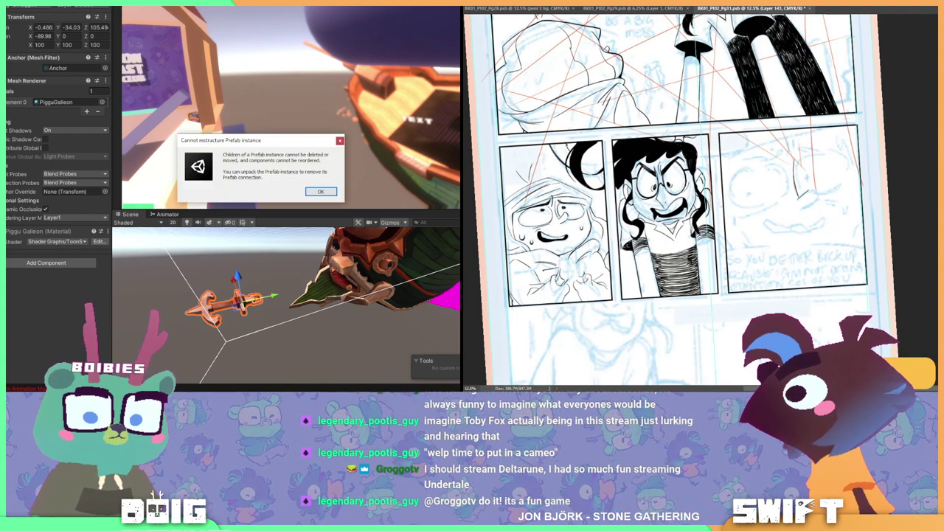
pyautogui.click(321, 192)
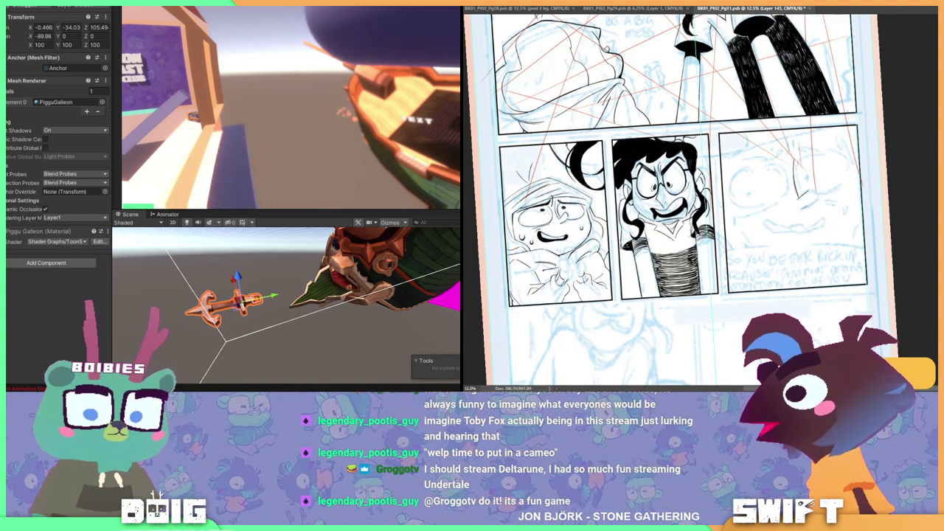
# In Photoshop, ink the bridge and pointed tip of the nose on the sketched face in the middle row's right-hand panel
pyautogui.moveTo(814, 188); pyautogui.dragTo(807, 202)
pyautogui.hotkey('ctrl', 'z')
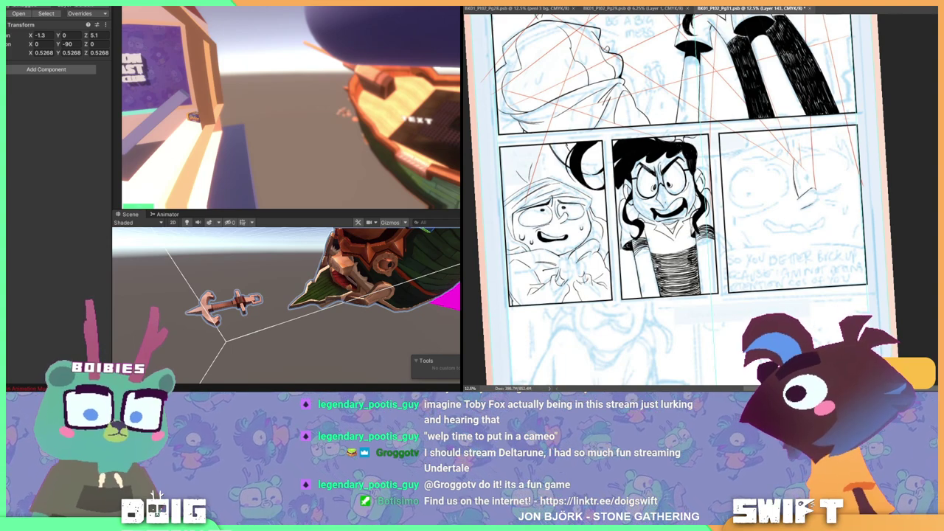
pyautogui.scroll(-1, 55, 45)
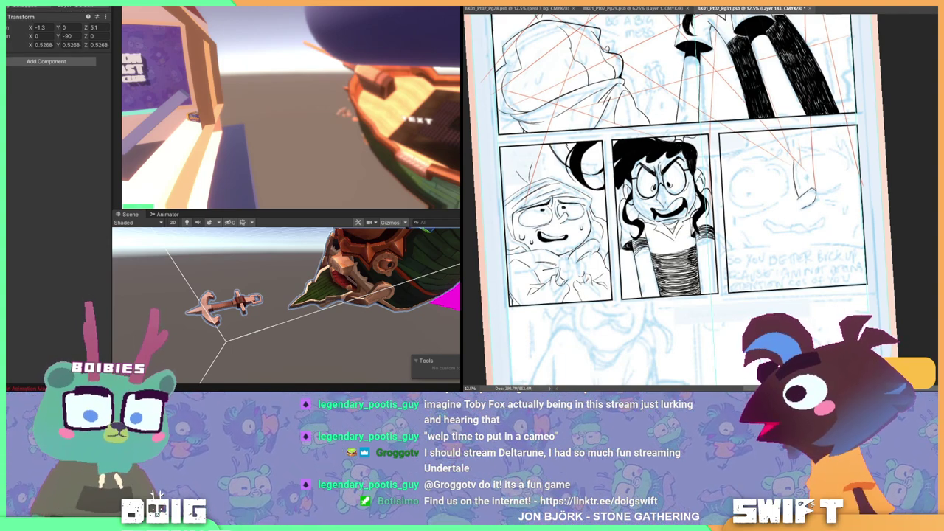
# In Unity, select the ship and then the loose anchor beside it in the scene
pyautogui.click(347, 280)
pyautogui.click(228, 302)
pyautogui.hotkey('ctrl', 'z')
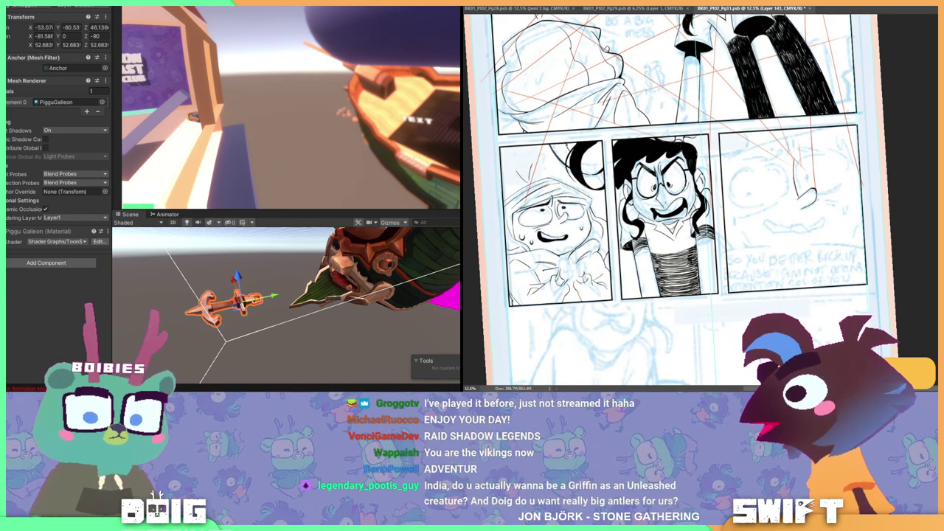
# In Photoshop, ink the wavy, toothy mouth and the small sweat drops on the face in the middle row's right-hand panel
pyautogui.press('r')
pyautogui.moveTo(804, 155); pyautogui.dragTo(826, 208)
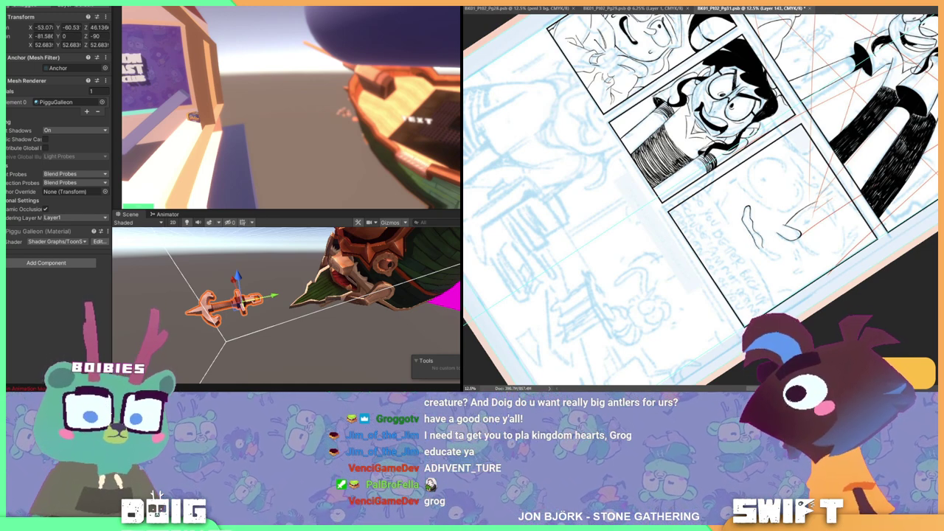
pyautogui.press('r')
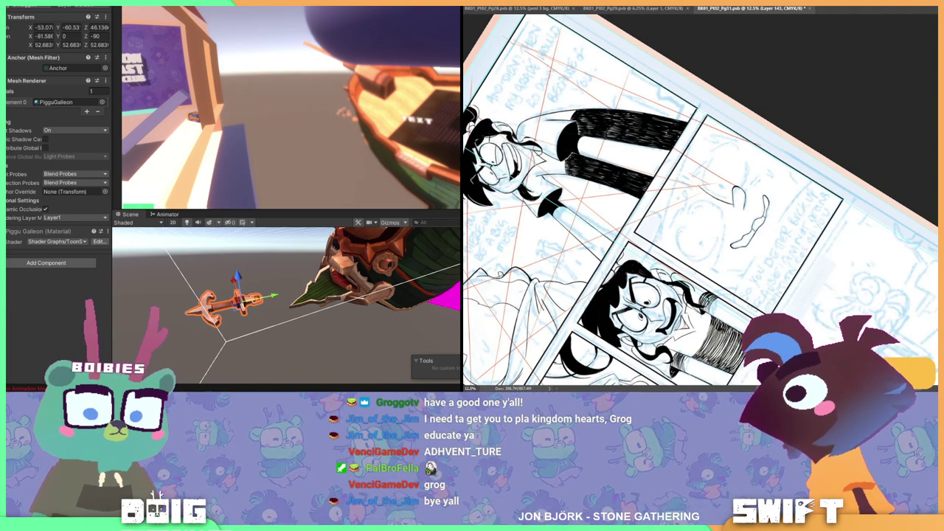
pyautogui.press('r')
pyautogui.moveTo(767, 111); pyautogui.dragTo(843, 152)
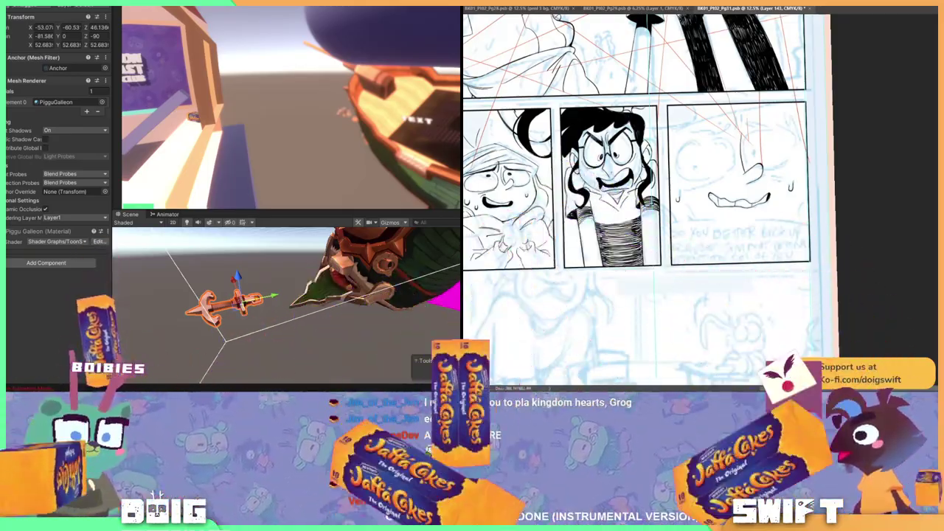
pyautogui.moveTo(679, 195); pyautogui.dragTo(676, 201)
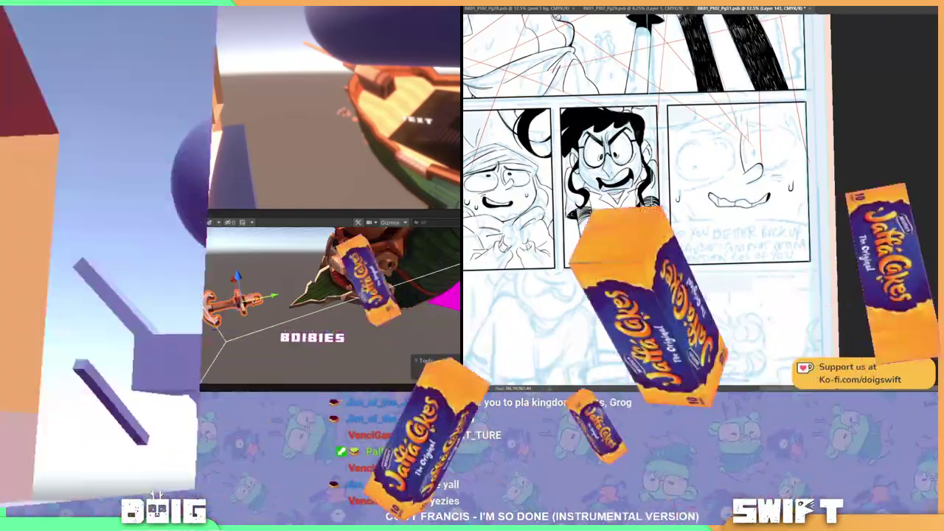